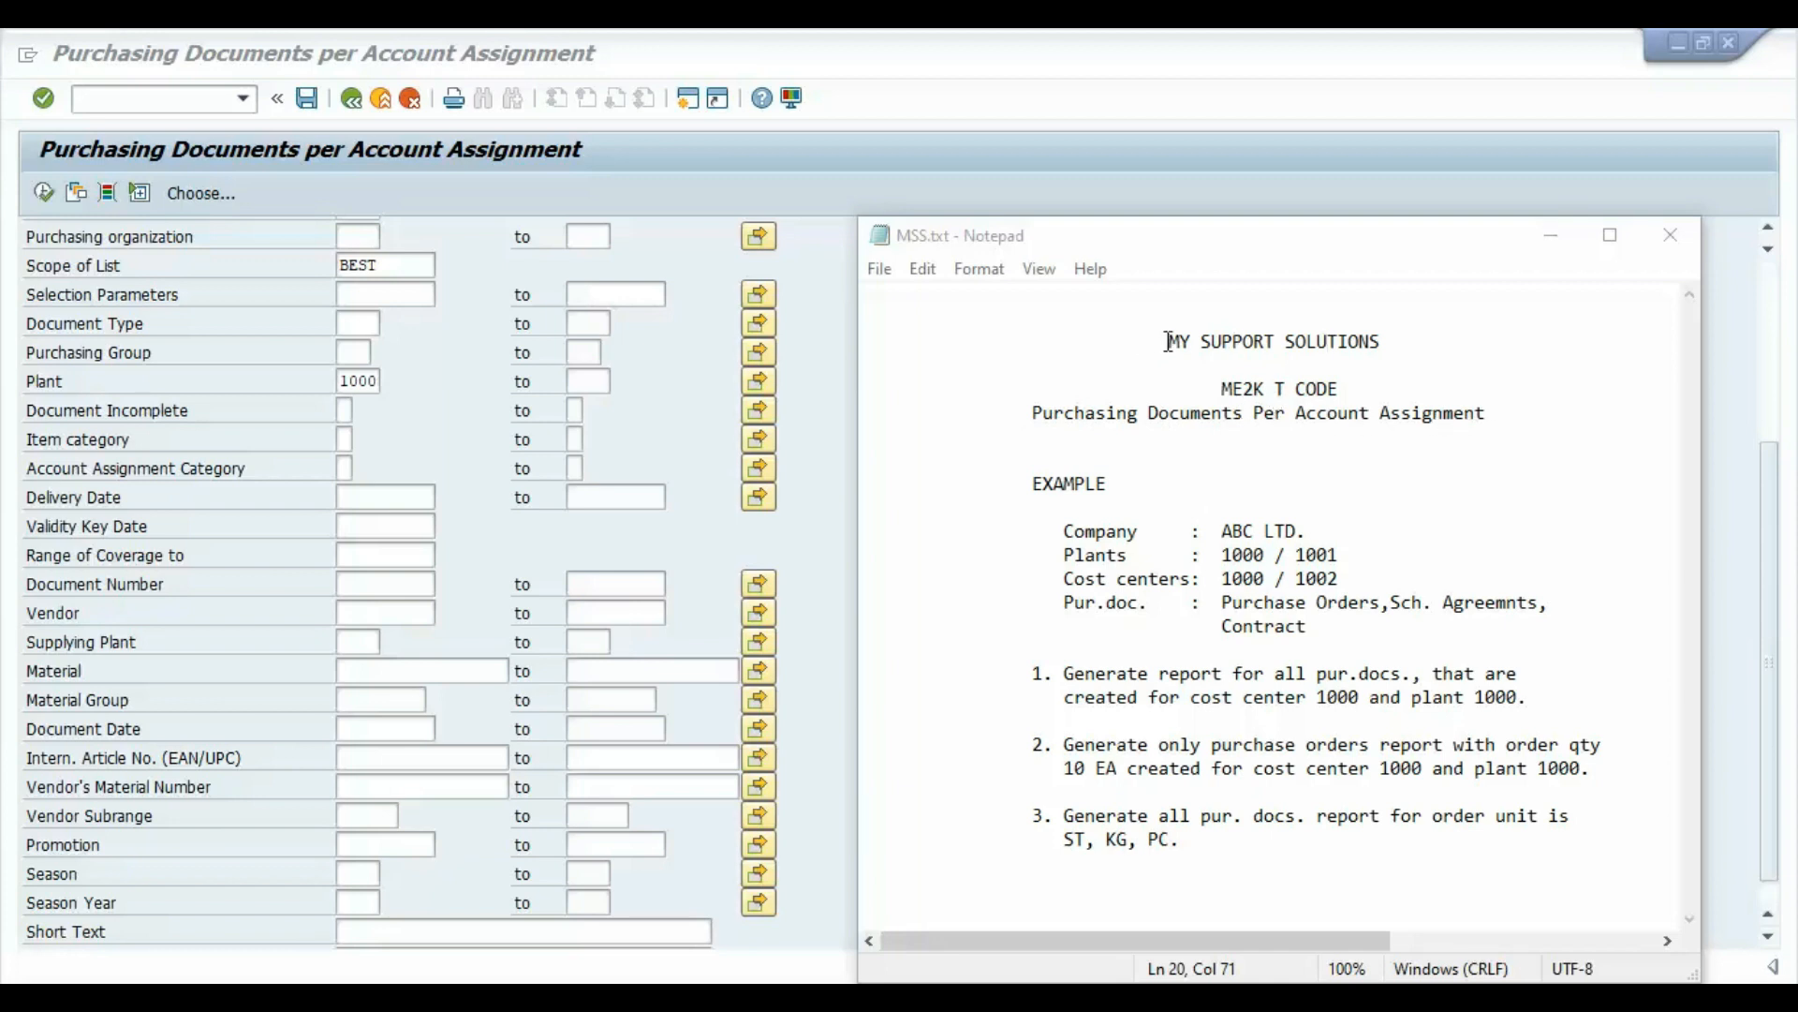
{"action": "left_click_drag", "start_coordinate": [1169, 341], "coordinate": [1405, 339]}
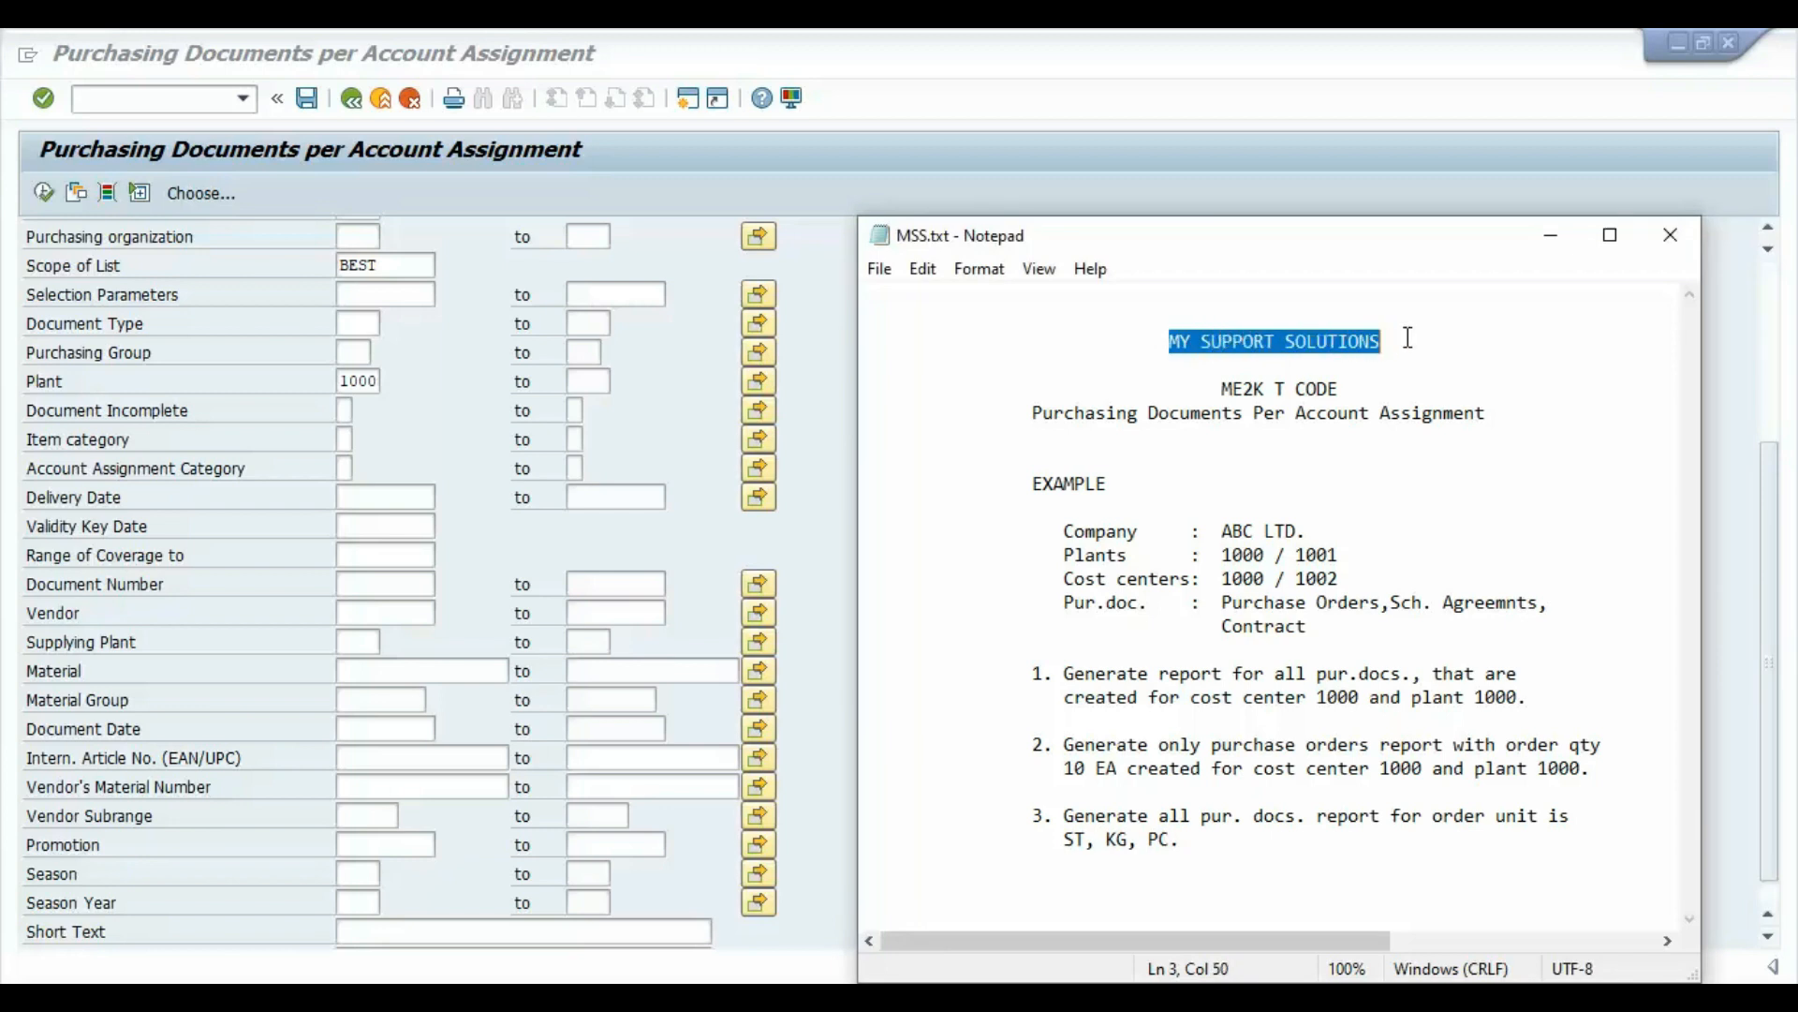
{"action": "left_click_drag", "start_coordinate": [1171, 341], "coordinate": [1378, 344]}
{"action": "left_click_drag", "start_coordinate": [1167, 343], "coordinate": [1430, 345]}
{"action": "left_click_drag", "start_coordinate": [1022, 483], "coordinate": [1118, 484]}
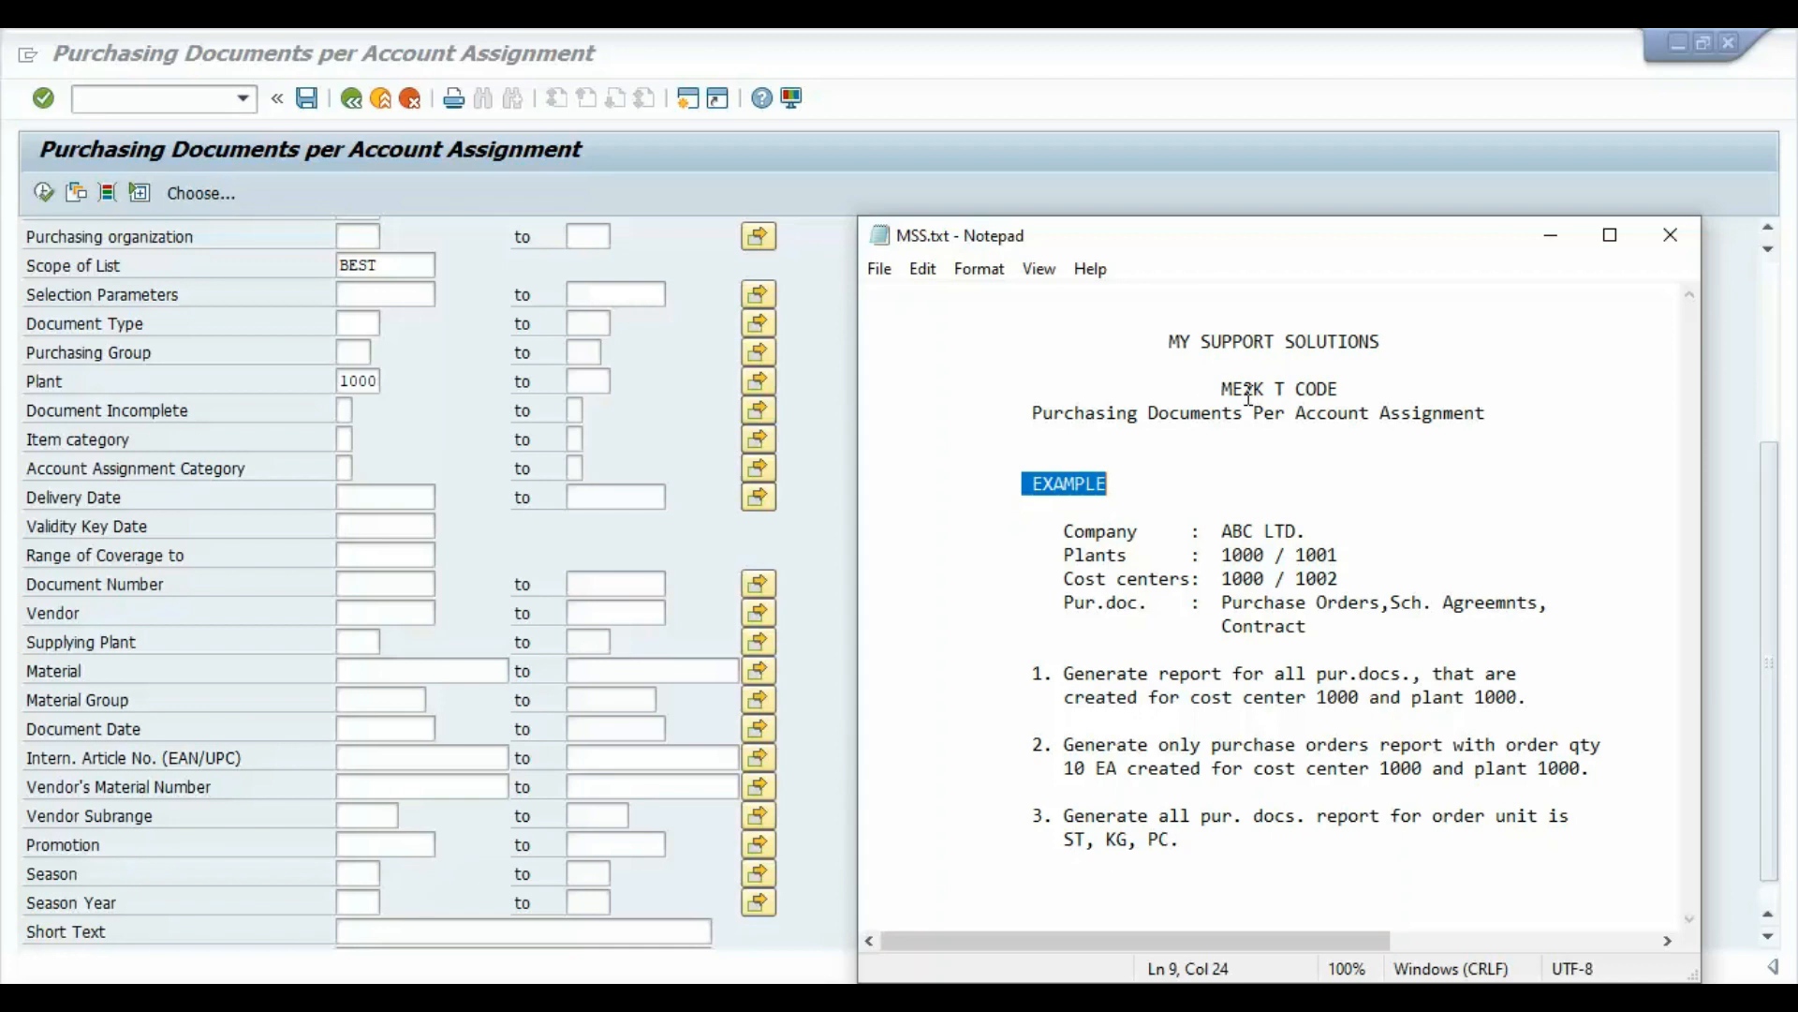
{"action": "left_click", "coordinate": [825, 385]}
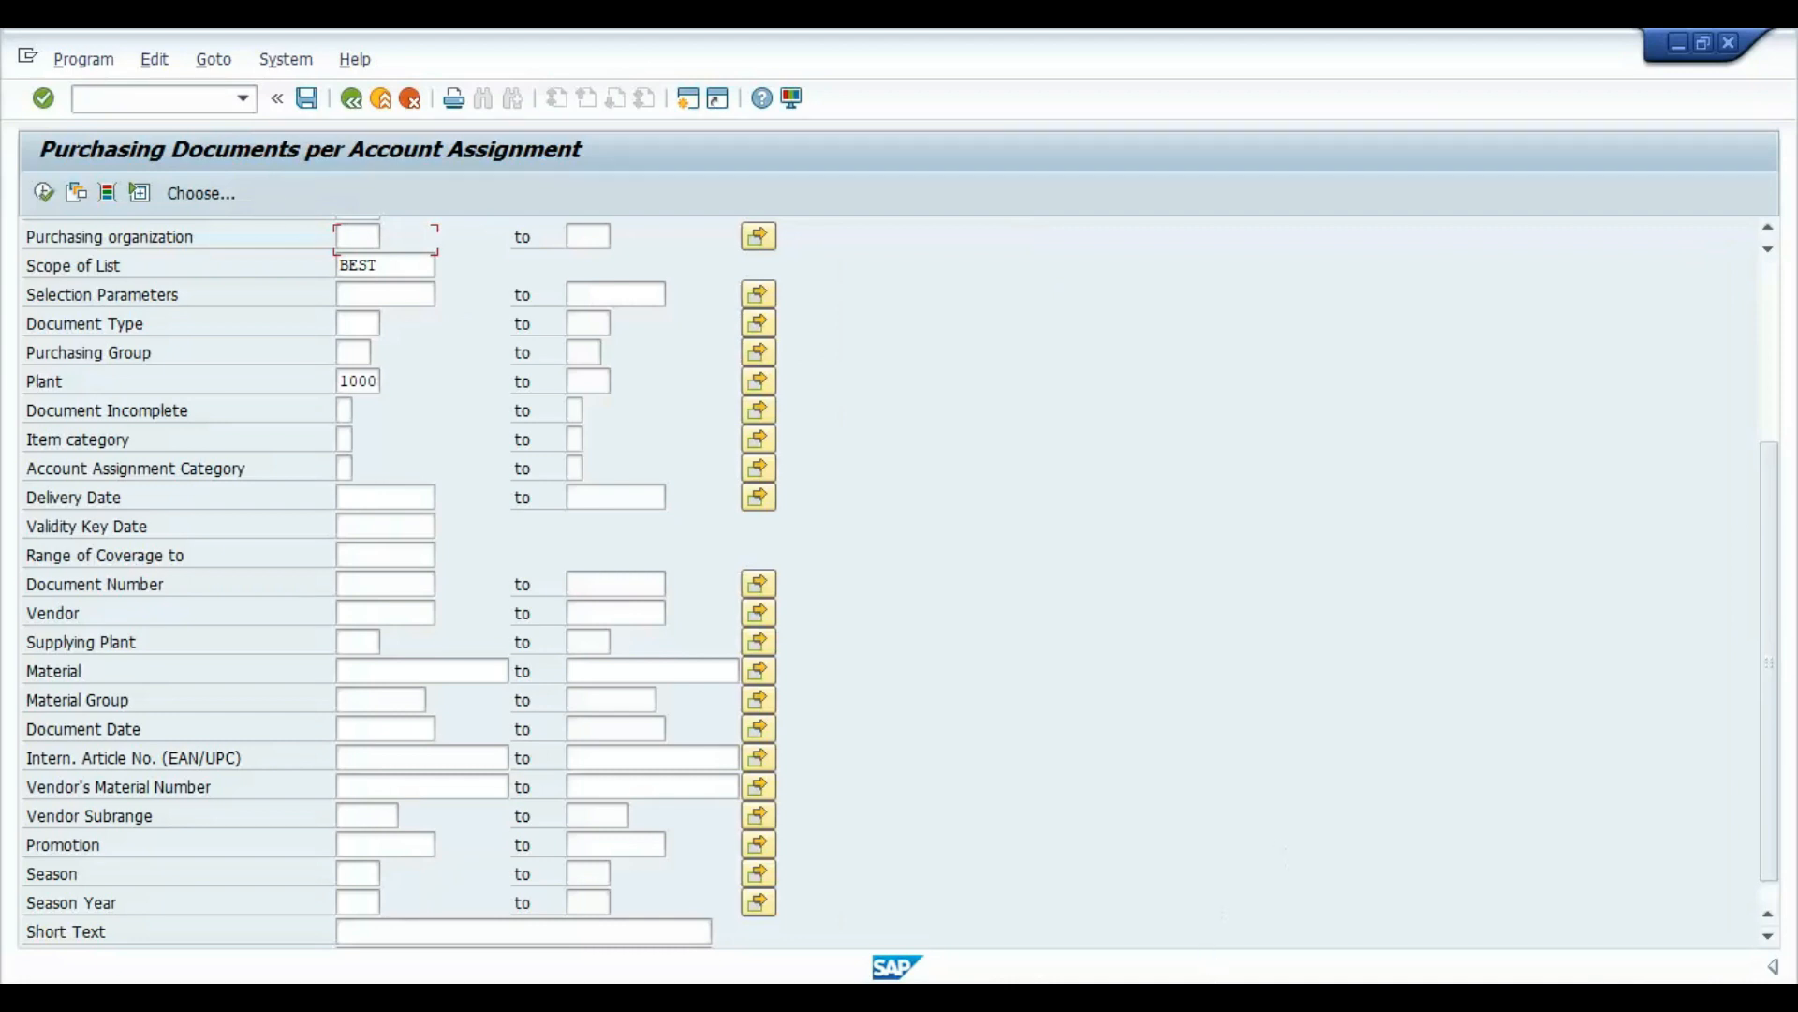
{"action": "left_click", "coordinate": [1170, 997]}
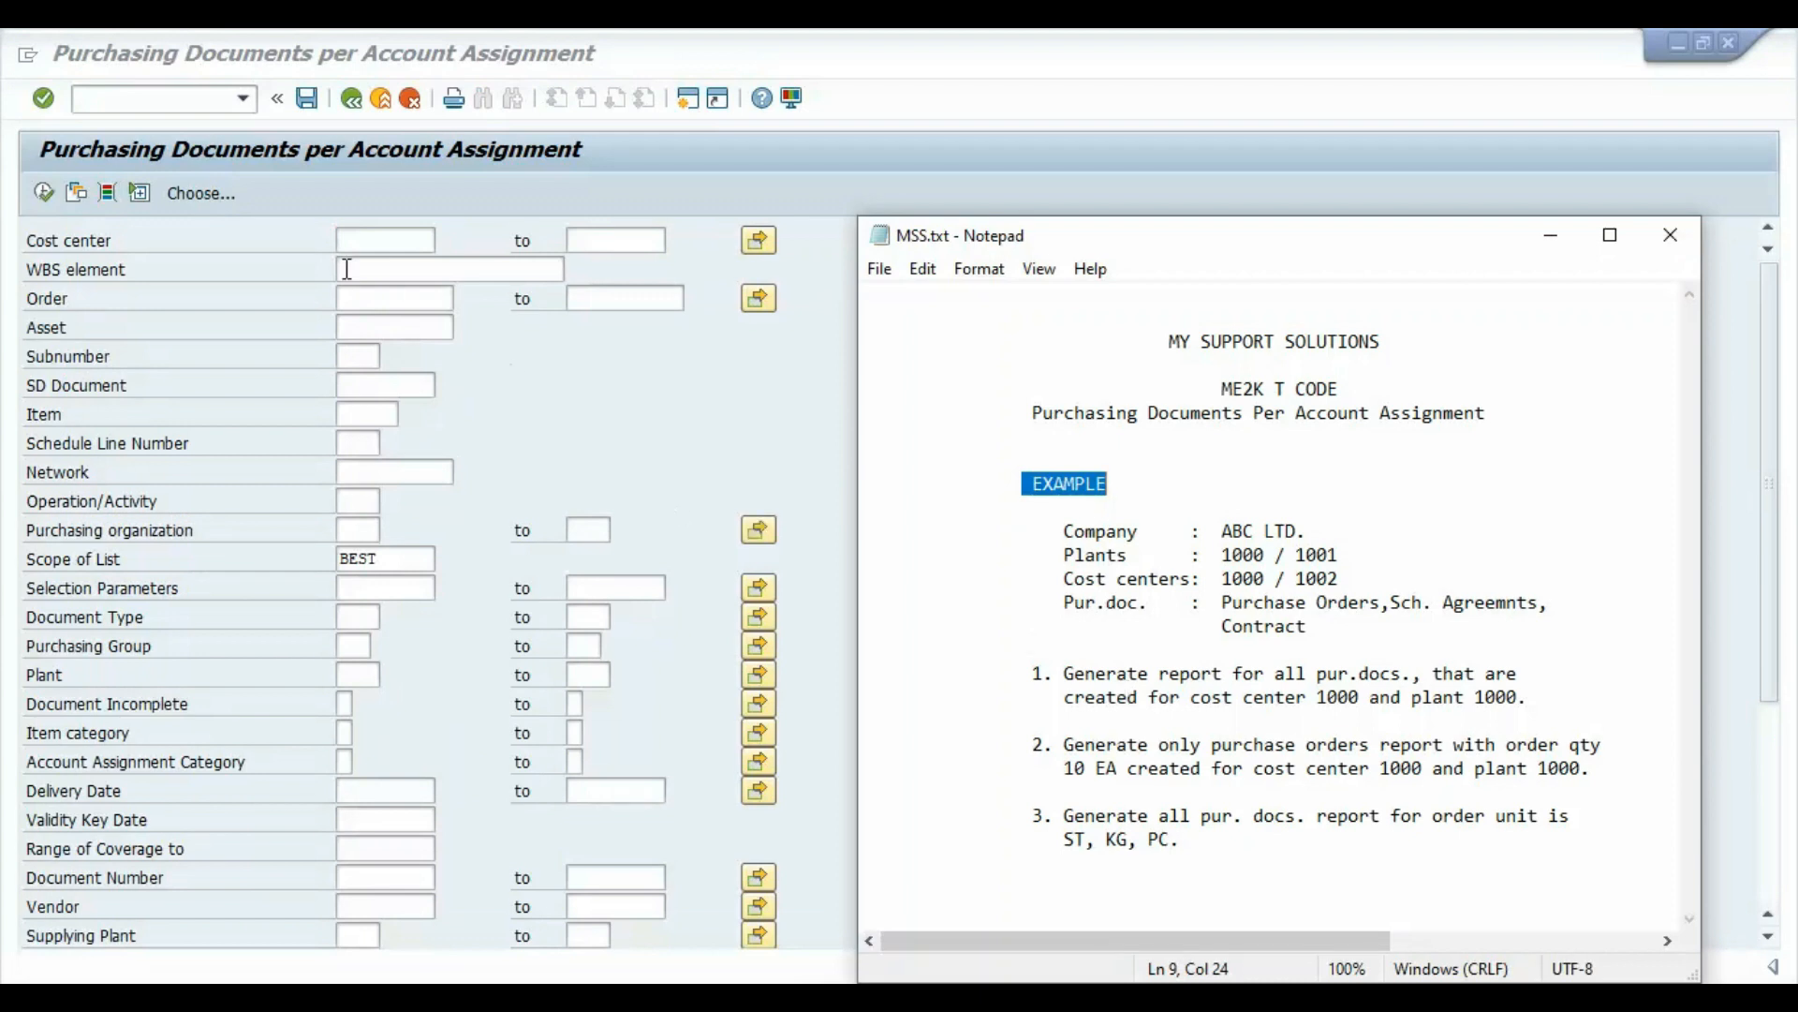
Set the cost center to 1000 and the plant to 1000 in the report's selection criteria
{"action": "left_click", "coordinate": [372, 241]}
{"action": "type", "text": "1000"}
{"action": "key", "text": "F8"}
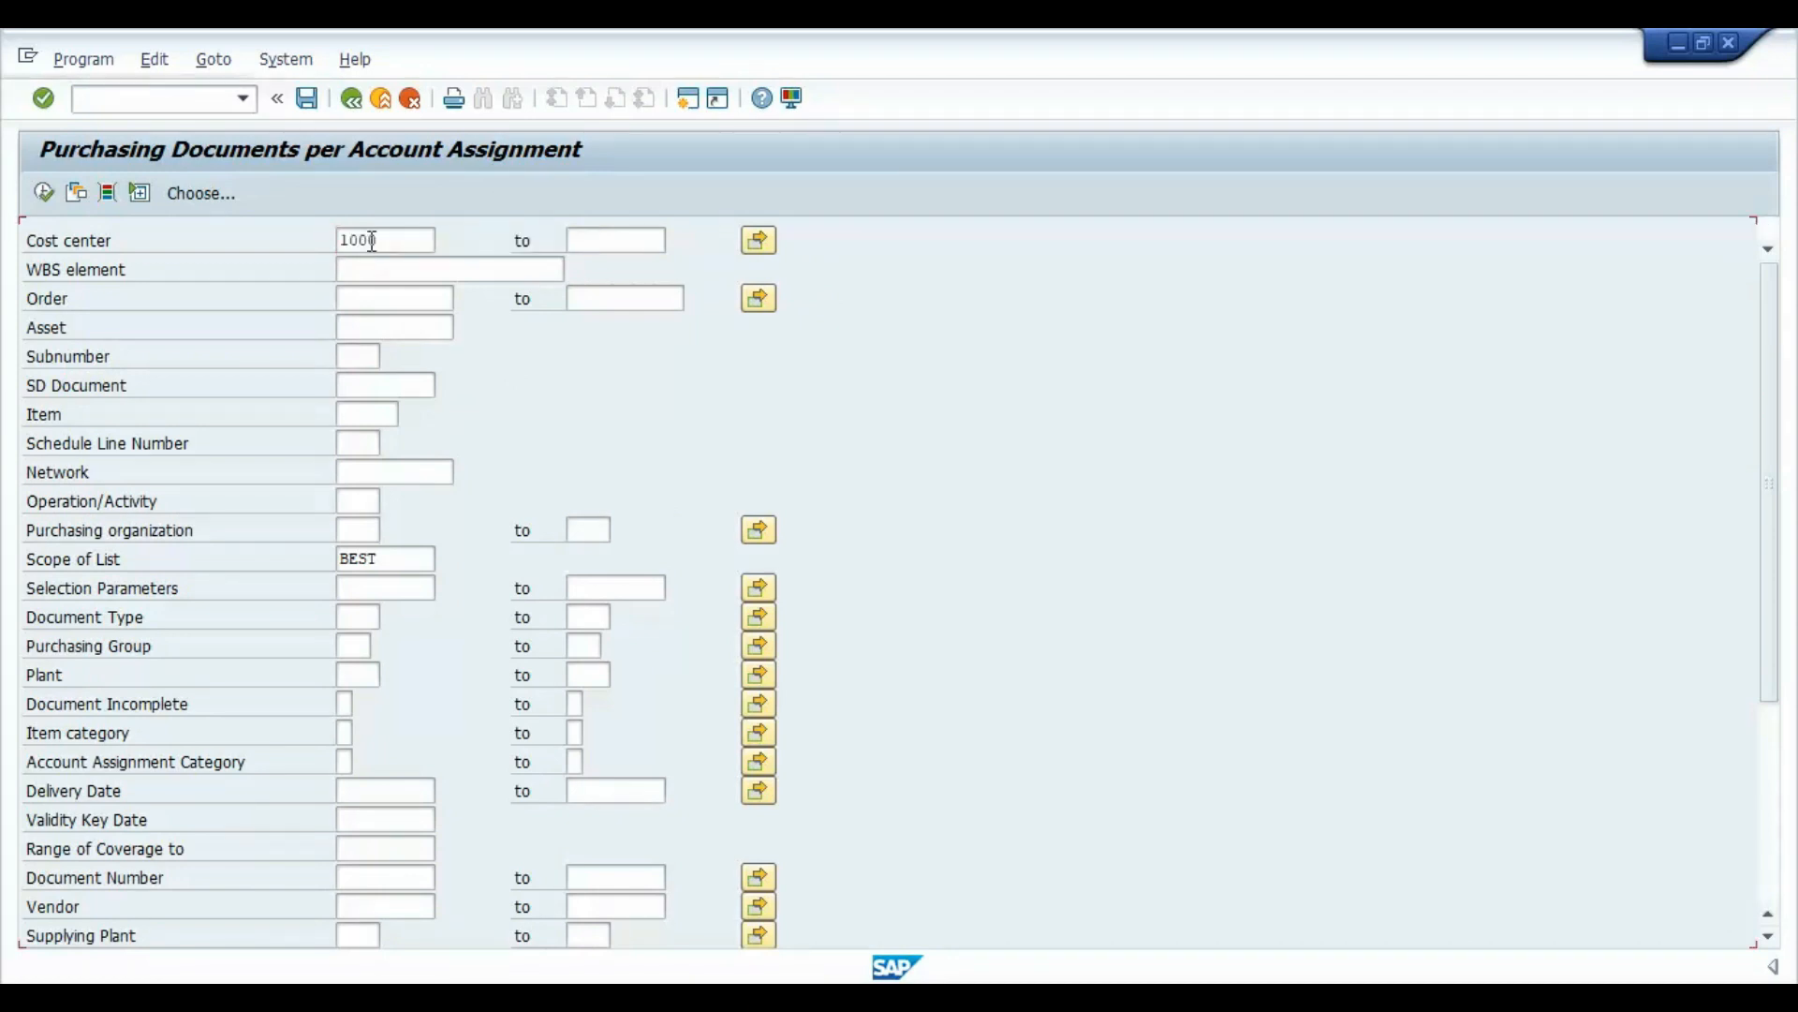
{"action": "type", "text": "1000"}
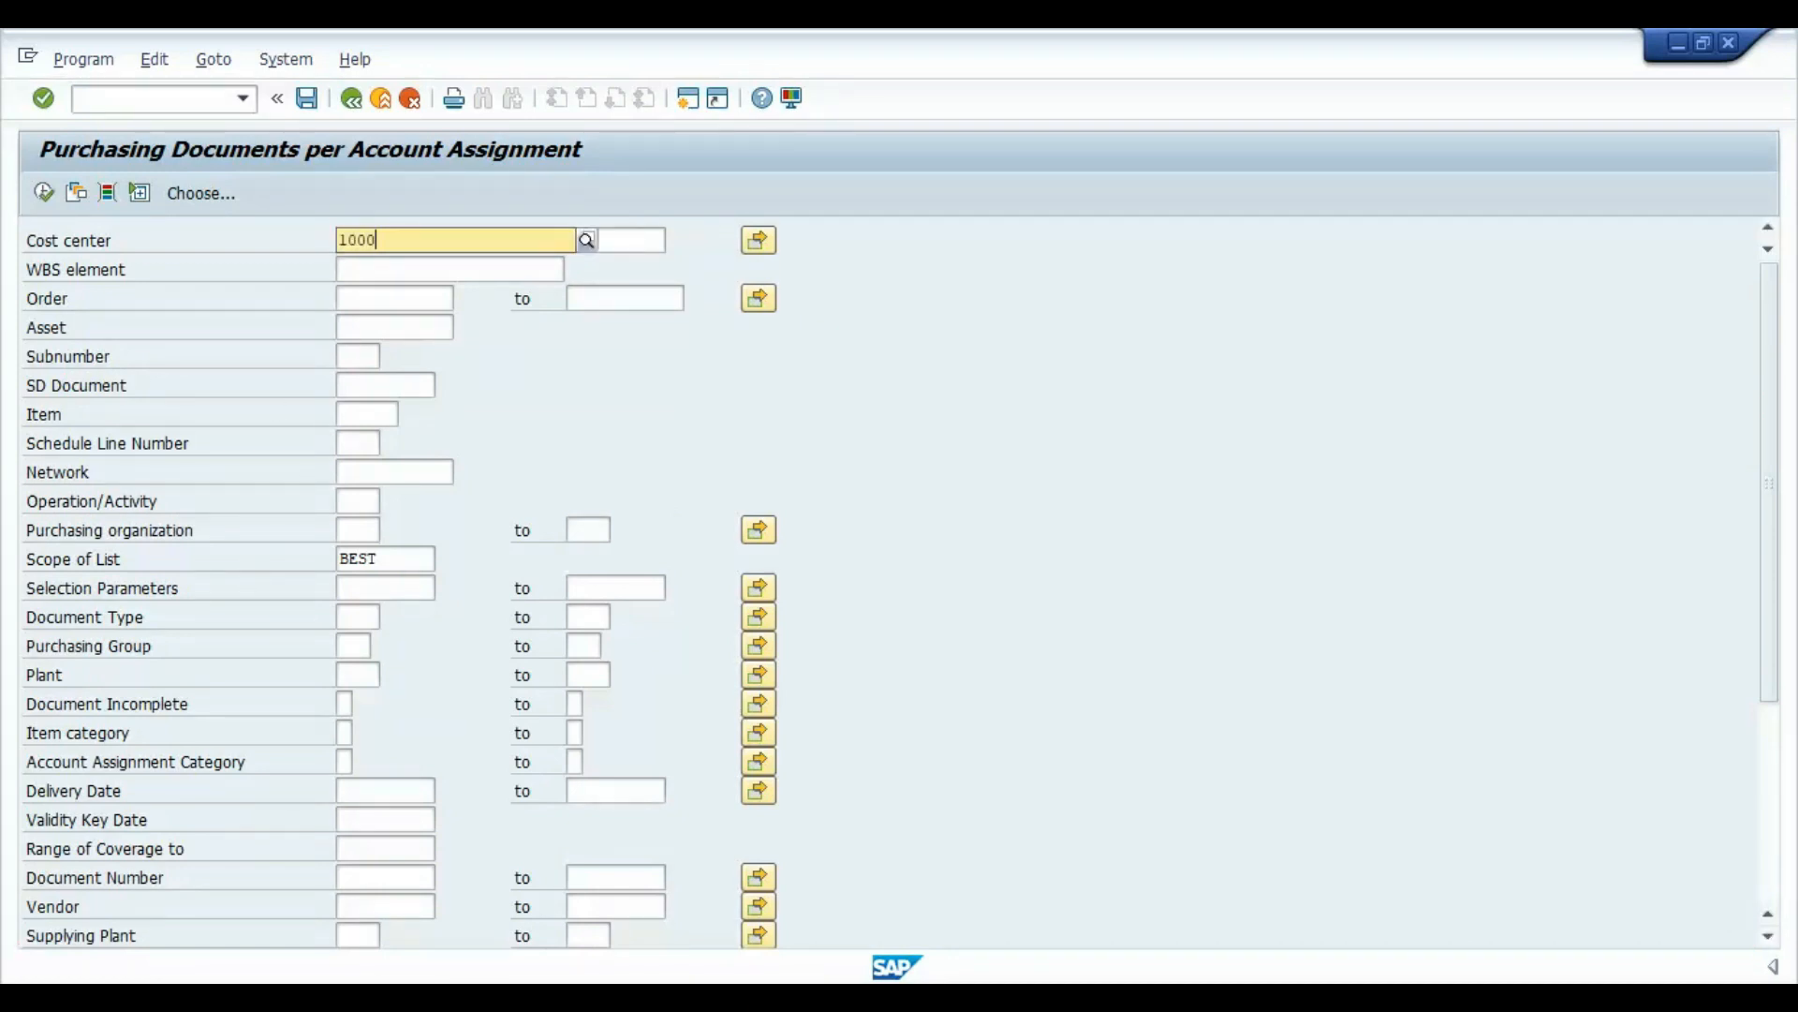
{"action": "key", "text": "Return"}
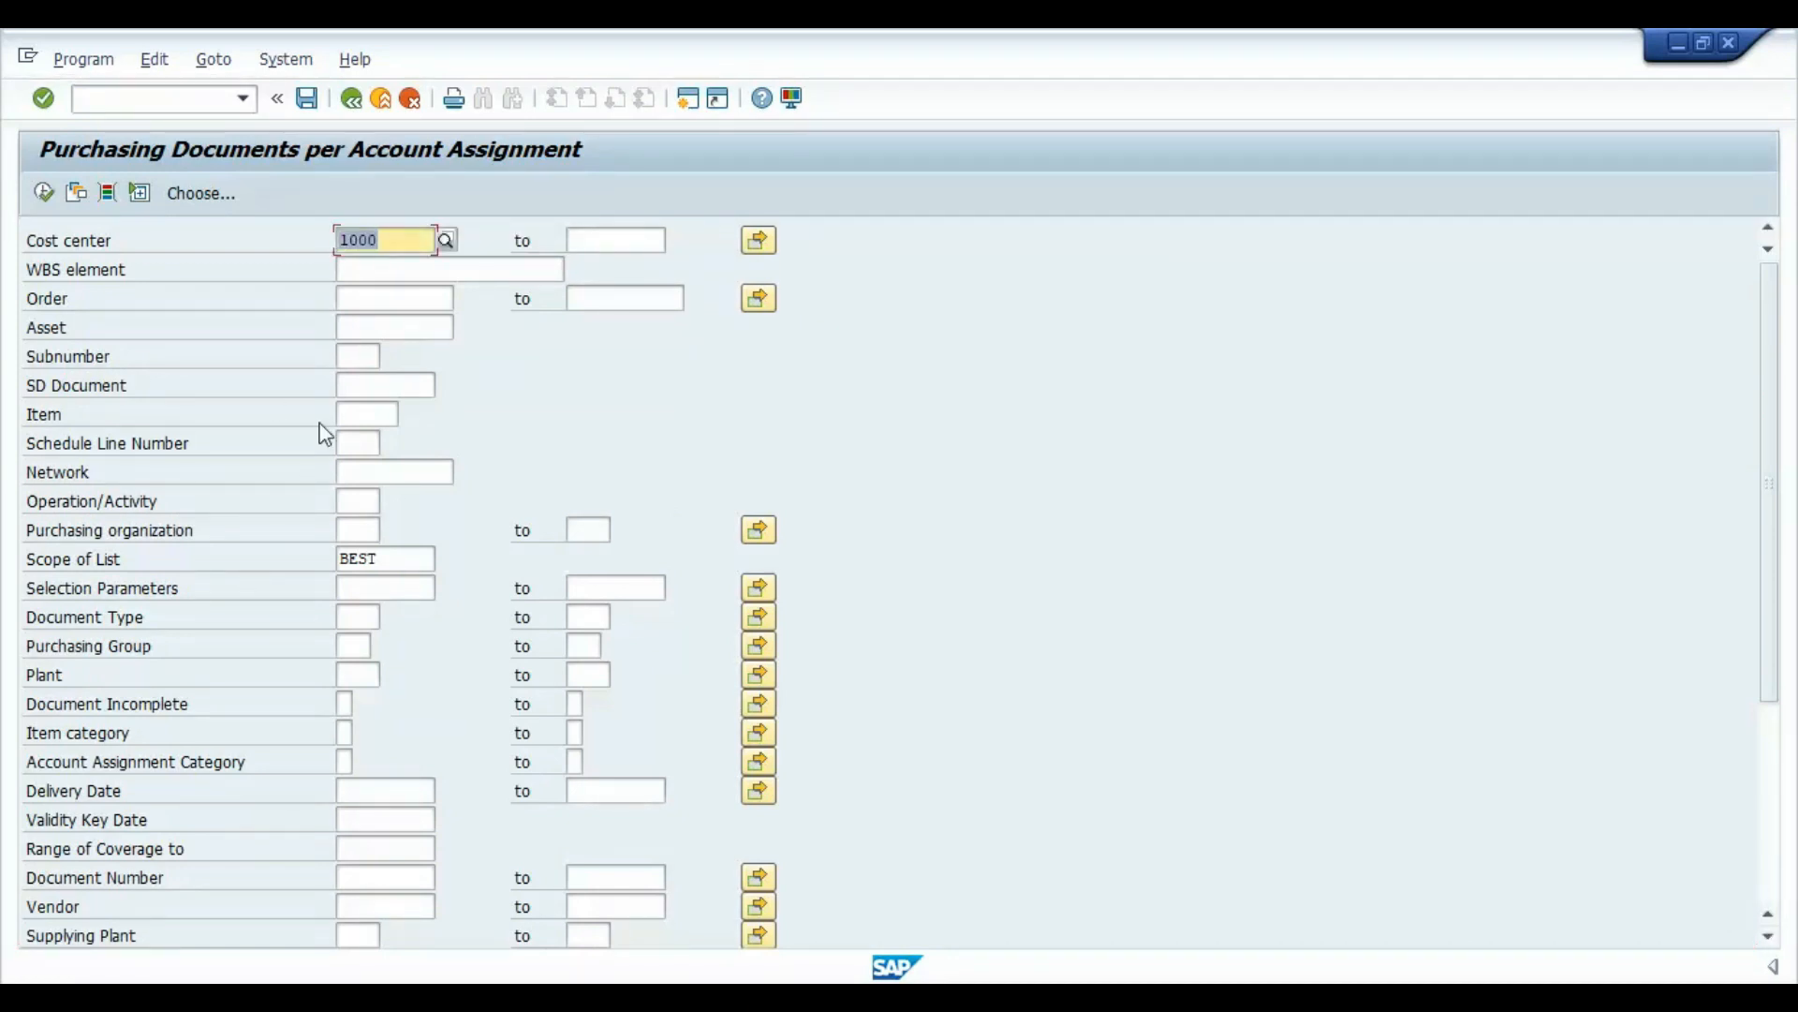
{"action": "left_click", "coordinate": [348, 674]}
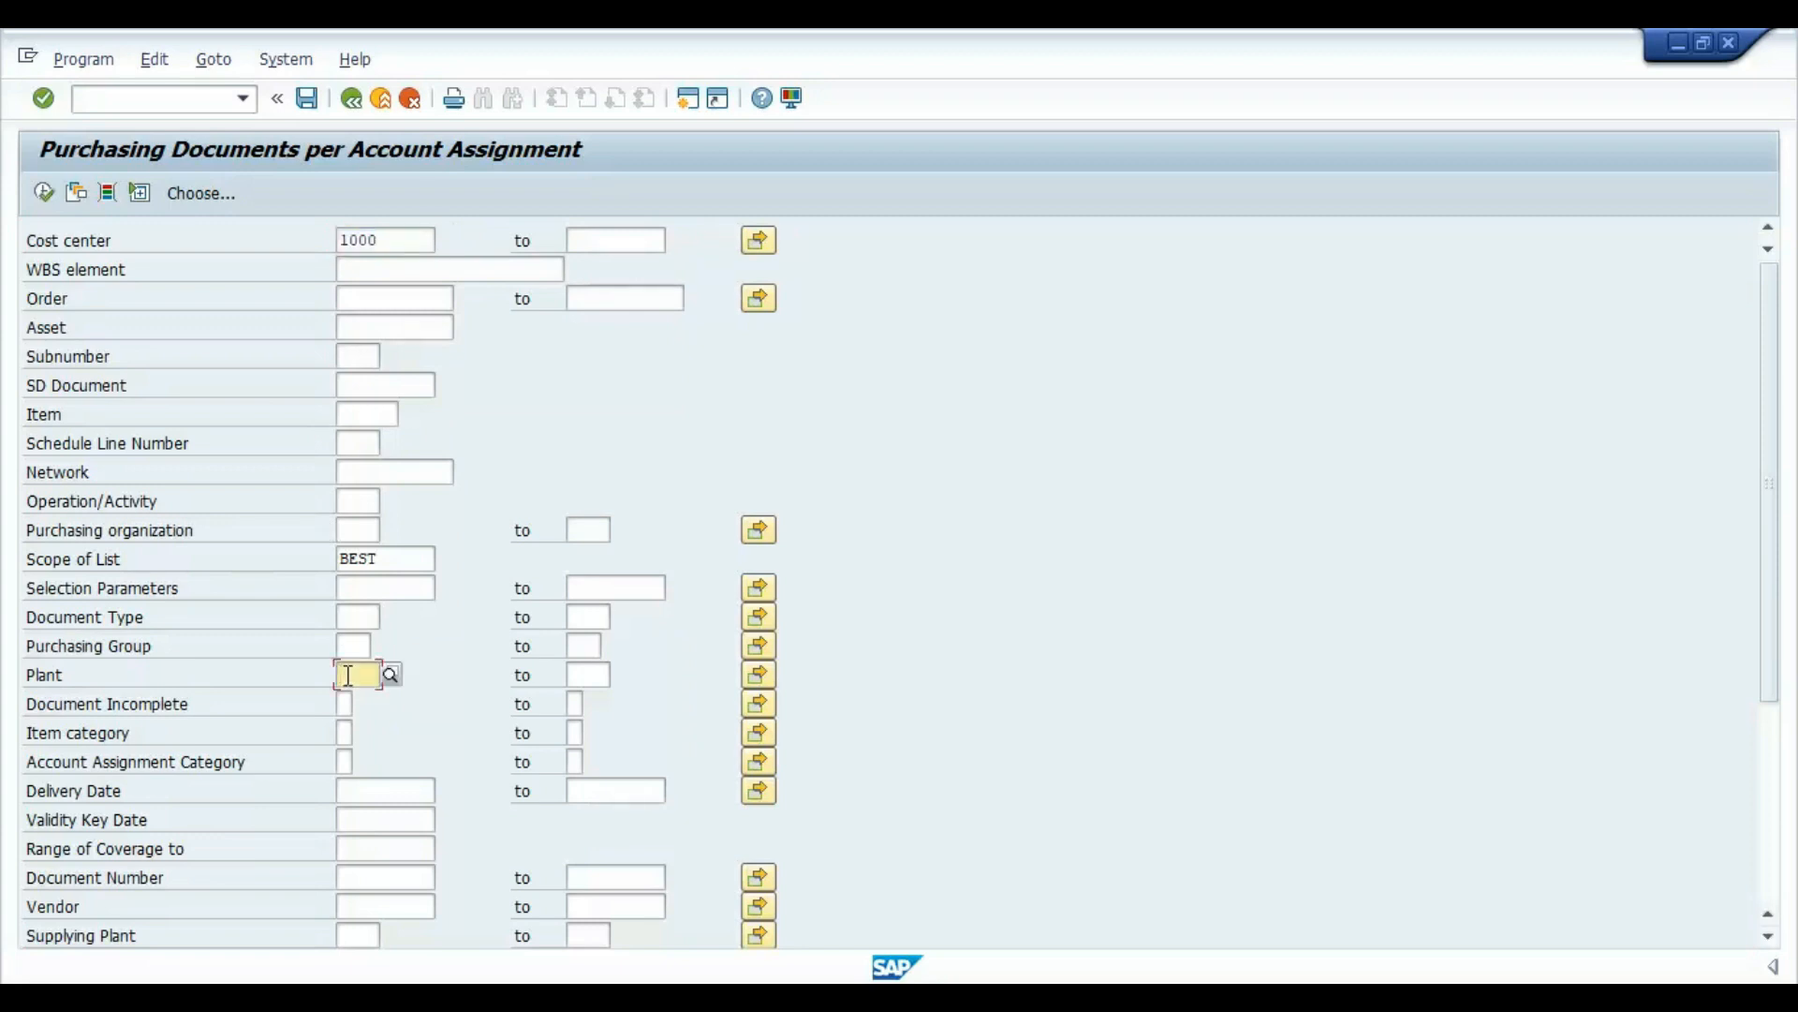
{"action": "type", "text": "1000"}
{"action": "key", "text": "Return"}
Accept purchase order, contract and scheduling agreement as the documents to include, and run the report
{"action": "key", "text": "alt+Tab"}
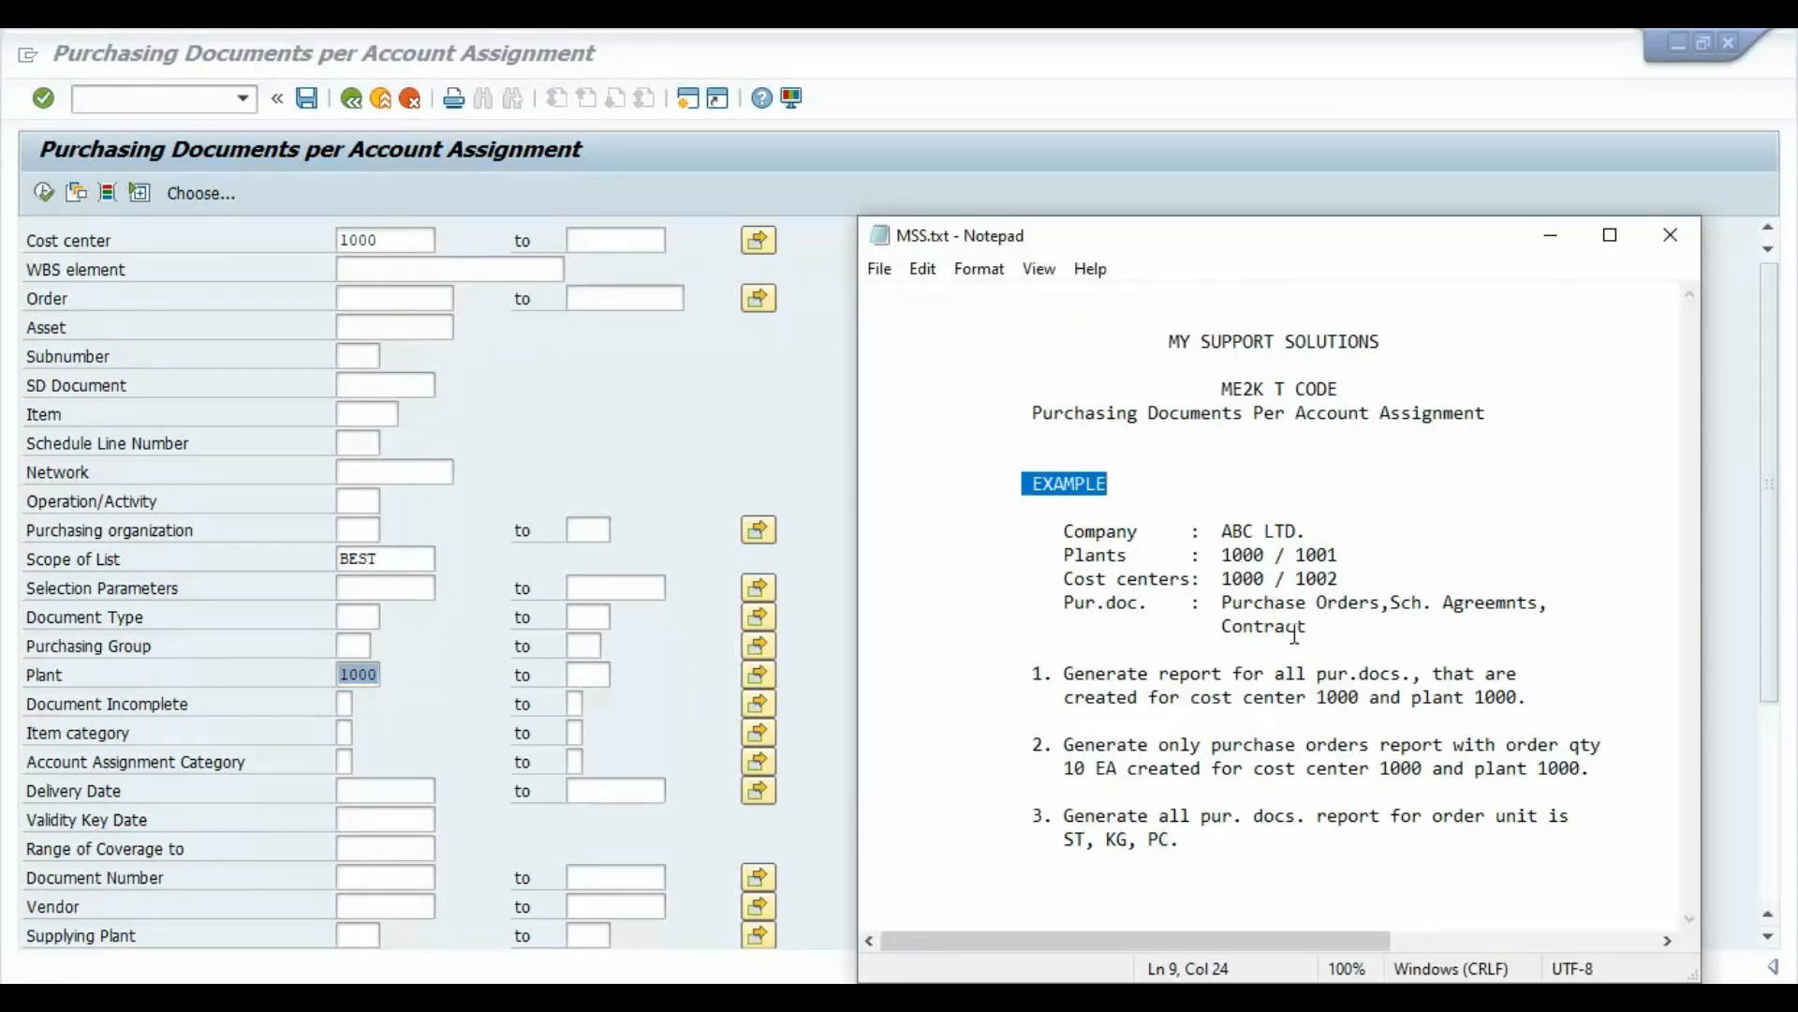
{"action": "left_click", "coordinate": [216, 199]}
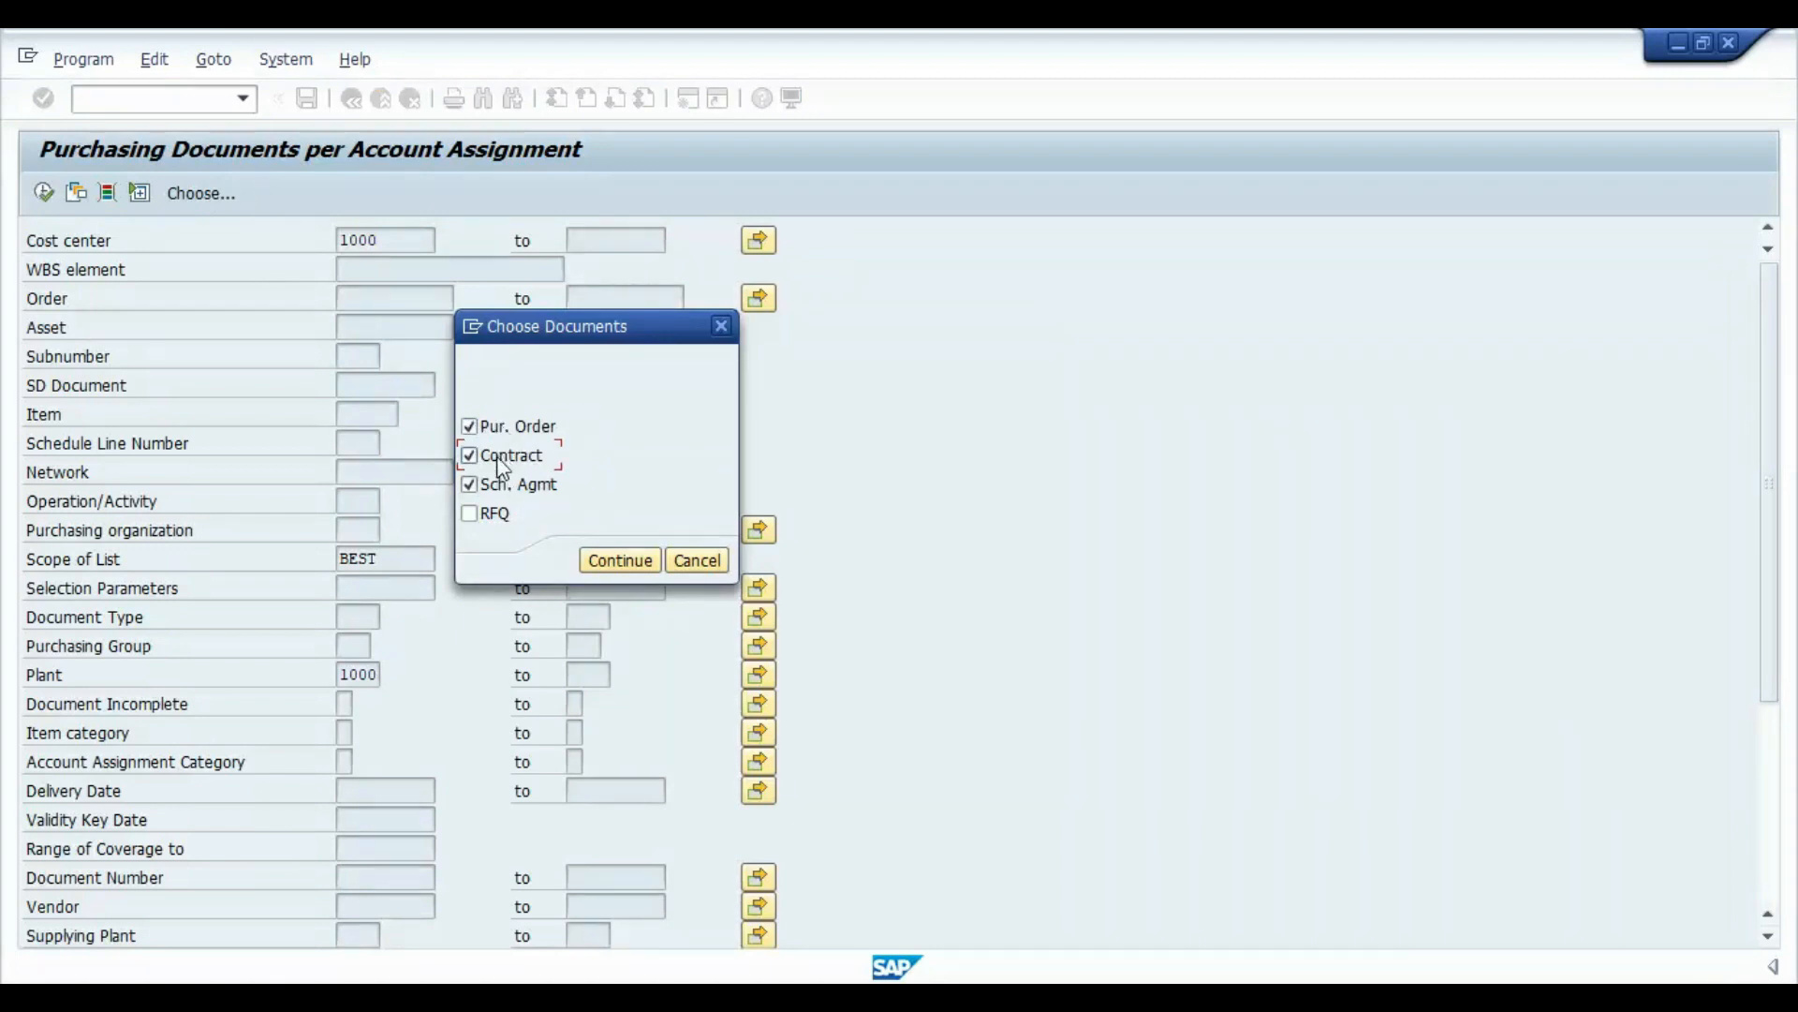
{"action": "left_click", "coordinate": [603, 560]}
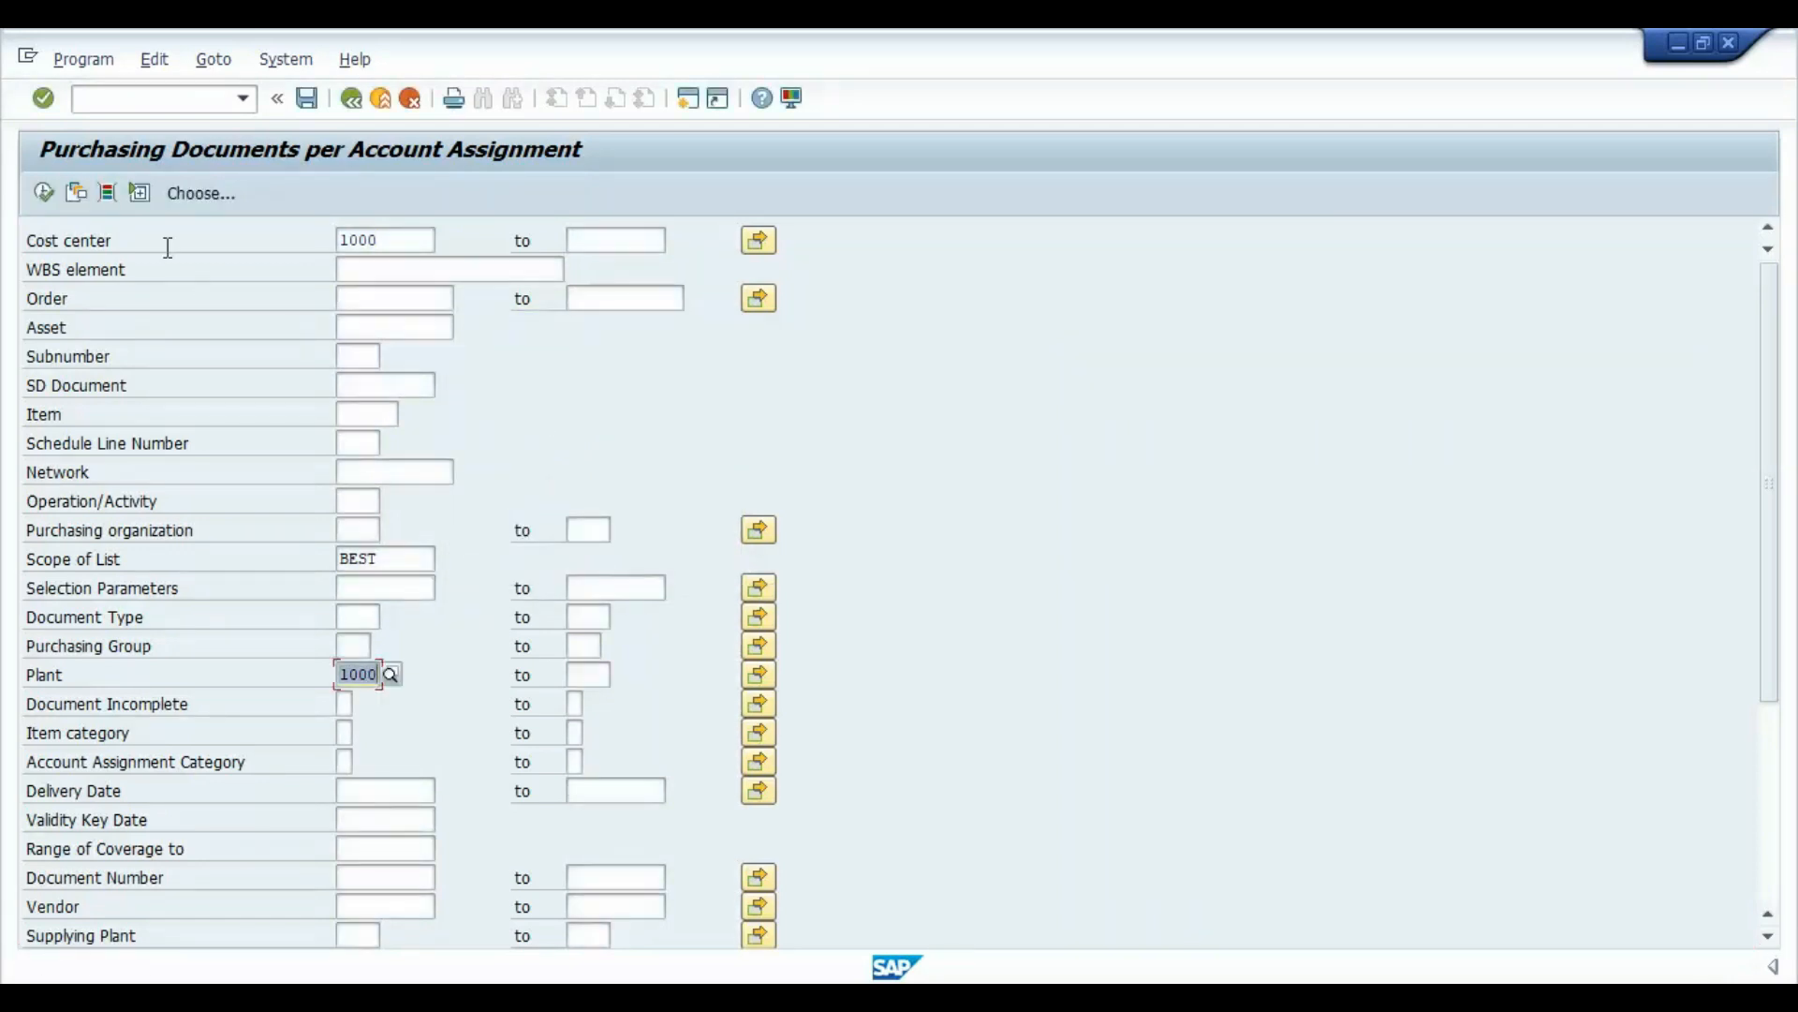
{"action": "left_click", "coordinate": [43, 193]}
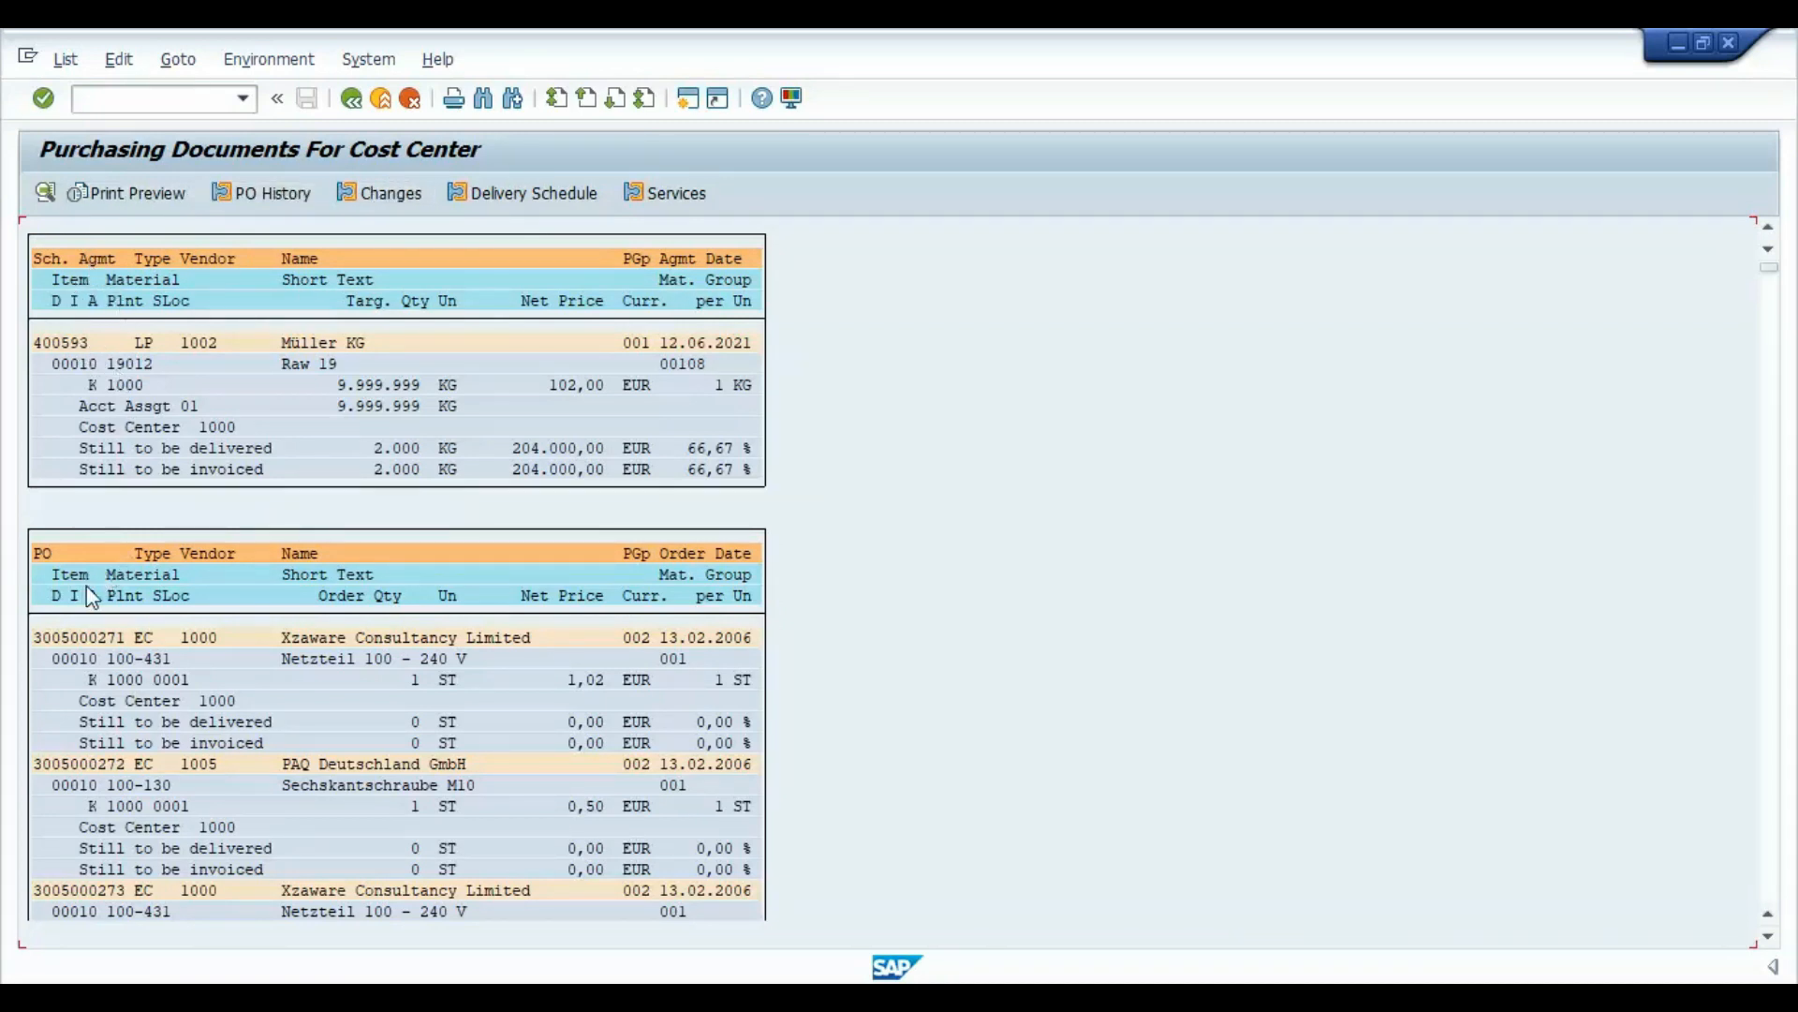
View the details of contract item 00010 for material 19015 at the end of the list, and return to the list
{"action": "scroll", "coordinate": [1772, 815], "scroll_direction": "down", "scroll_amount": 5}
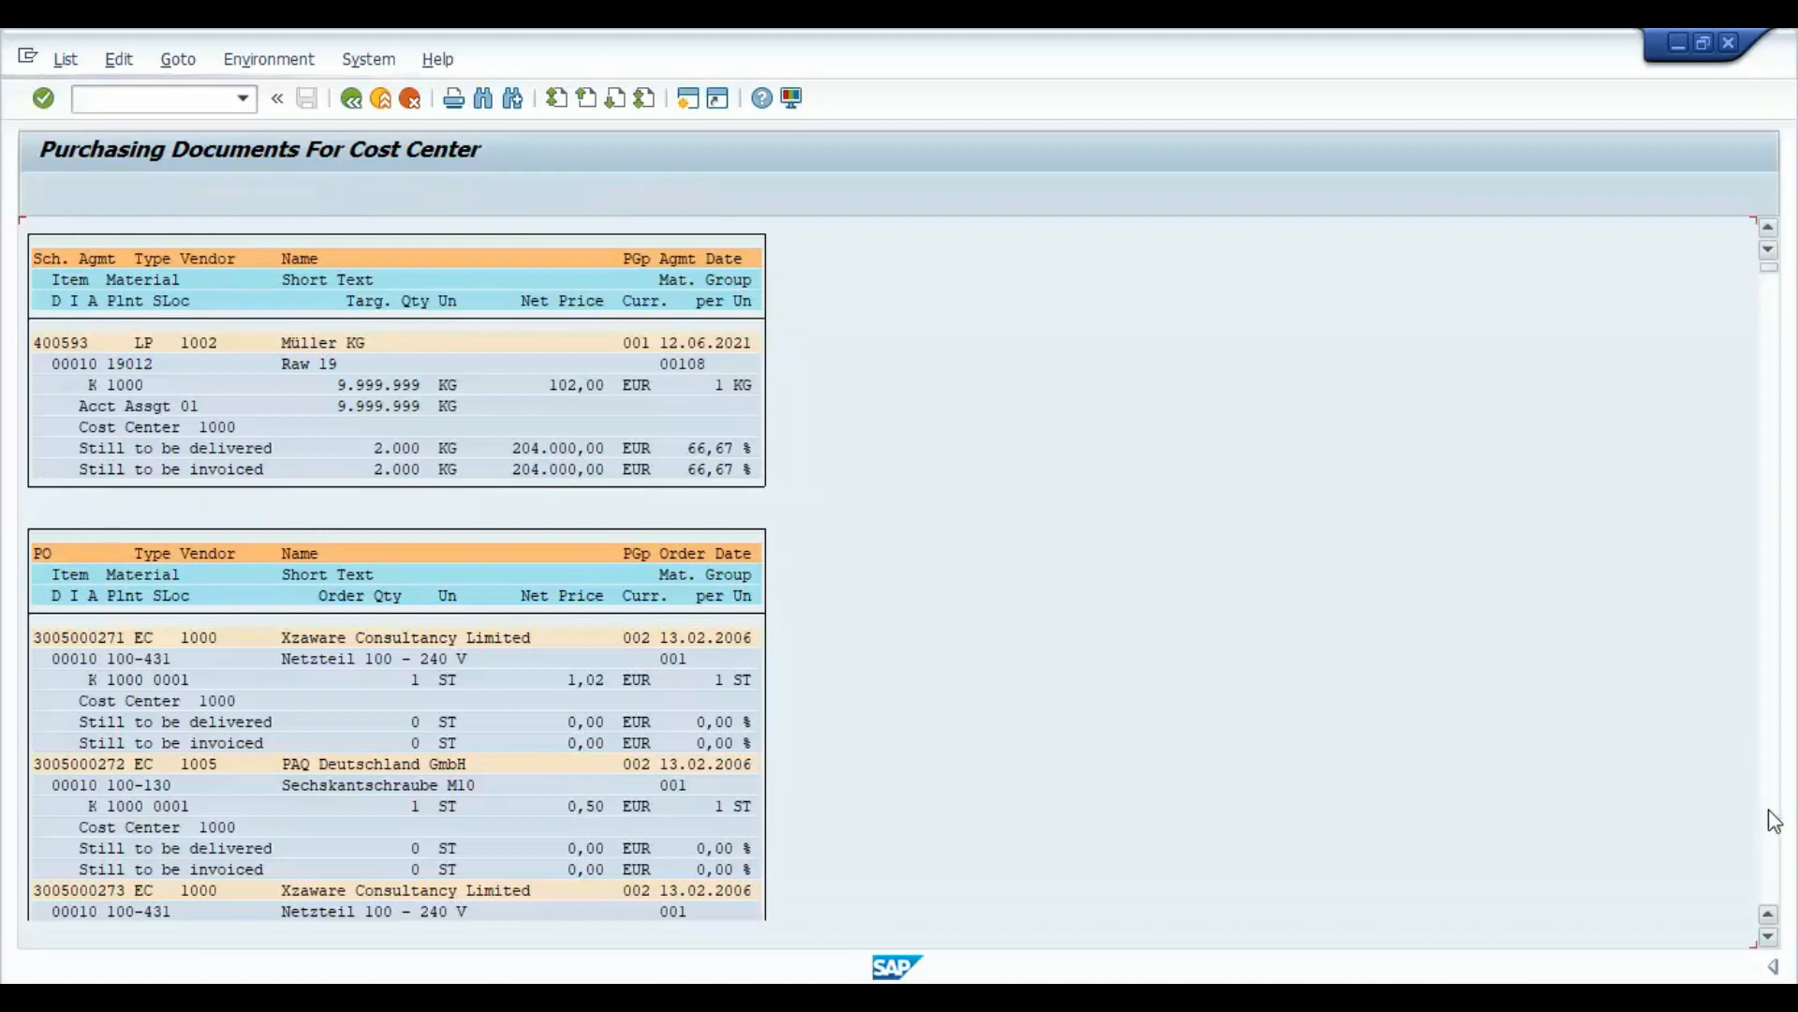
{"action": "scroll", "coordinate": [1773, 819], "scroll_direction": "down", "scroll_amount": 15}
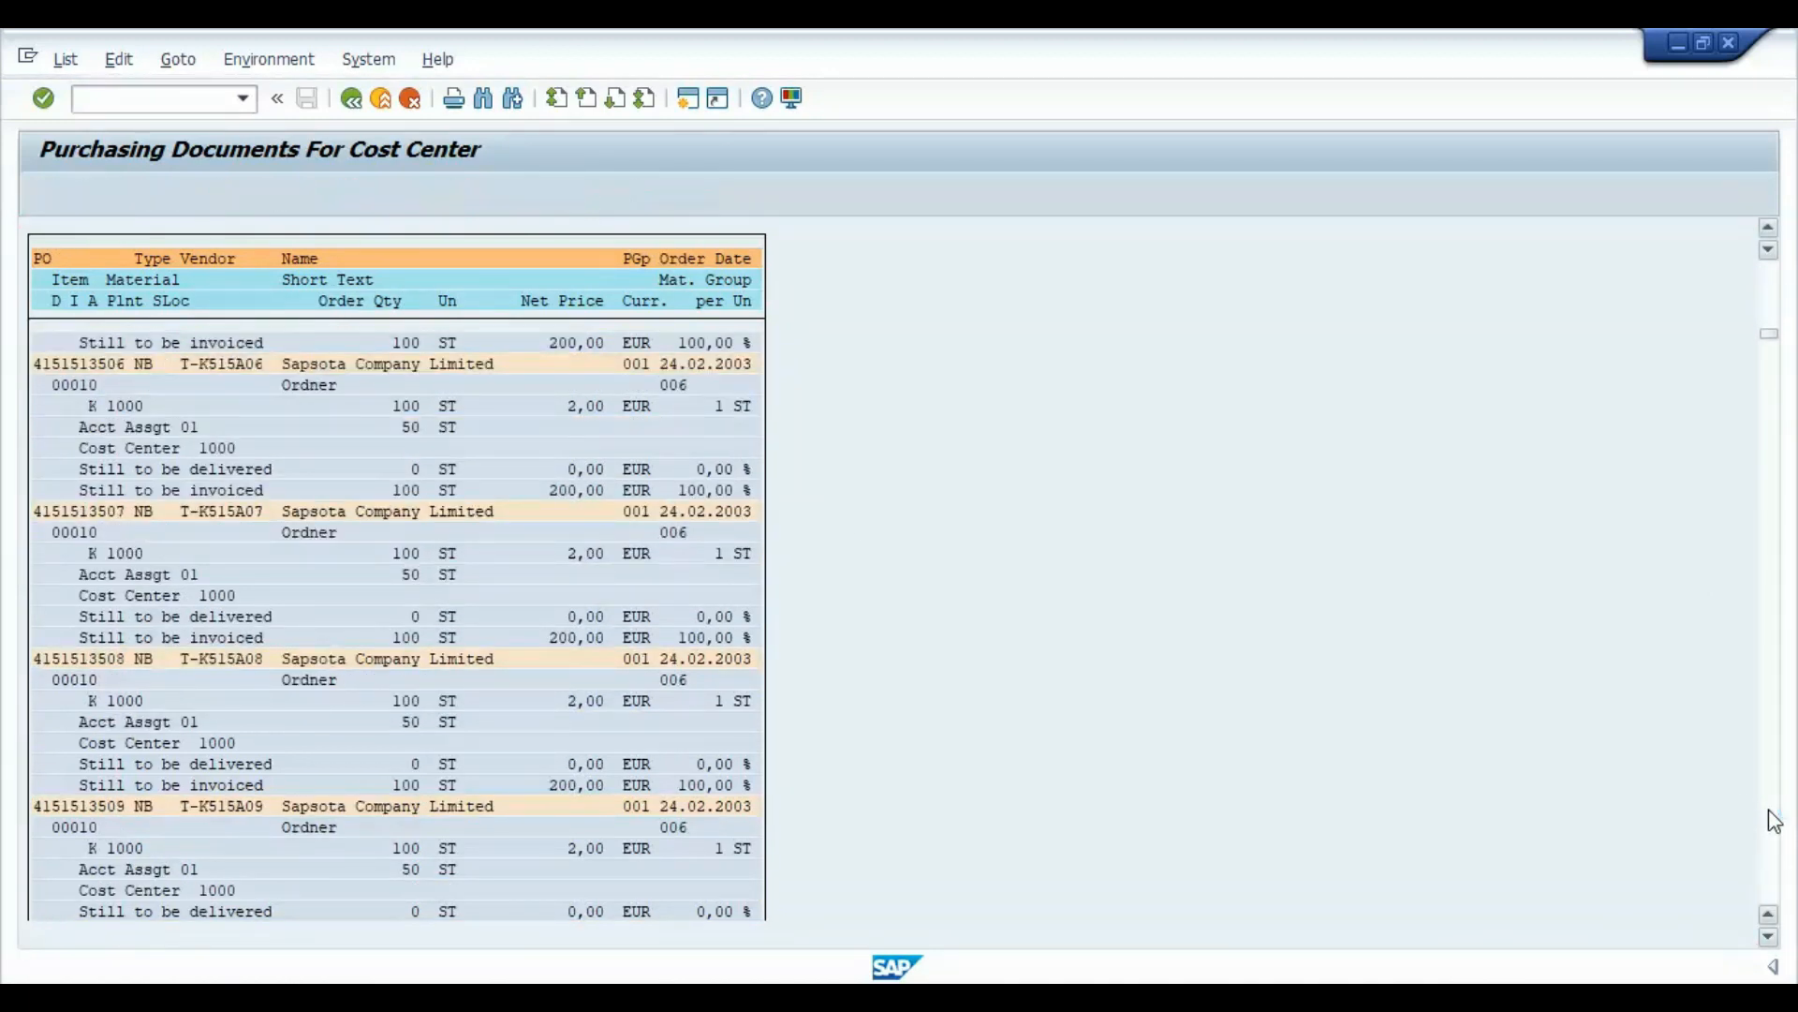
{"action": "scroll", "coordinate": [1777, 871], "scroll_direction": "down", "scroll_amount": 15}
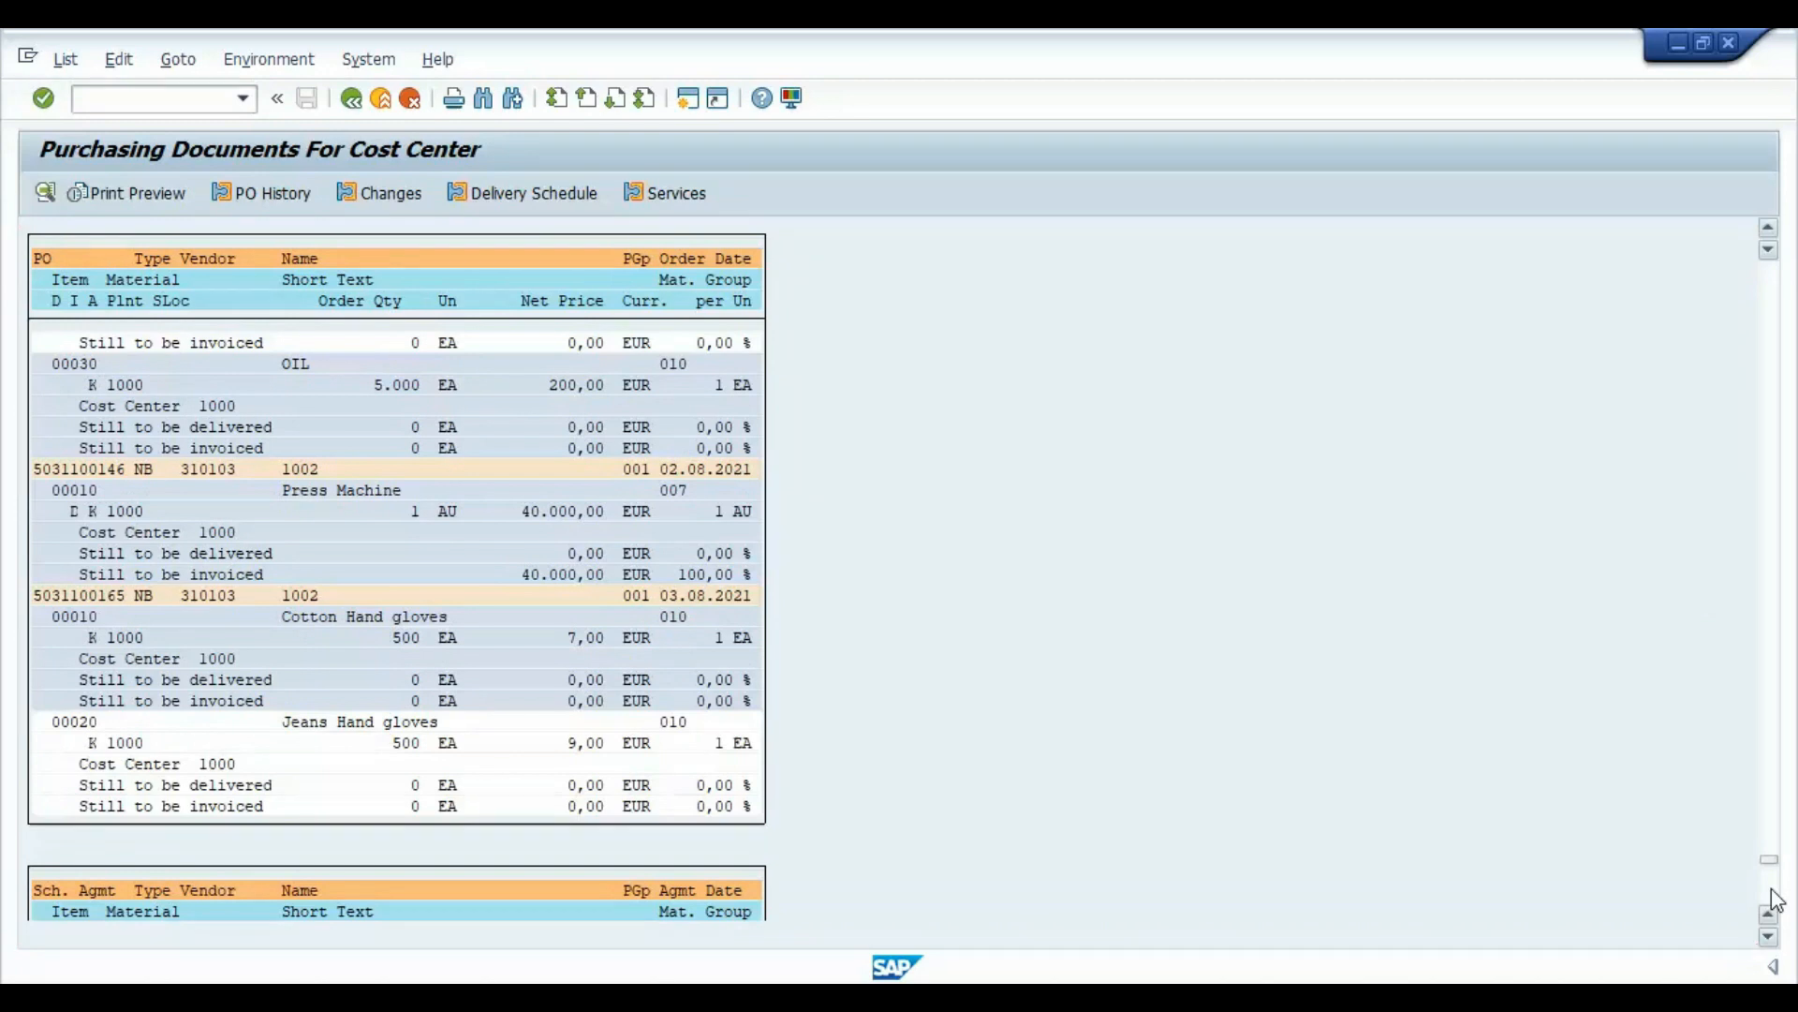
{"action": "scroll", "coordinate": [1777, 901], "scroll_direction": "down", "scroll_amount": 10}
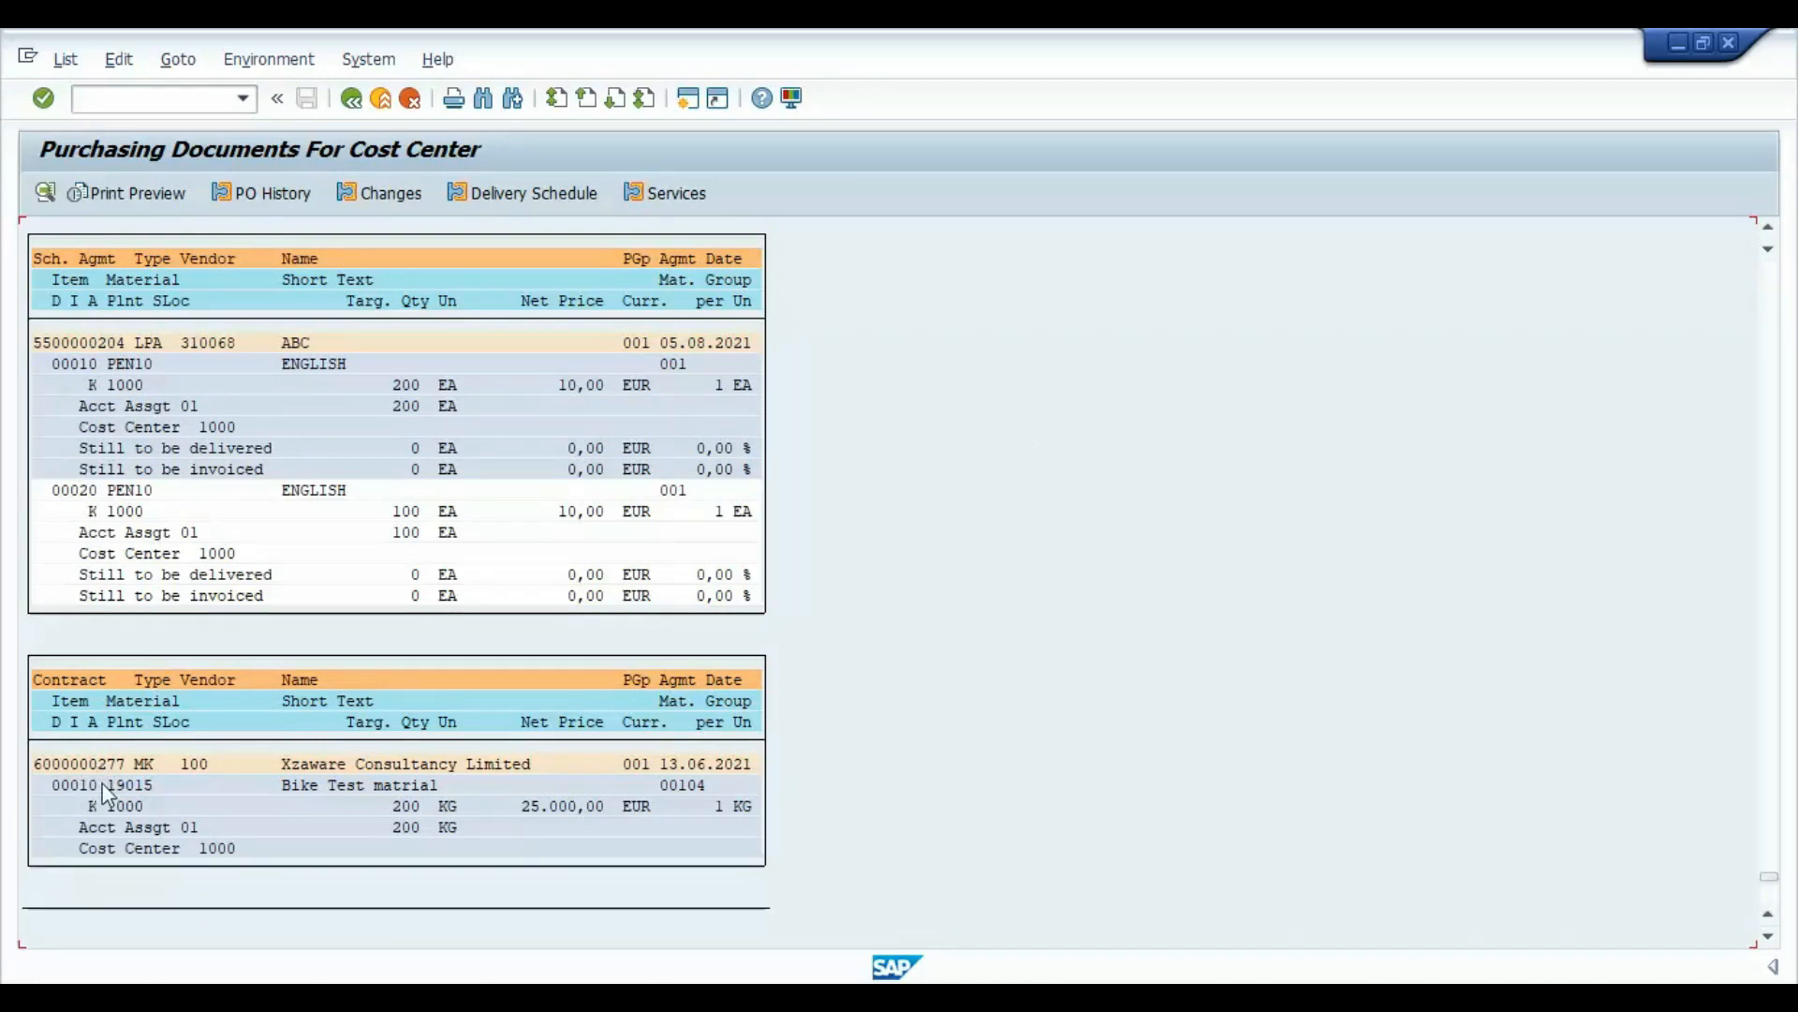
{"action": "double_click", "coordinate": [127, 784]}
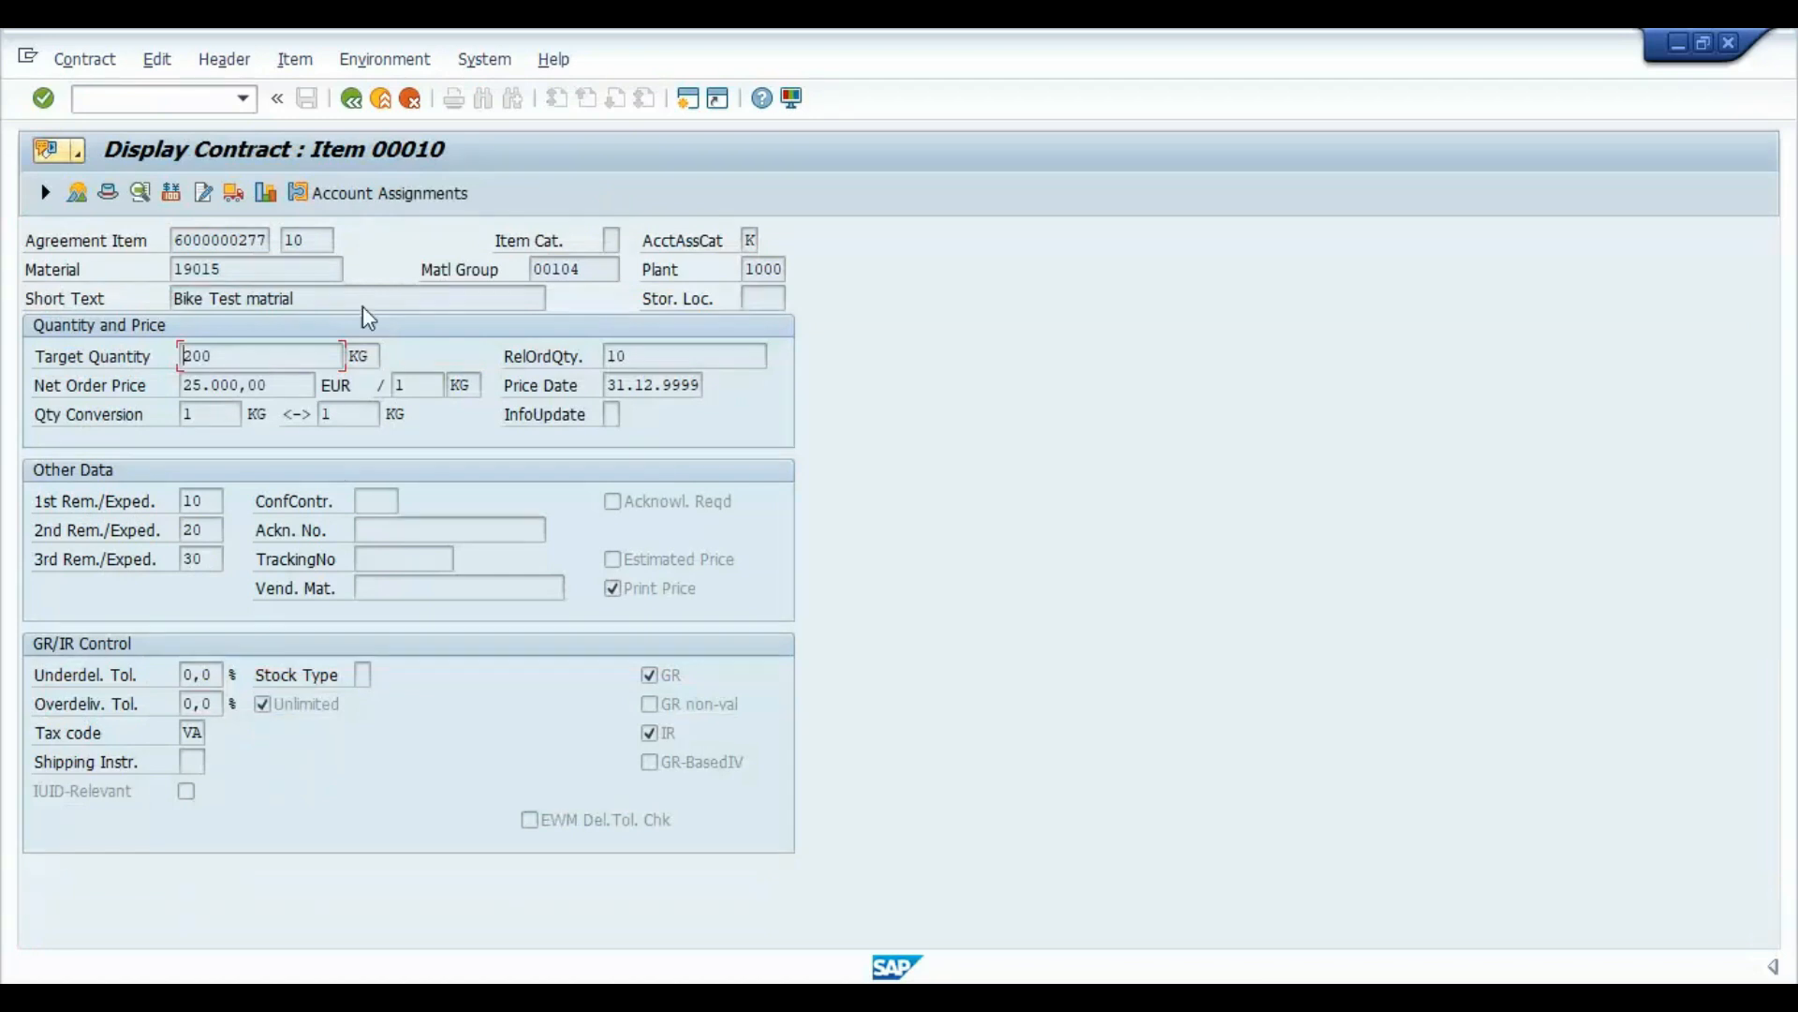
{"action": "left_click", "coordinate": [352, 98]}
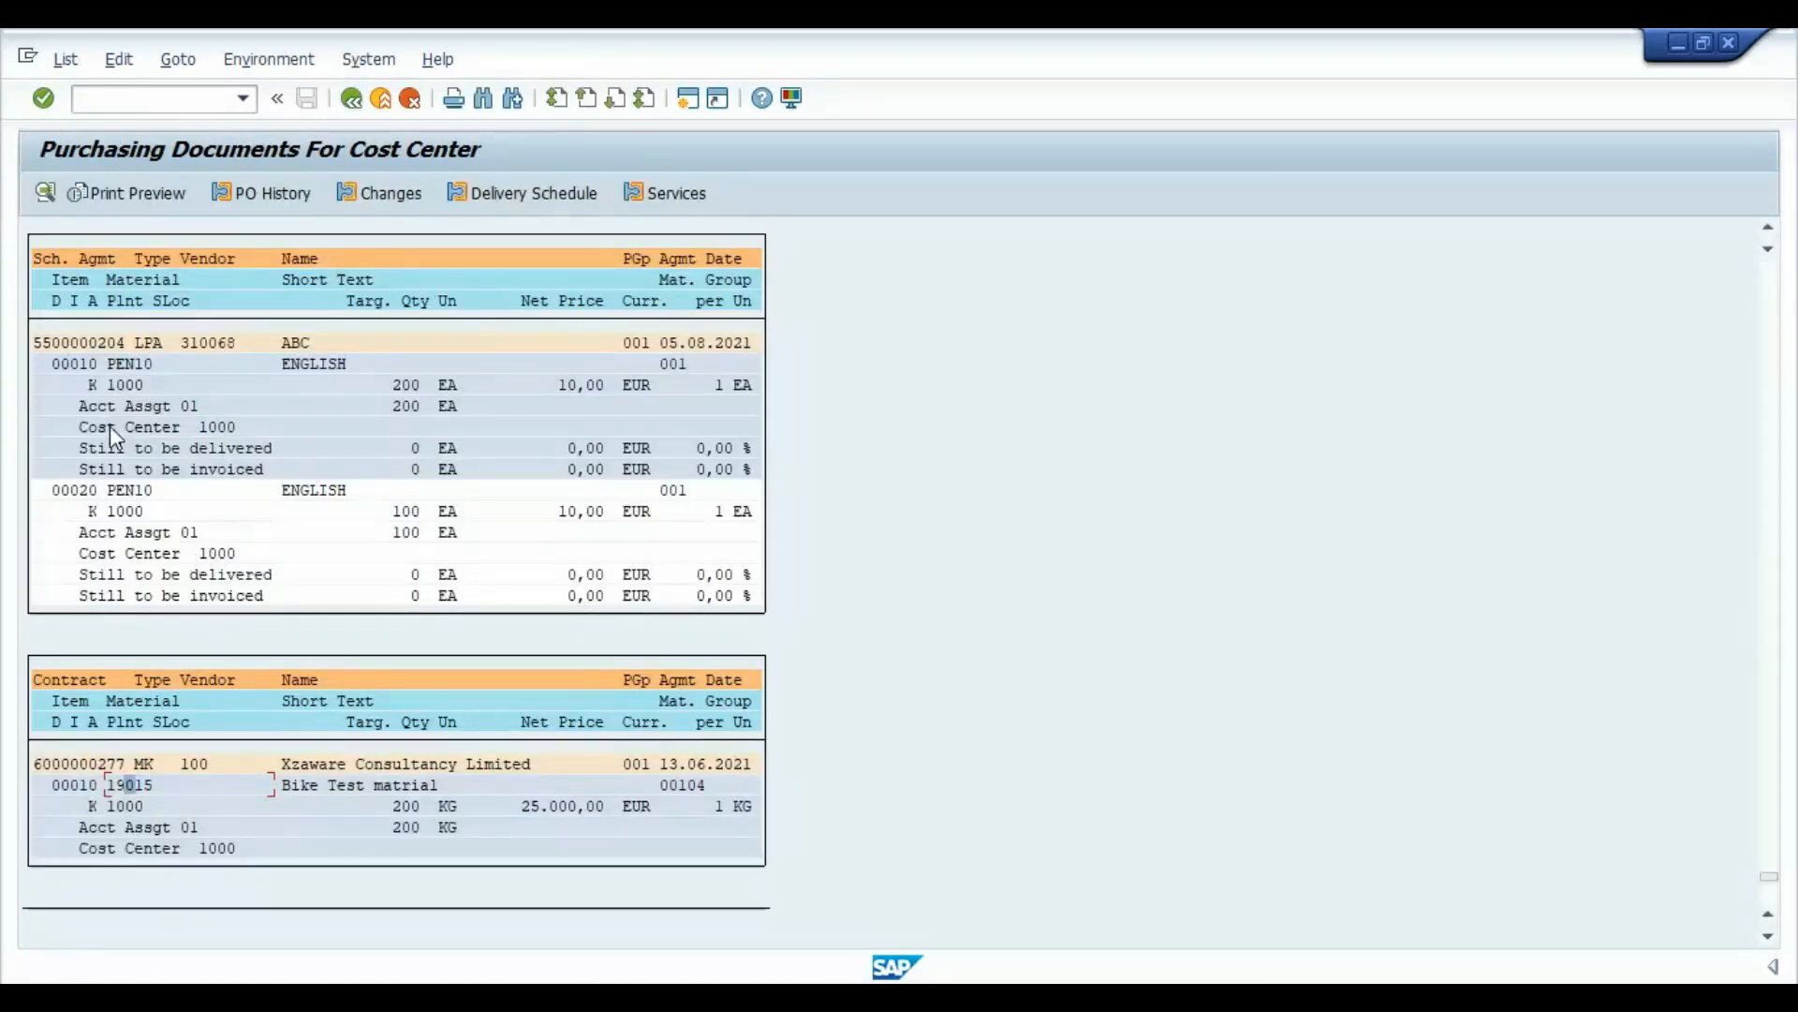
View scheduling agreement item 00010 for material PEN10, and return to the list to look over the purchase orders
{"action": "double_click", "coordinate": [131, 371]}
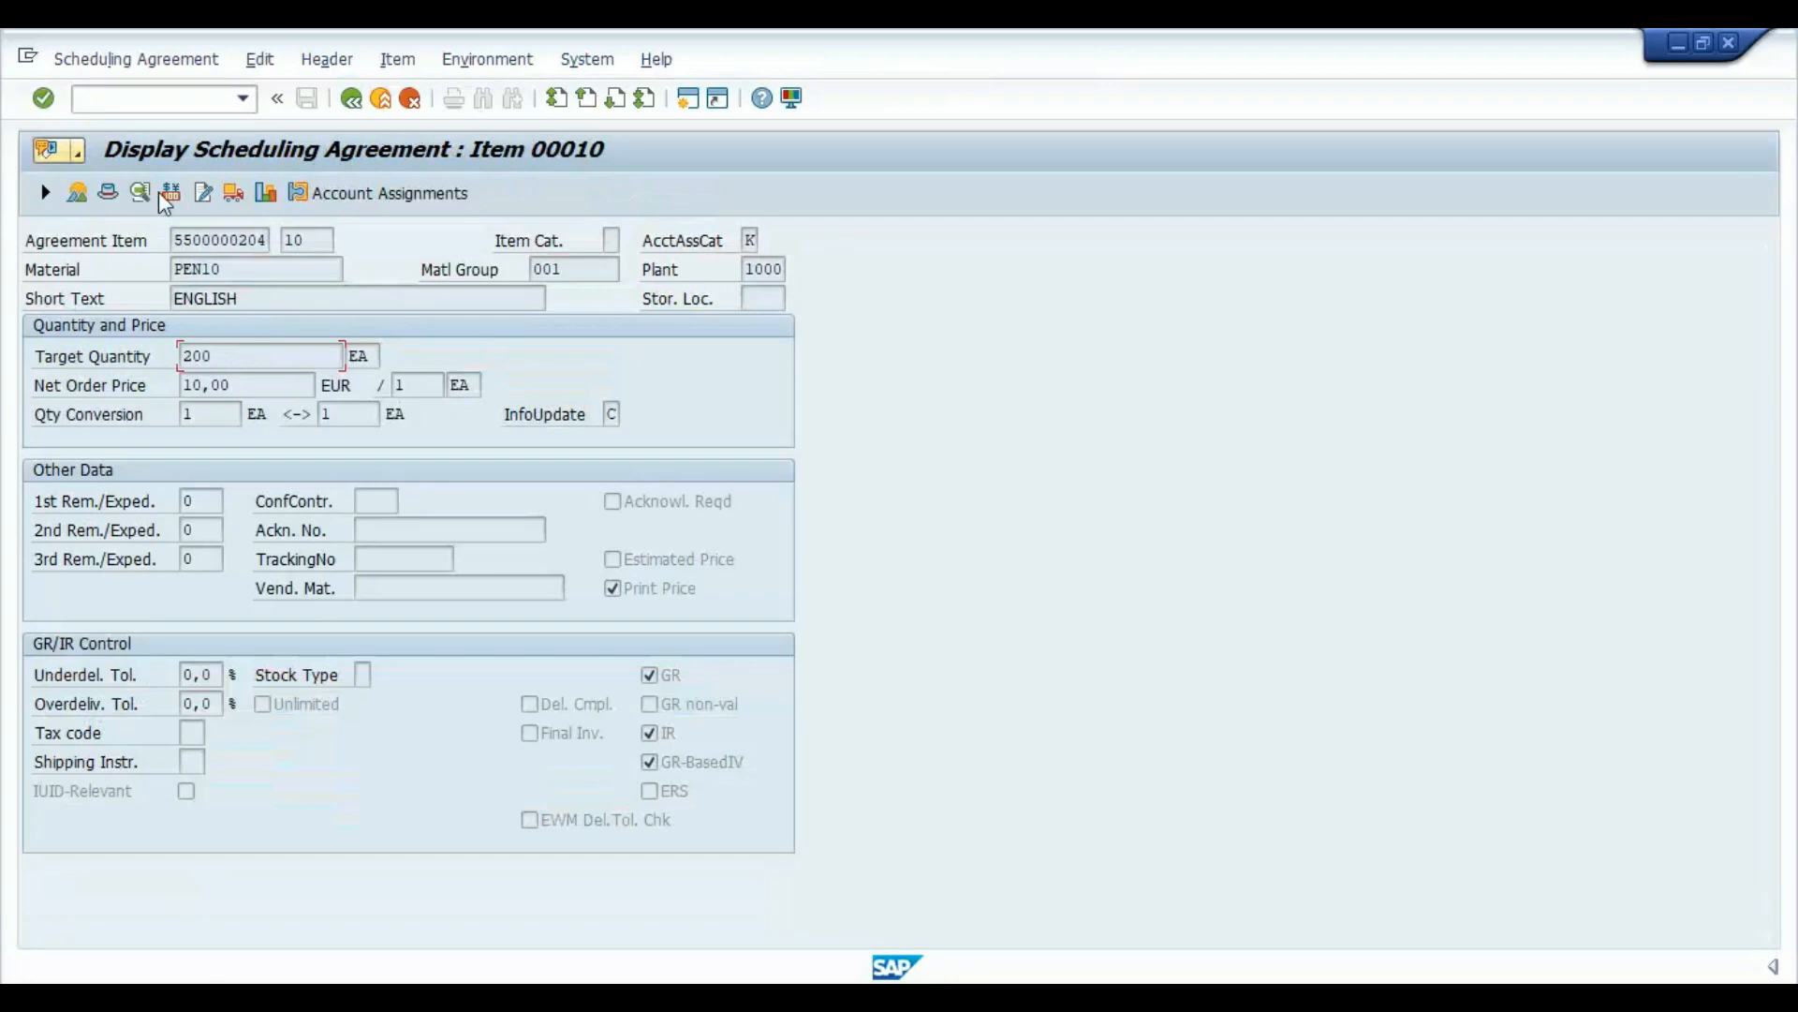
{"action": "left_click", "coordinate": [352, 99]}
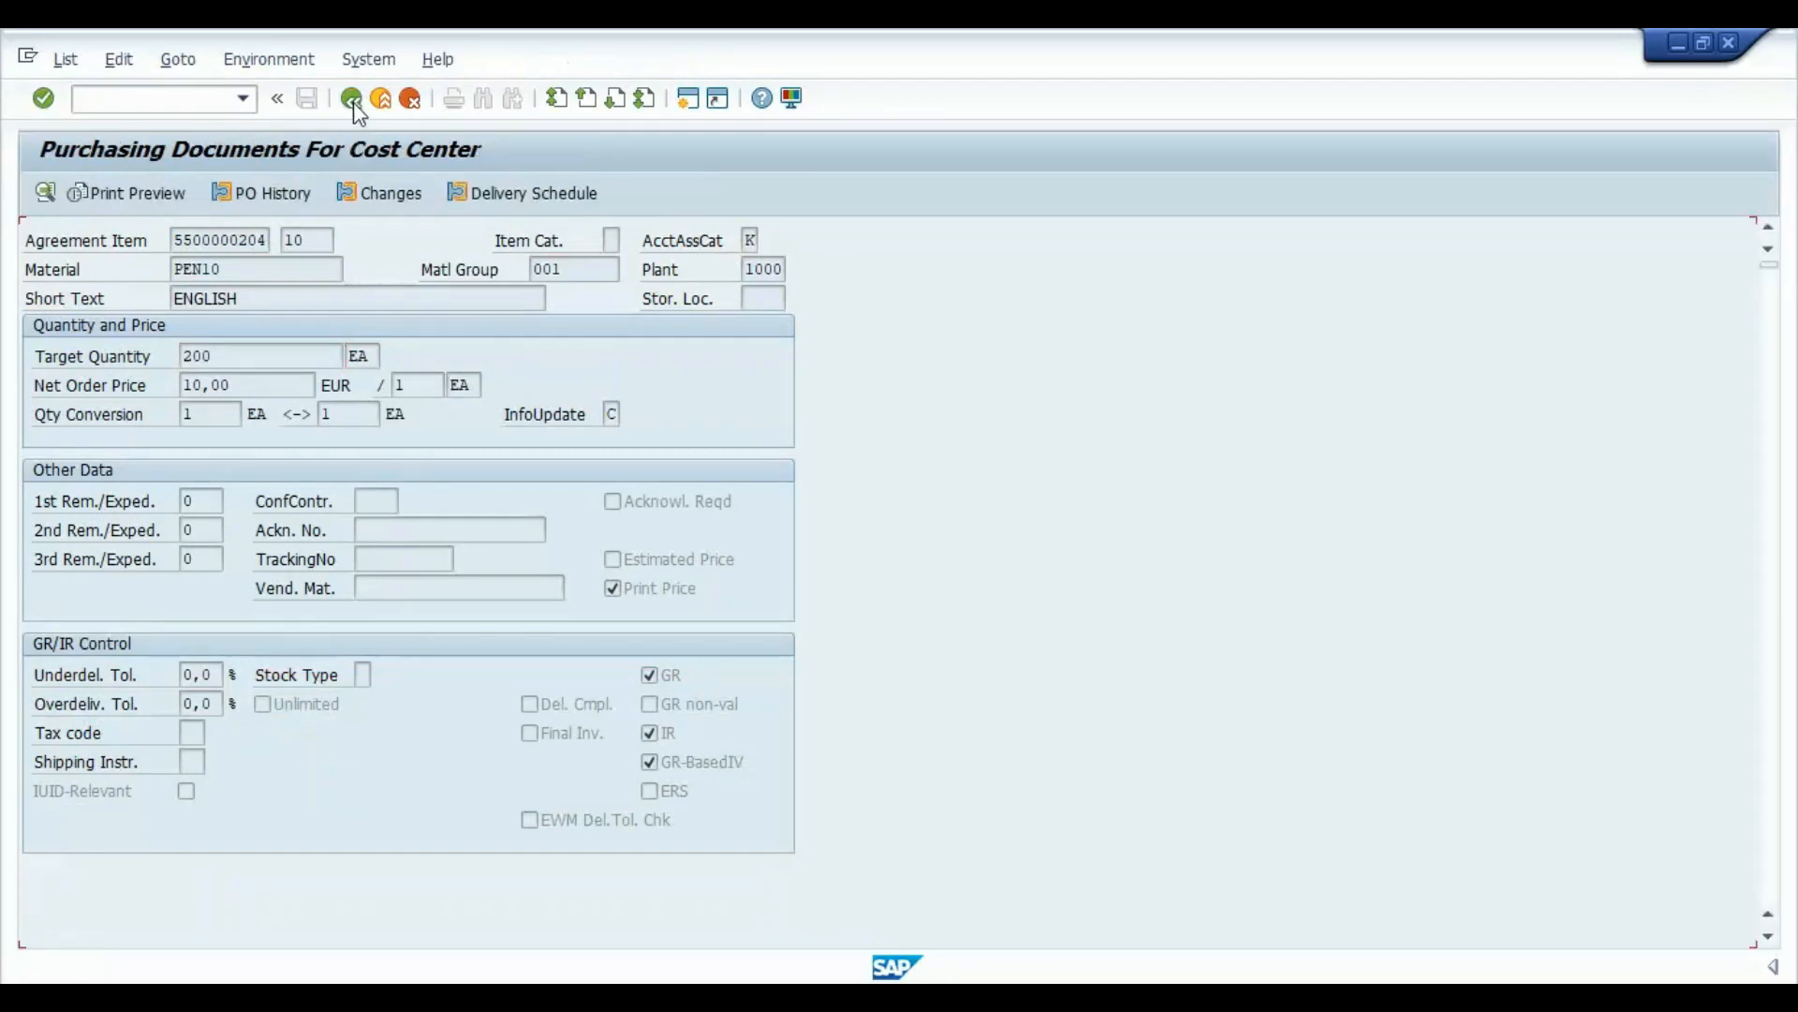
{"action": "left_click", "coordinate": [1769, 301]}
{"action": "left_click", "coordinate": [1768, 301]}
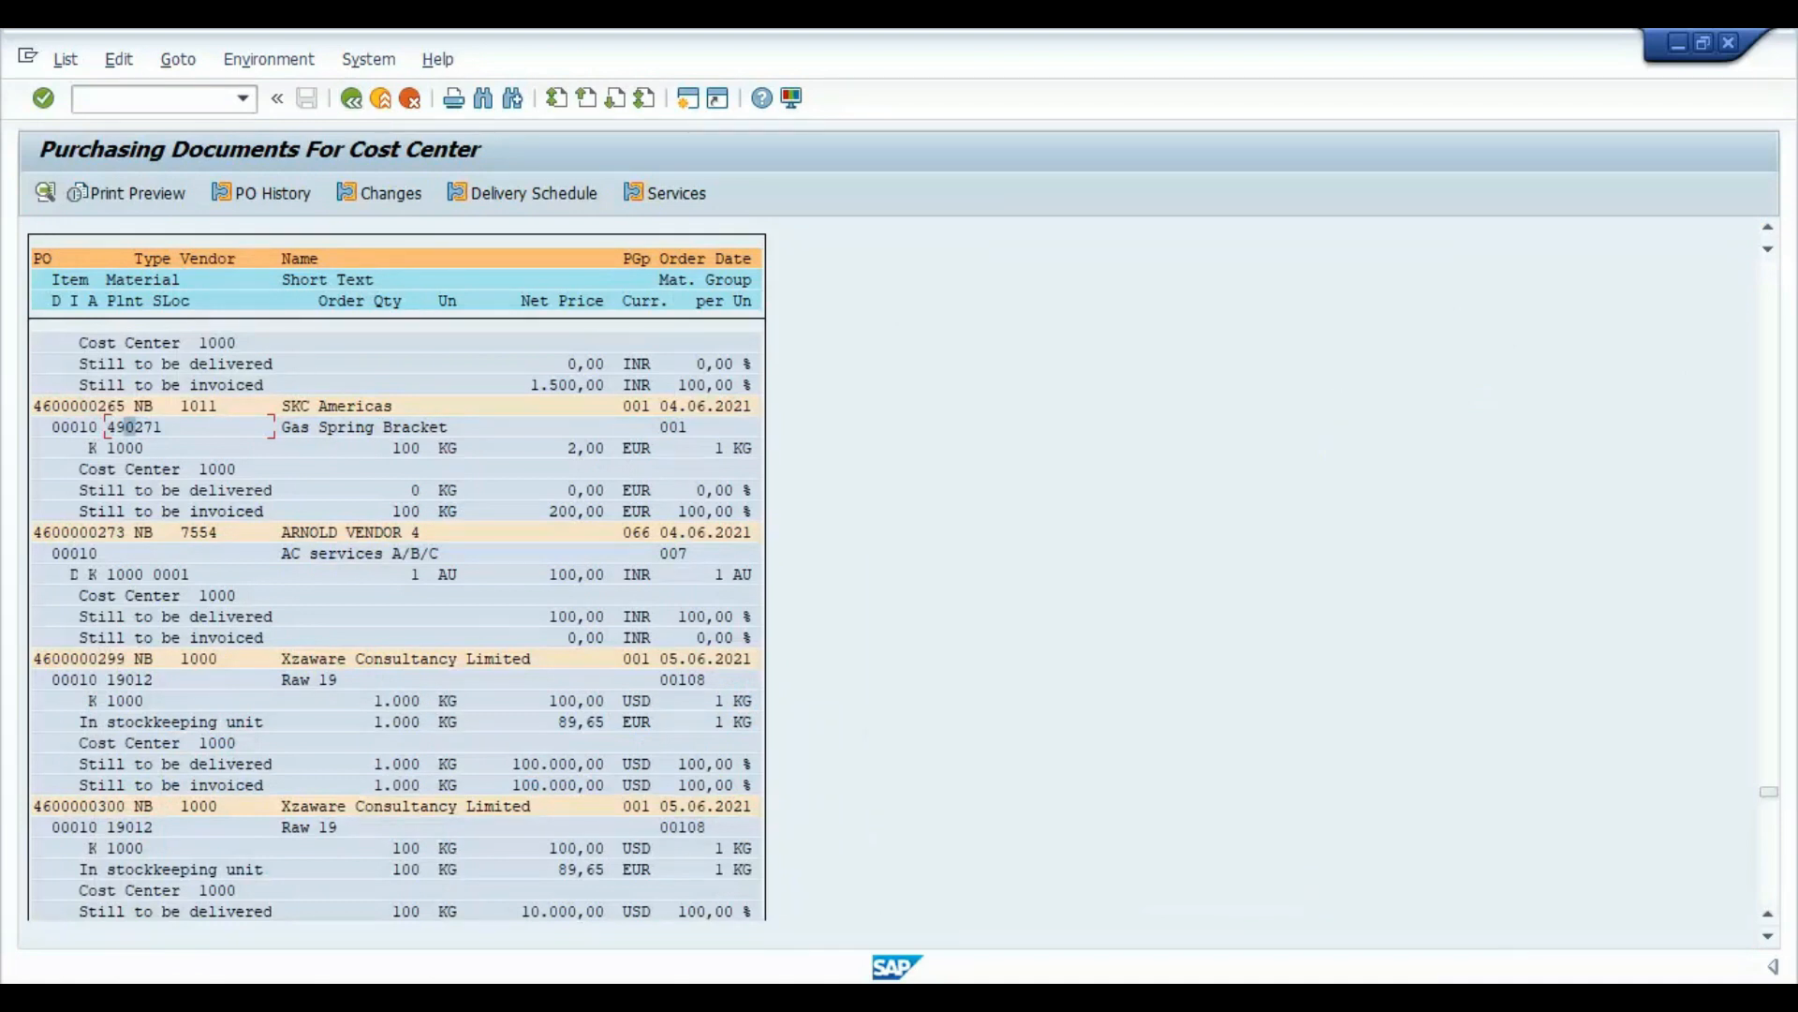
Check the second report requirement in the MSS.txt note and return to the report's selection screen
{"action": "key", "text": "alt+Tab"}
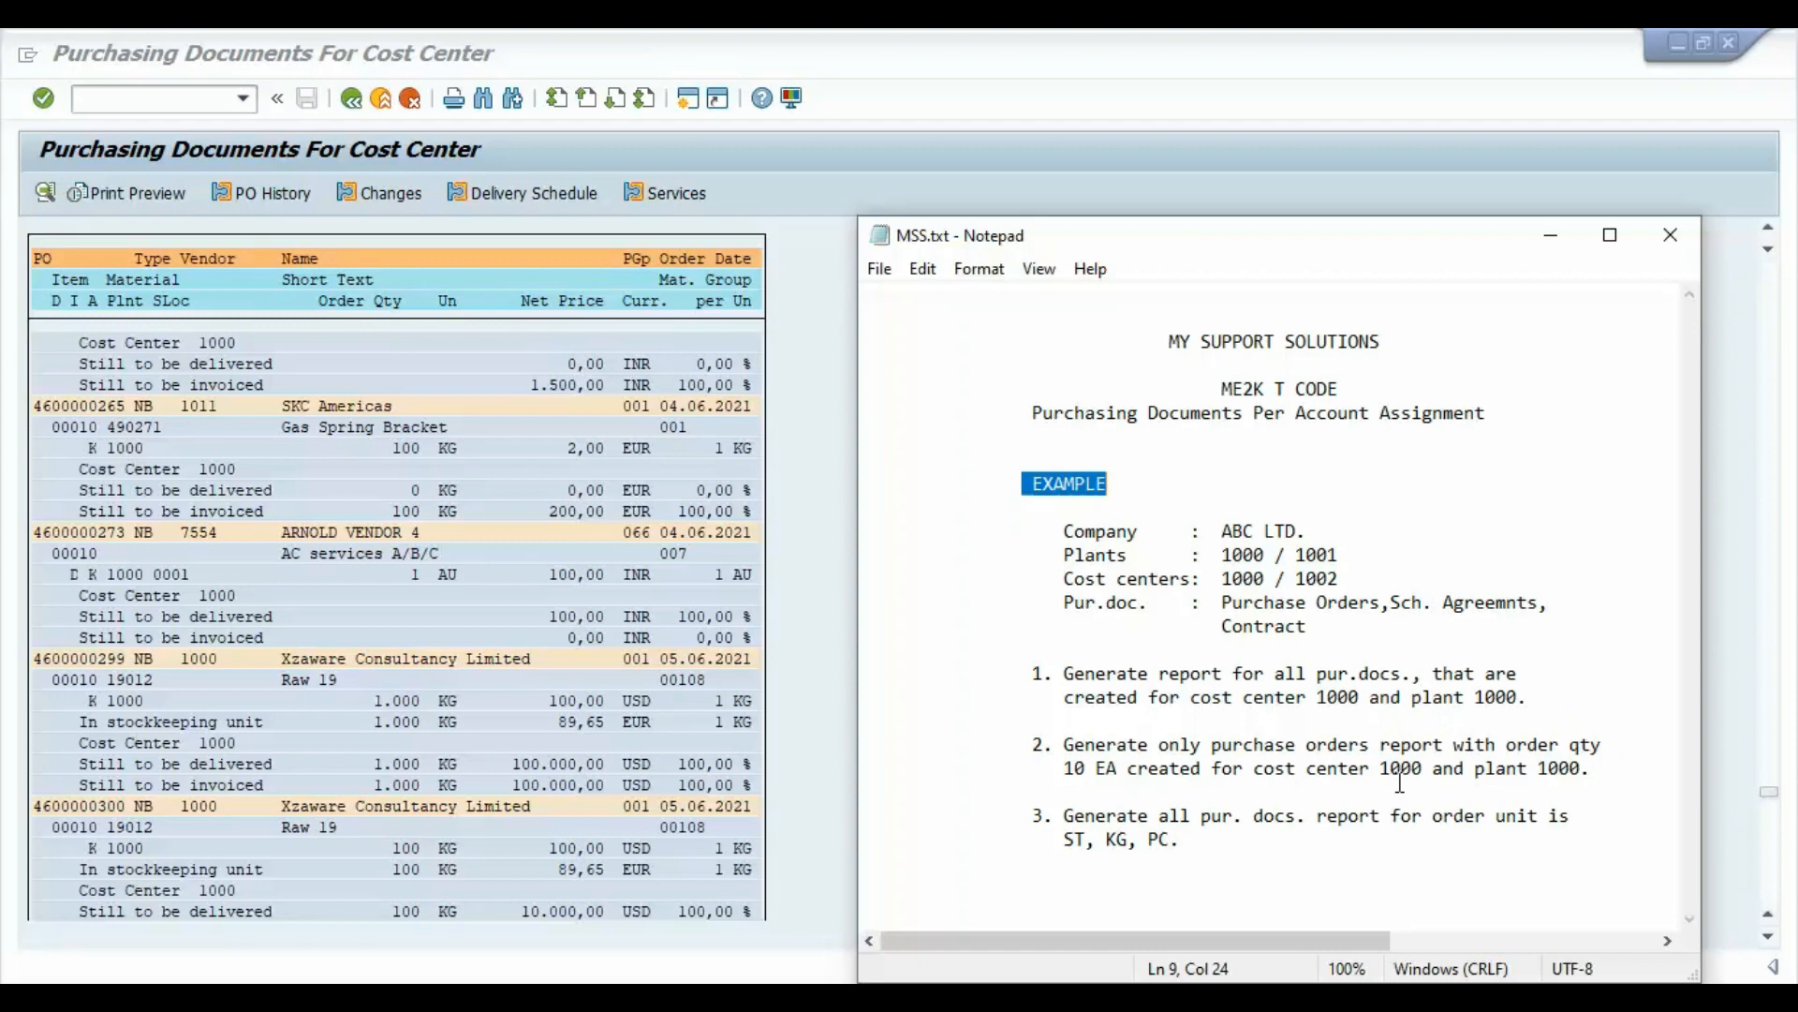
{"action": "left_click", "coordinate": [357, 112]}
{"action": "left_click", "coordinate": [356, 112]}
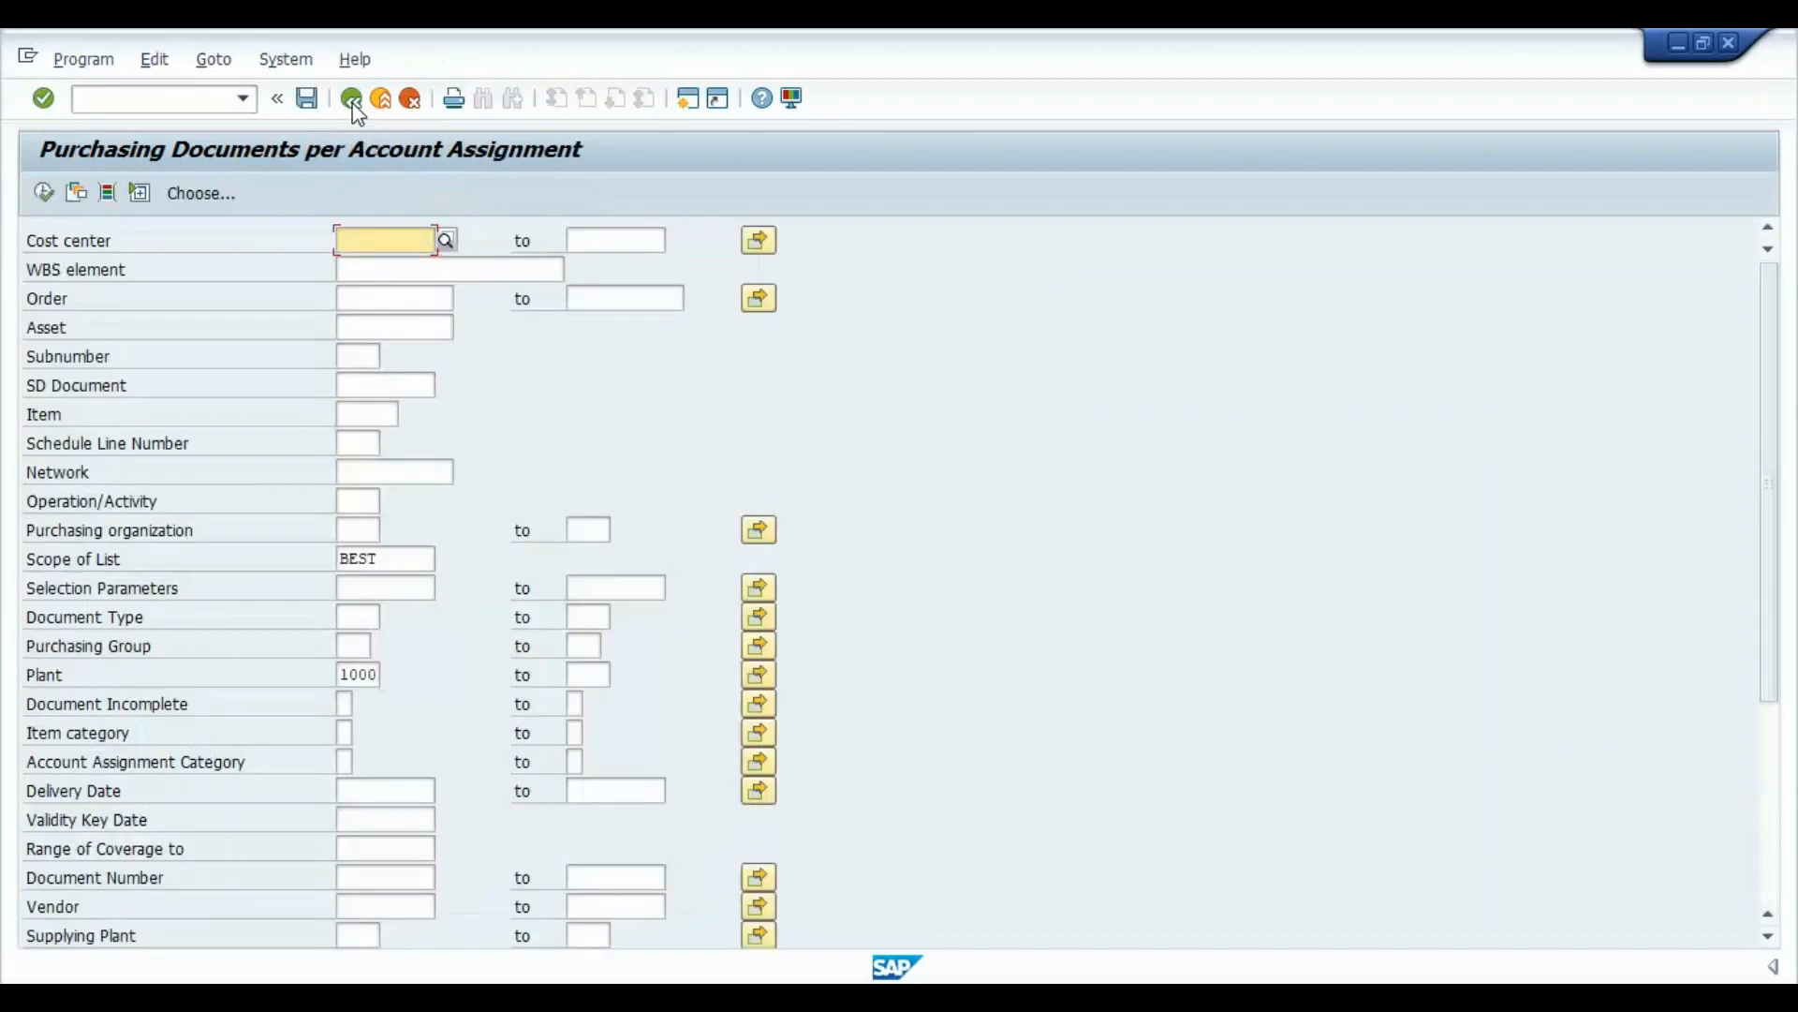
Rerun the report for cost center 1000 and go back to the selection screen
{"action": "type", "text": "1000"}
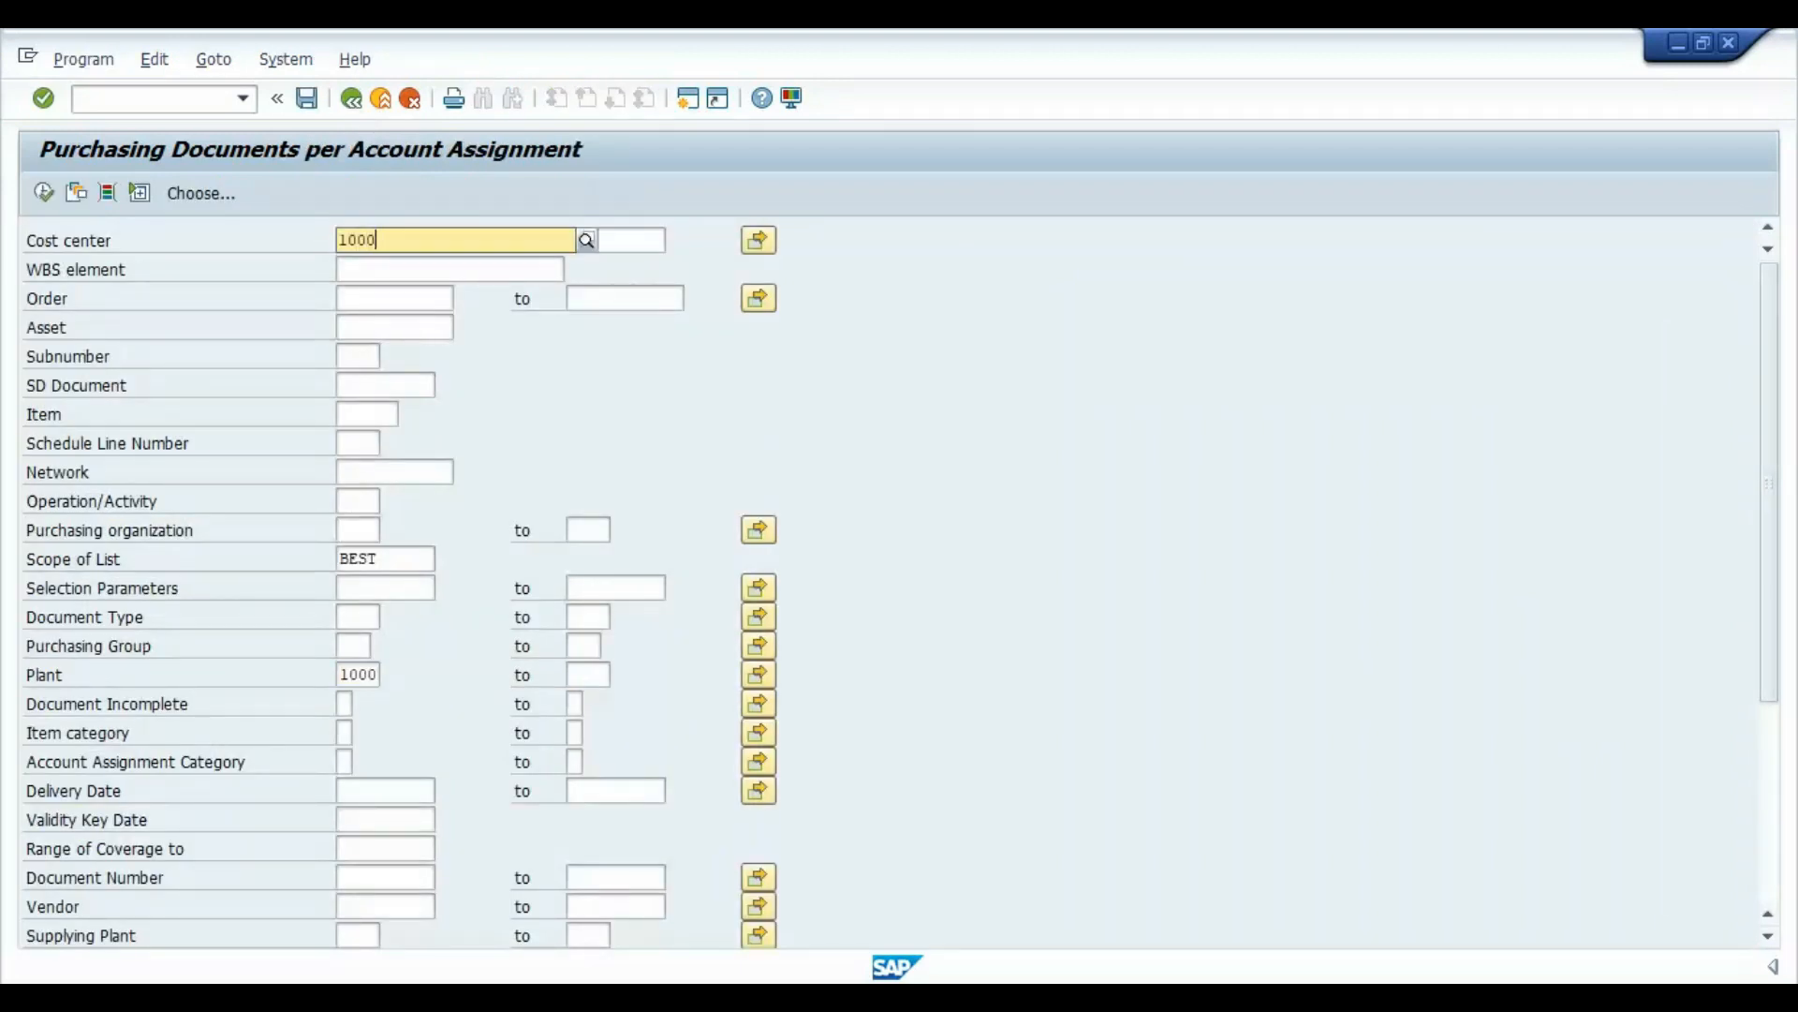
{"action": "key", "text": "F8"}
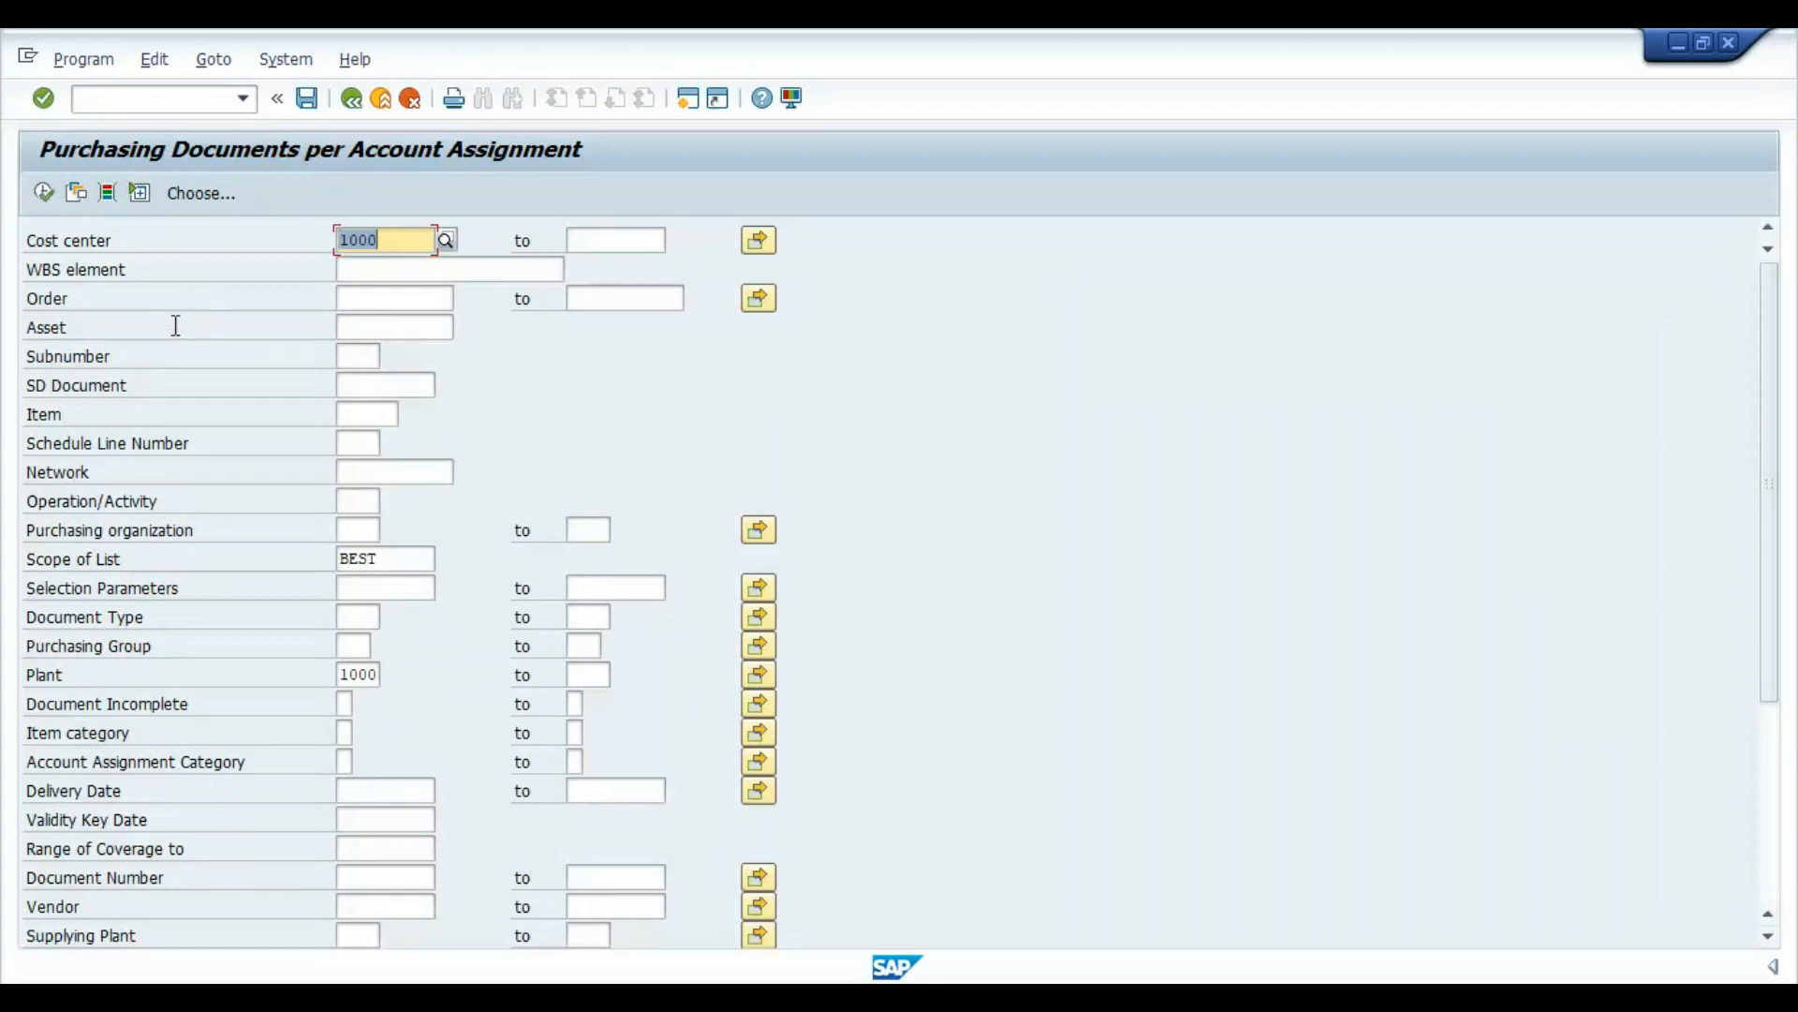
{"action": "left_click", "coordinate": [43, 191]}
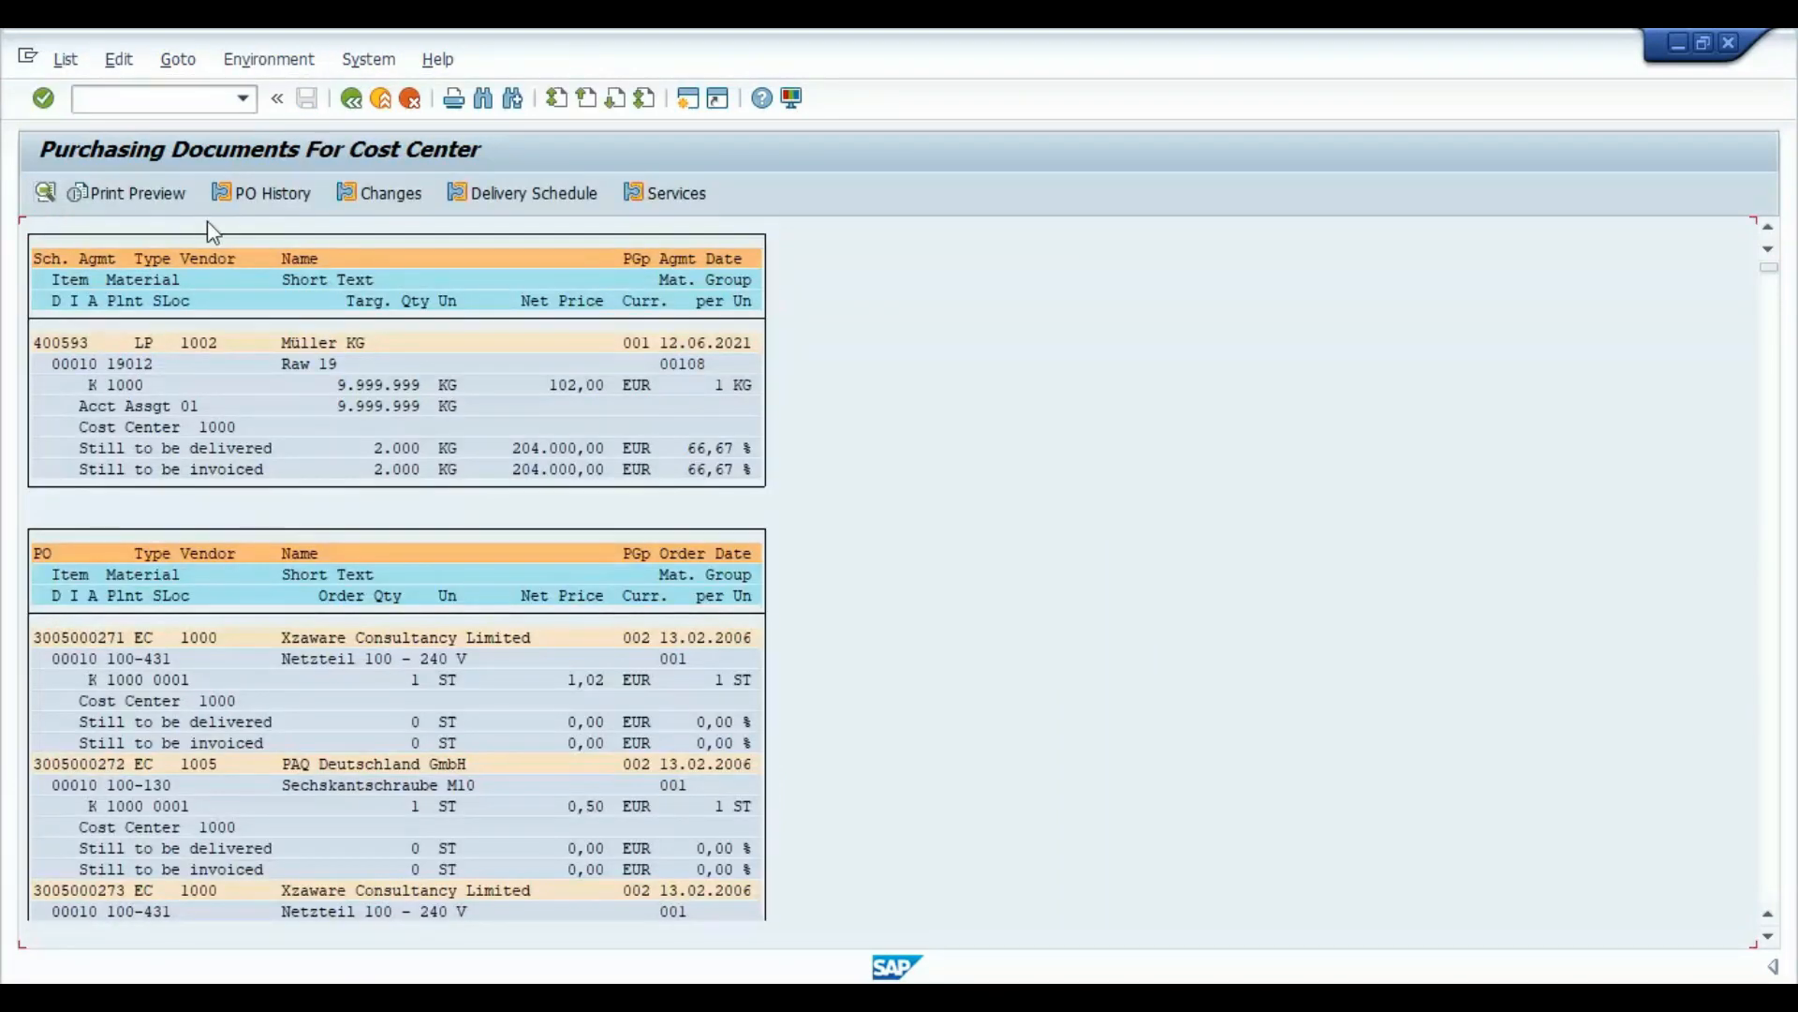
{"action": "left_click", "coordinate": [351, 99]}
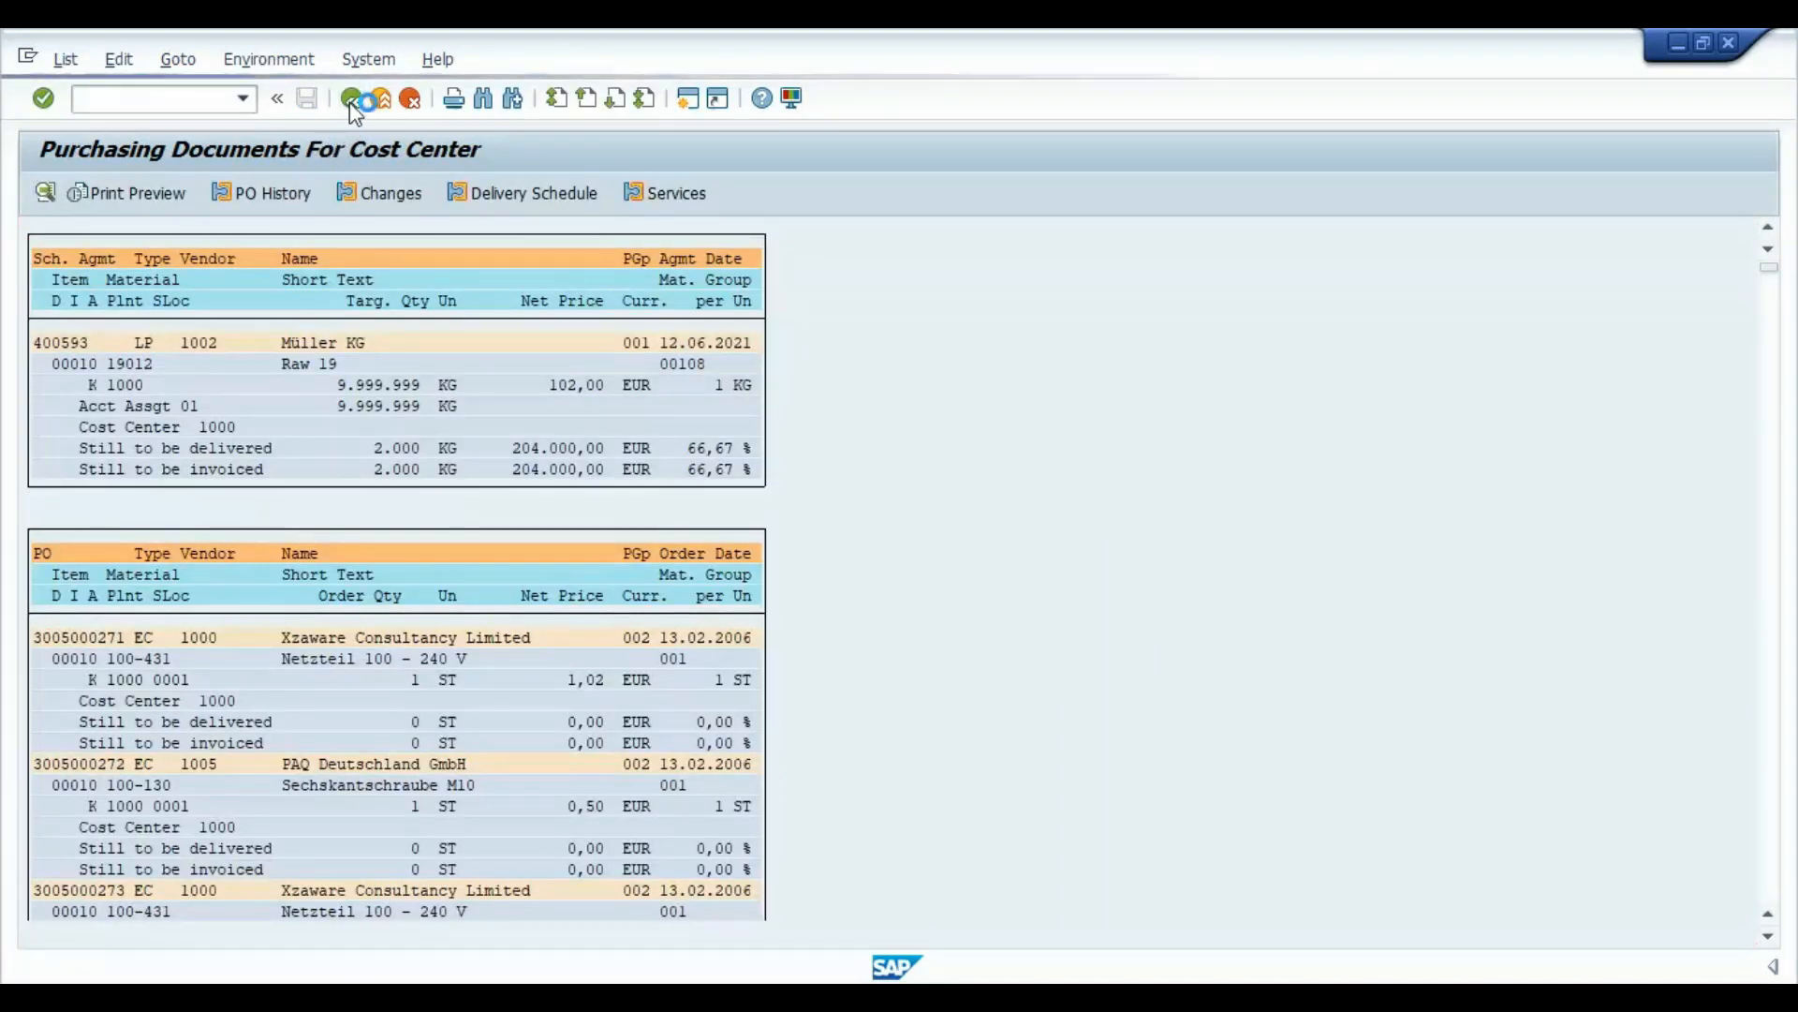
Set the cost center to 1000 and open the dynamic selections for additional filter fields
{"action": "type", "text": "1000"}
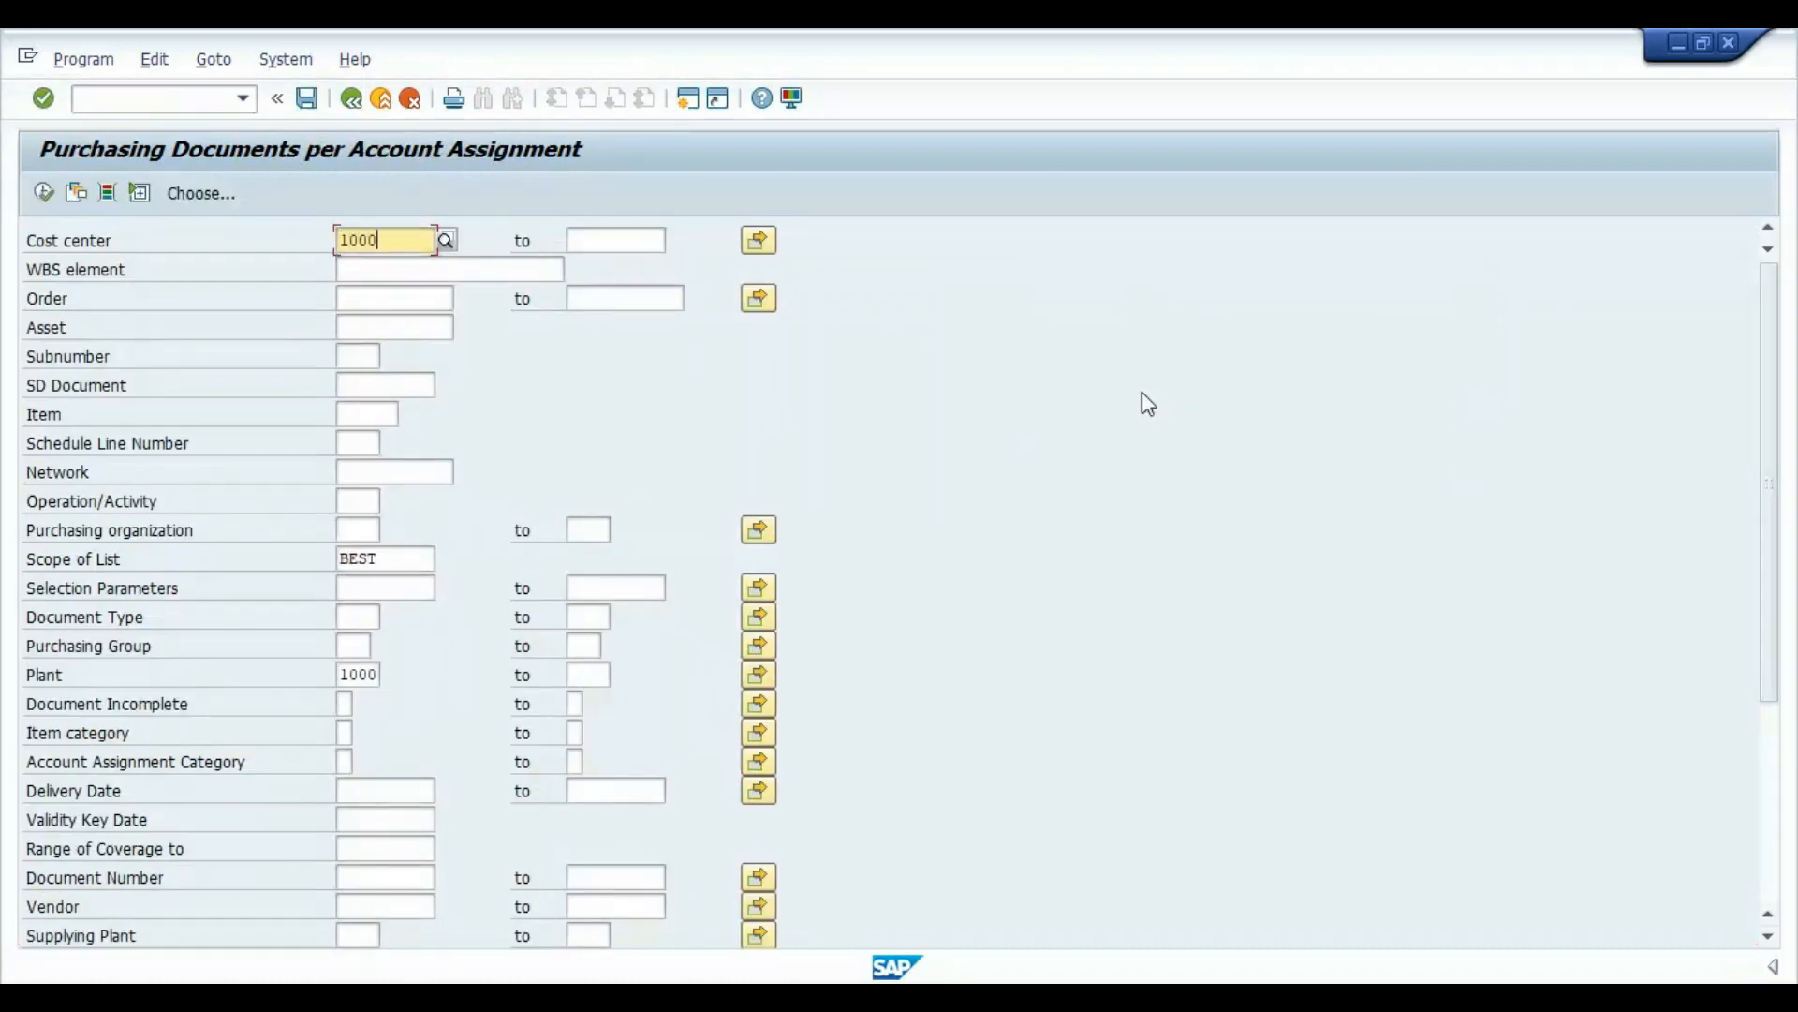
{"action": "key", "text": "Tab"}
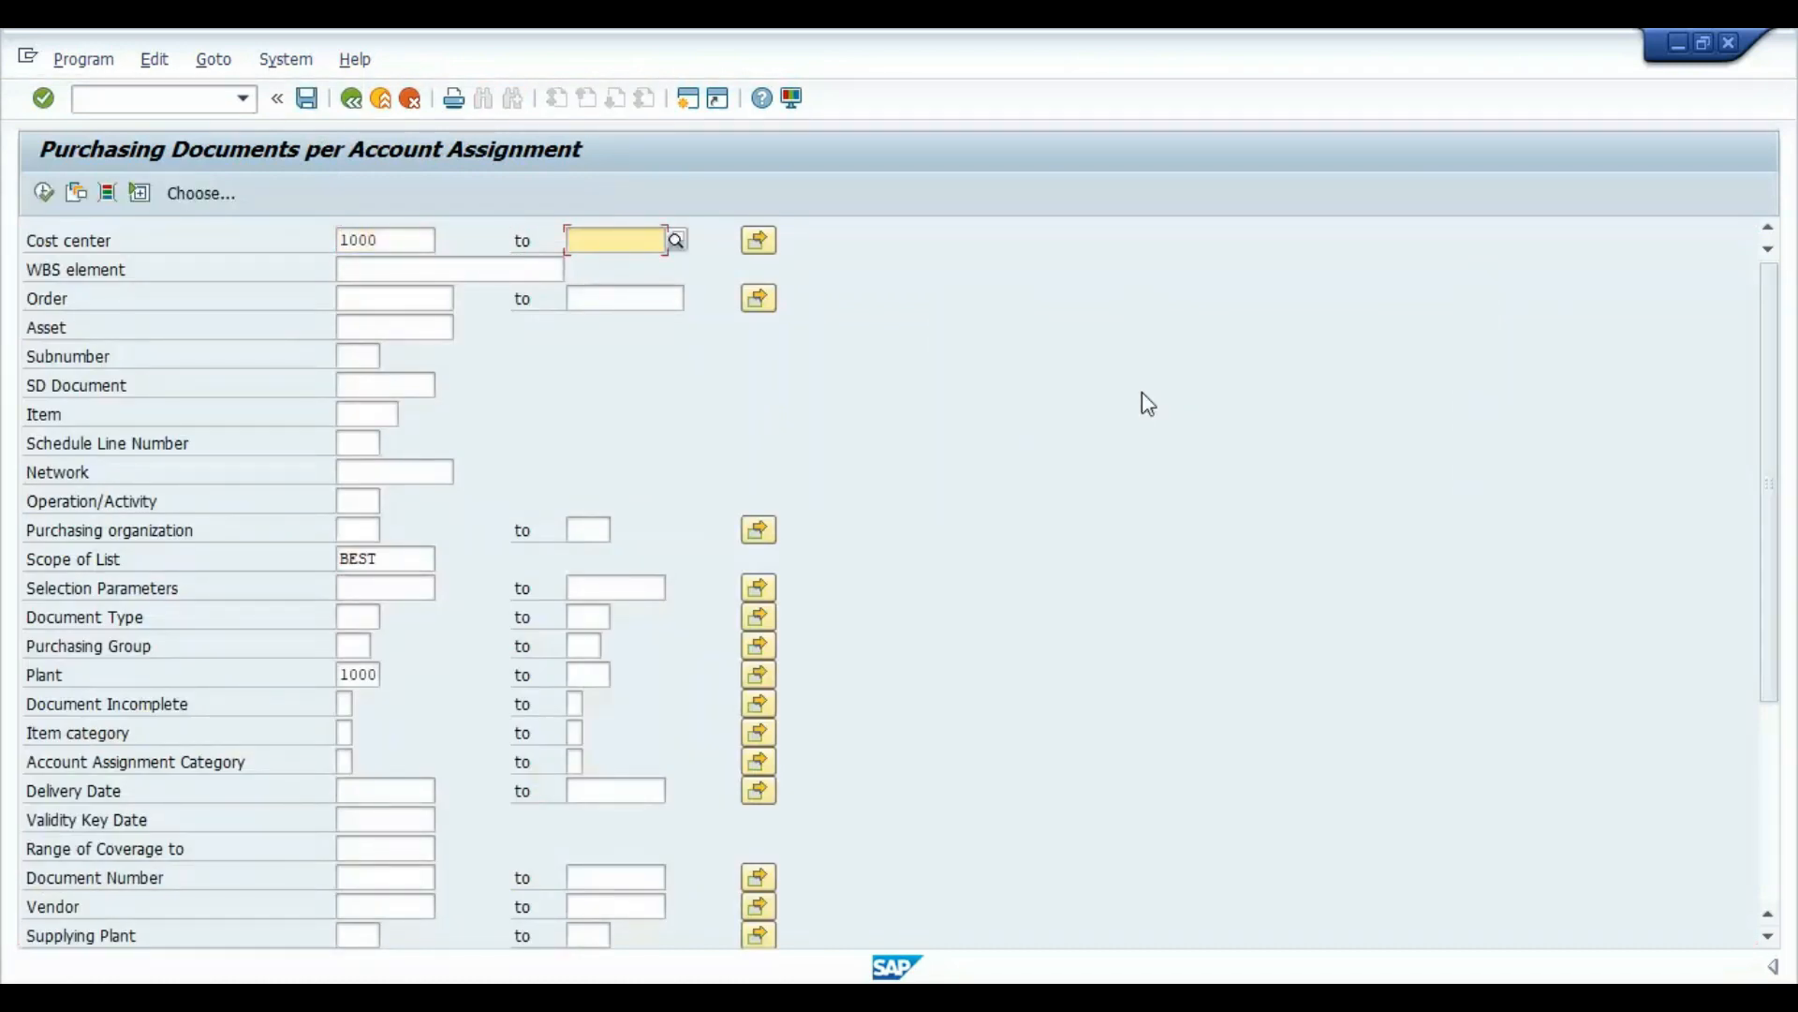
{"action": "key", "text": "alt+Tab"}
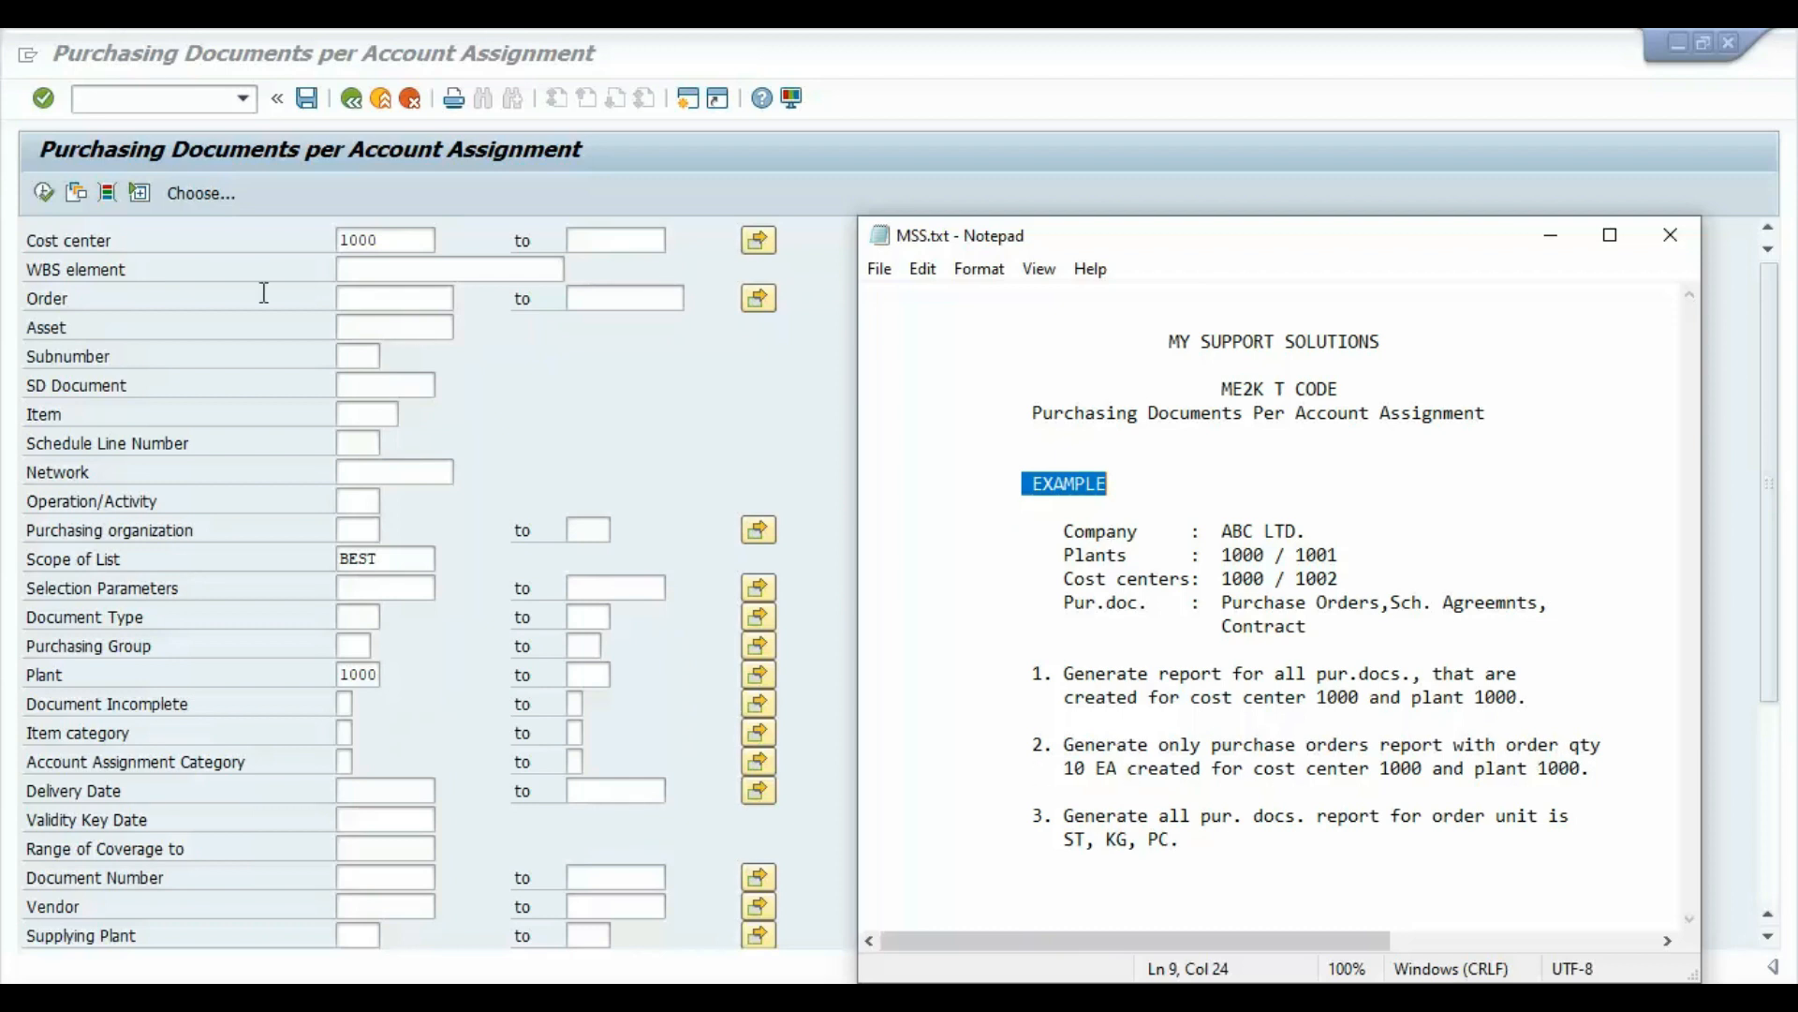
{"action": "left_click", "coordinate": [107, 195]}
{"action": "left_click", "coordinate": [107, 194]}
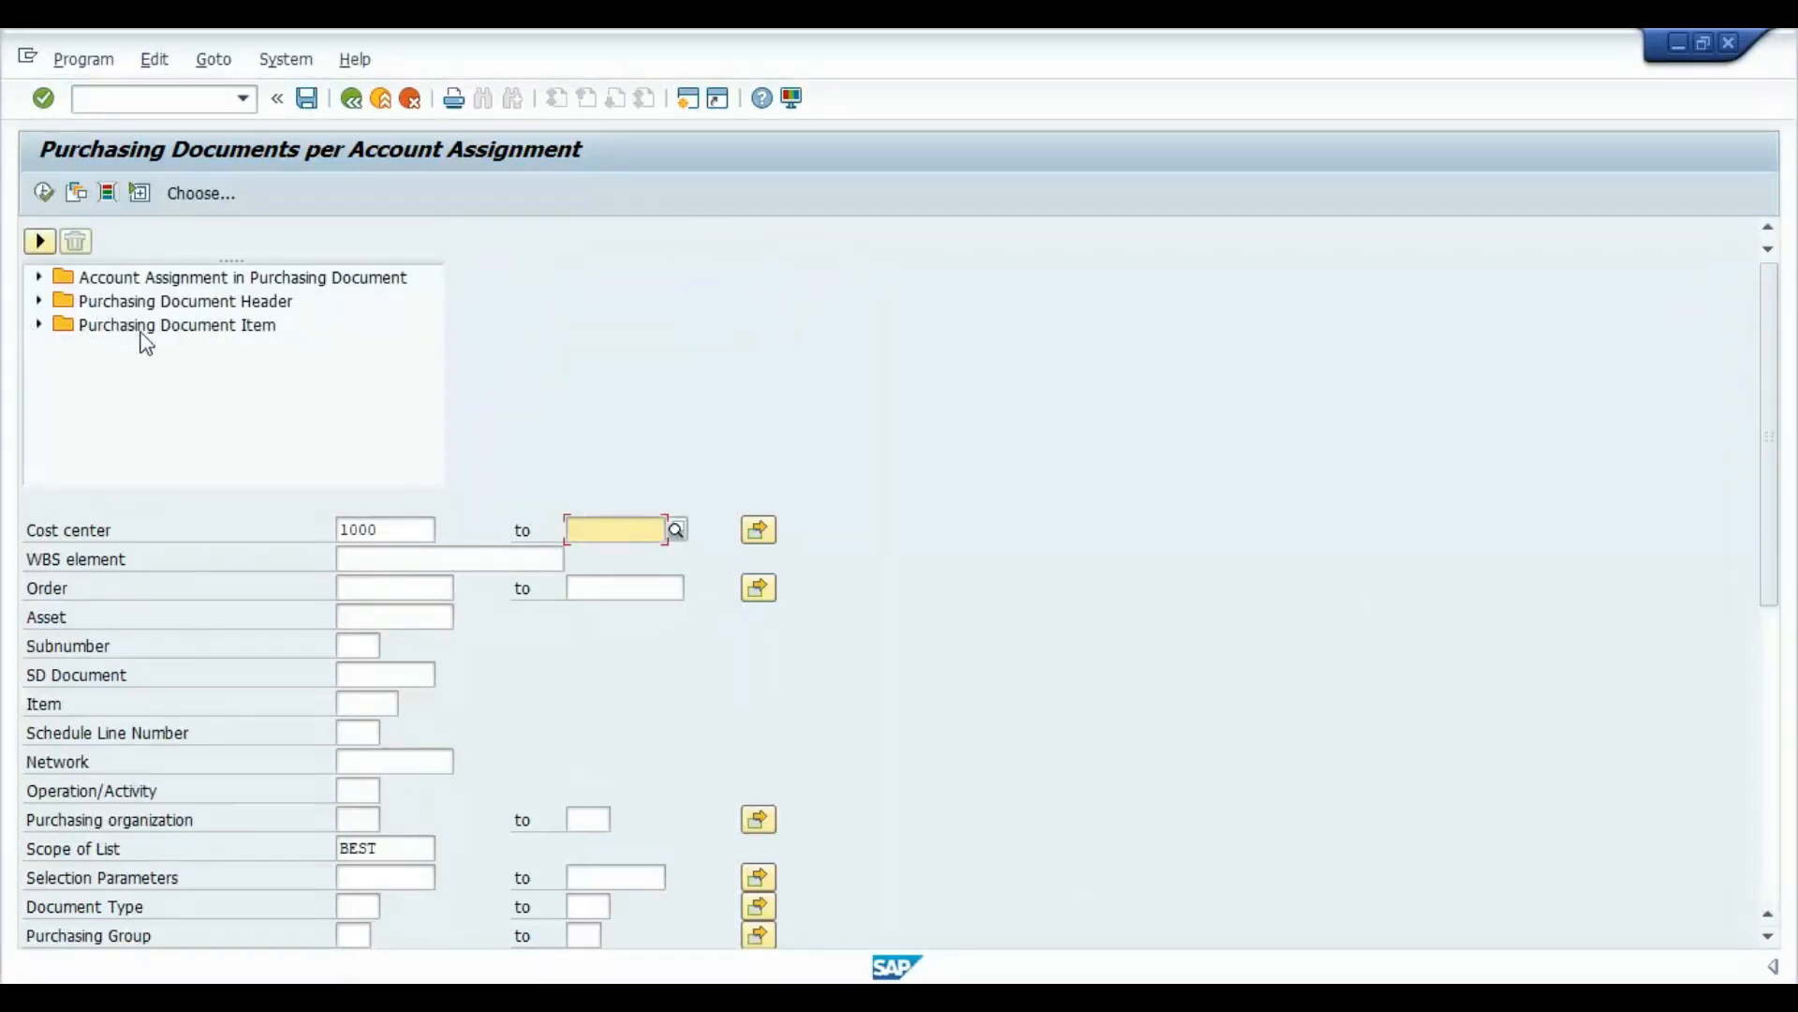
Add Order Quantity and Order Unit from the Purchasing Document Item fields to the dynamic selections
{"action": "left_click", "coordinate": [39, 326]}
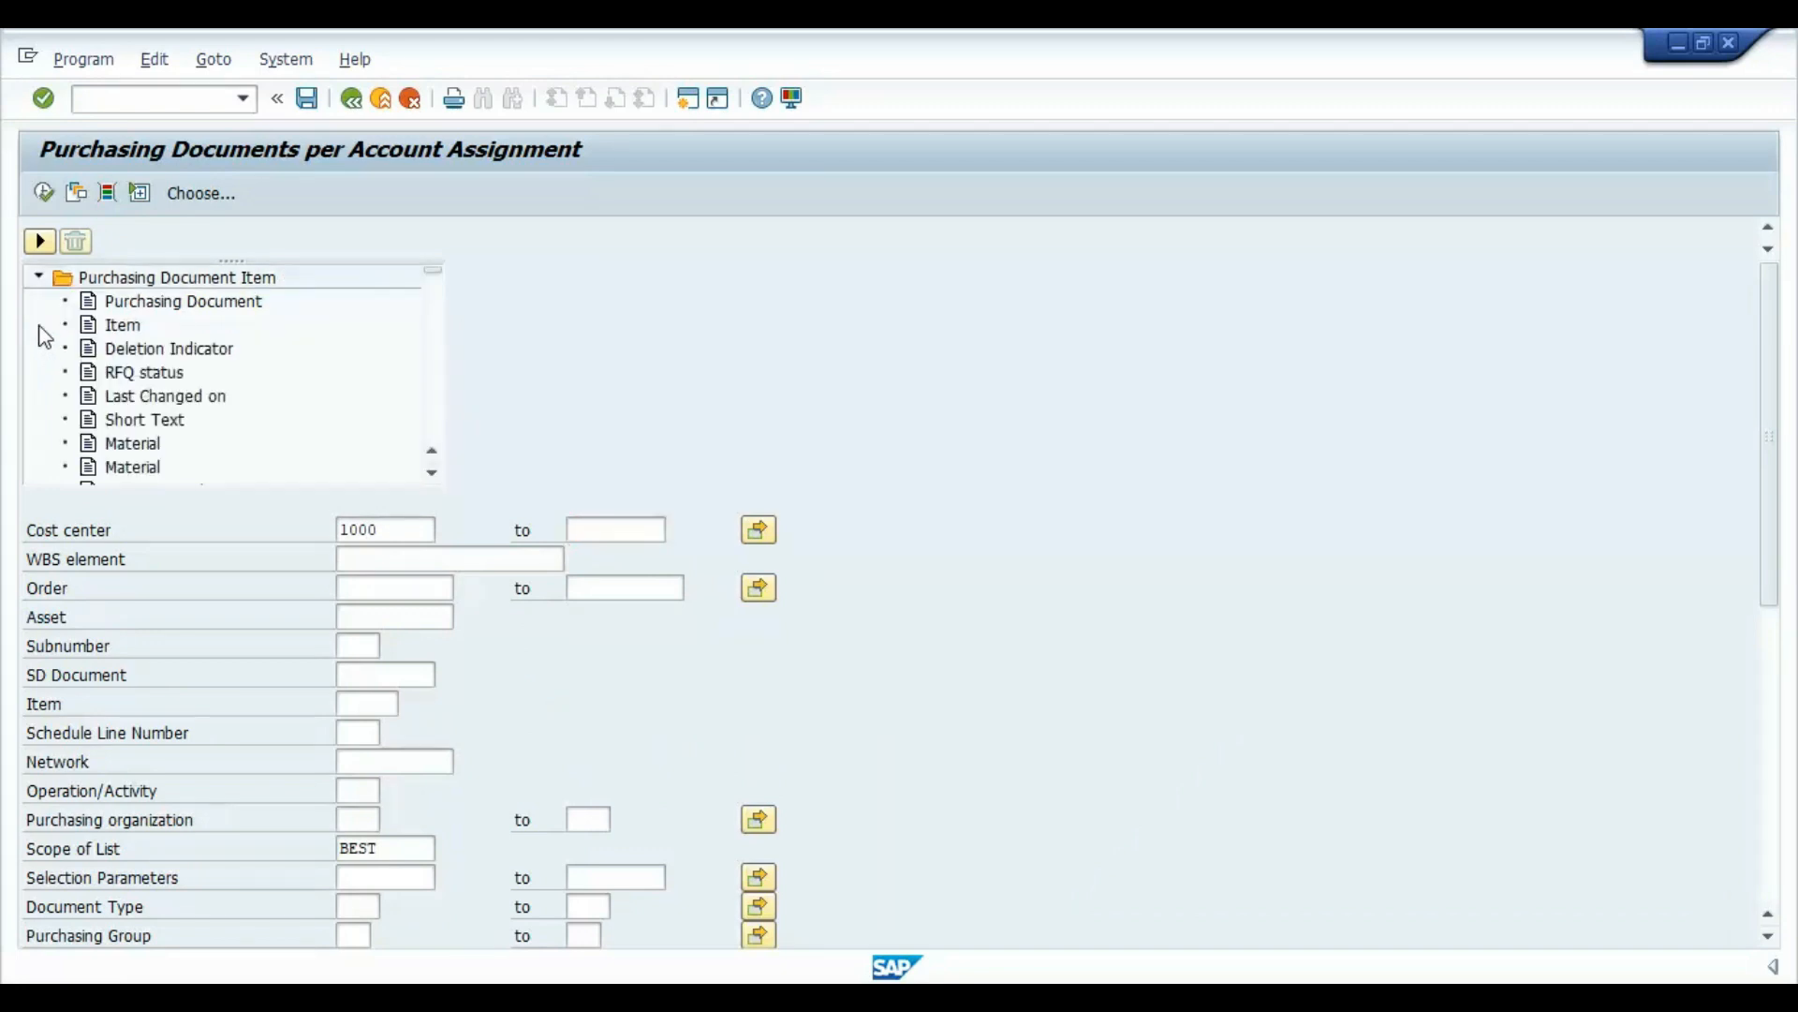
{"action": "left_click", "coordinate": [433, 476]}
{"action": "left_click", "coordinate": [434, 478]}
{"action": "left_click", "coordinate": [434, 478]}
{"action": "left_click", "coordinate": [435, 478]}
{"action": "left_click", "coordinate": [434, 477]}
{"action": "left_click", "coordinate": [435, 478]}
{"action": "left_click", "coordinate": [435, 478]}
{"action": "left_click", "coordinate": [434, 478]}
{"action": "left_click", "coordinate": [434, 478]}
{"action": "left_click", "coordinate": [435, 478]}
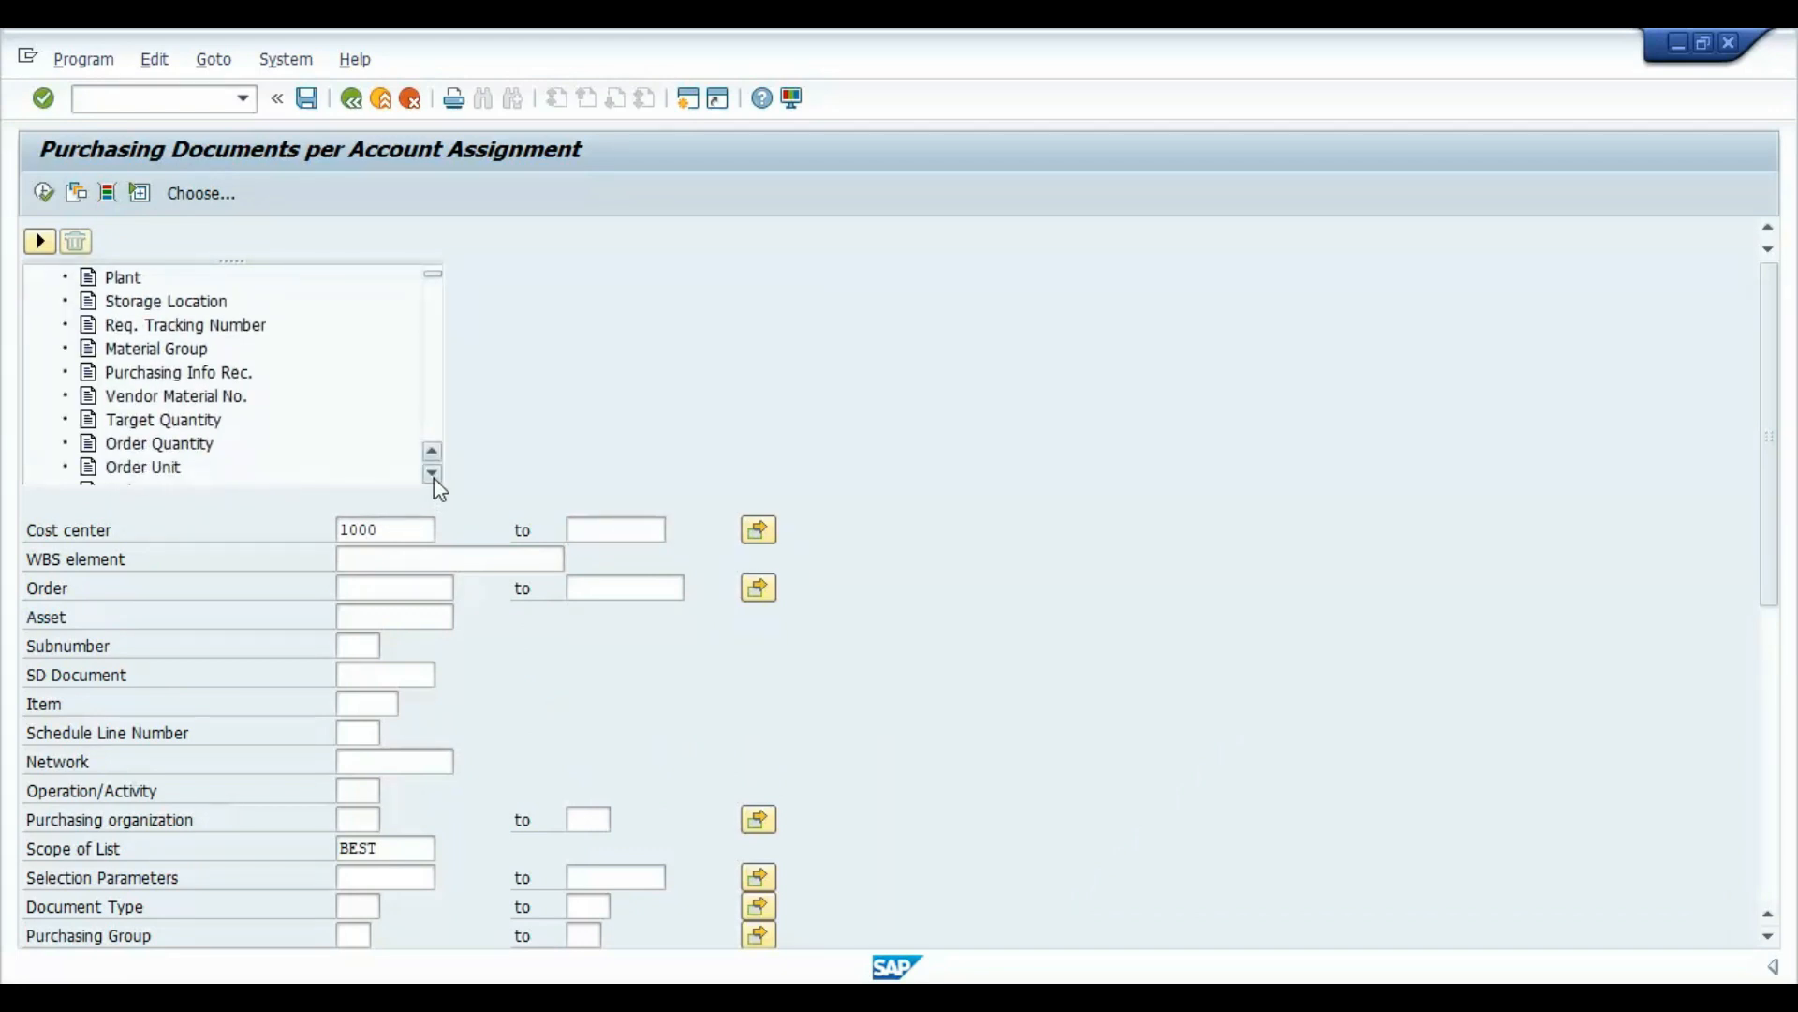
{"action": "left_click", "coordinate": [435, 477]}
{"action": "left_click", "coordinate": [435, 478]}
{"action": "left_click", "coordinate": [159, 398]}
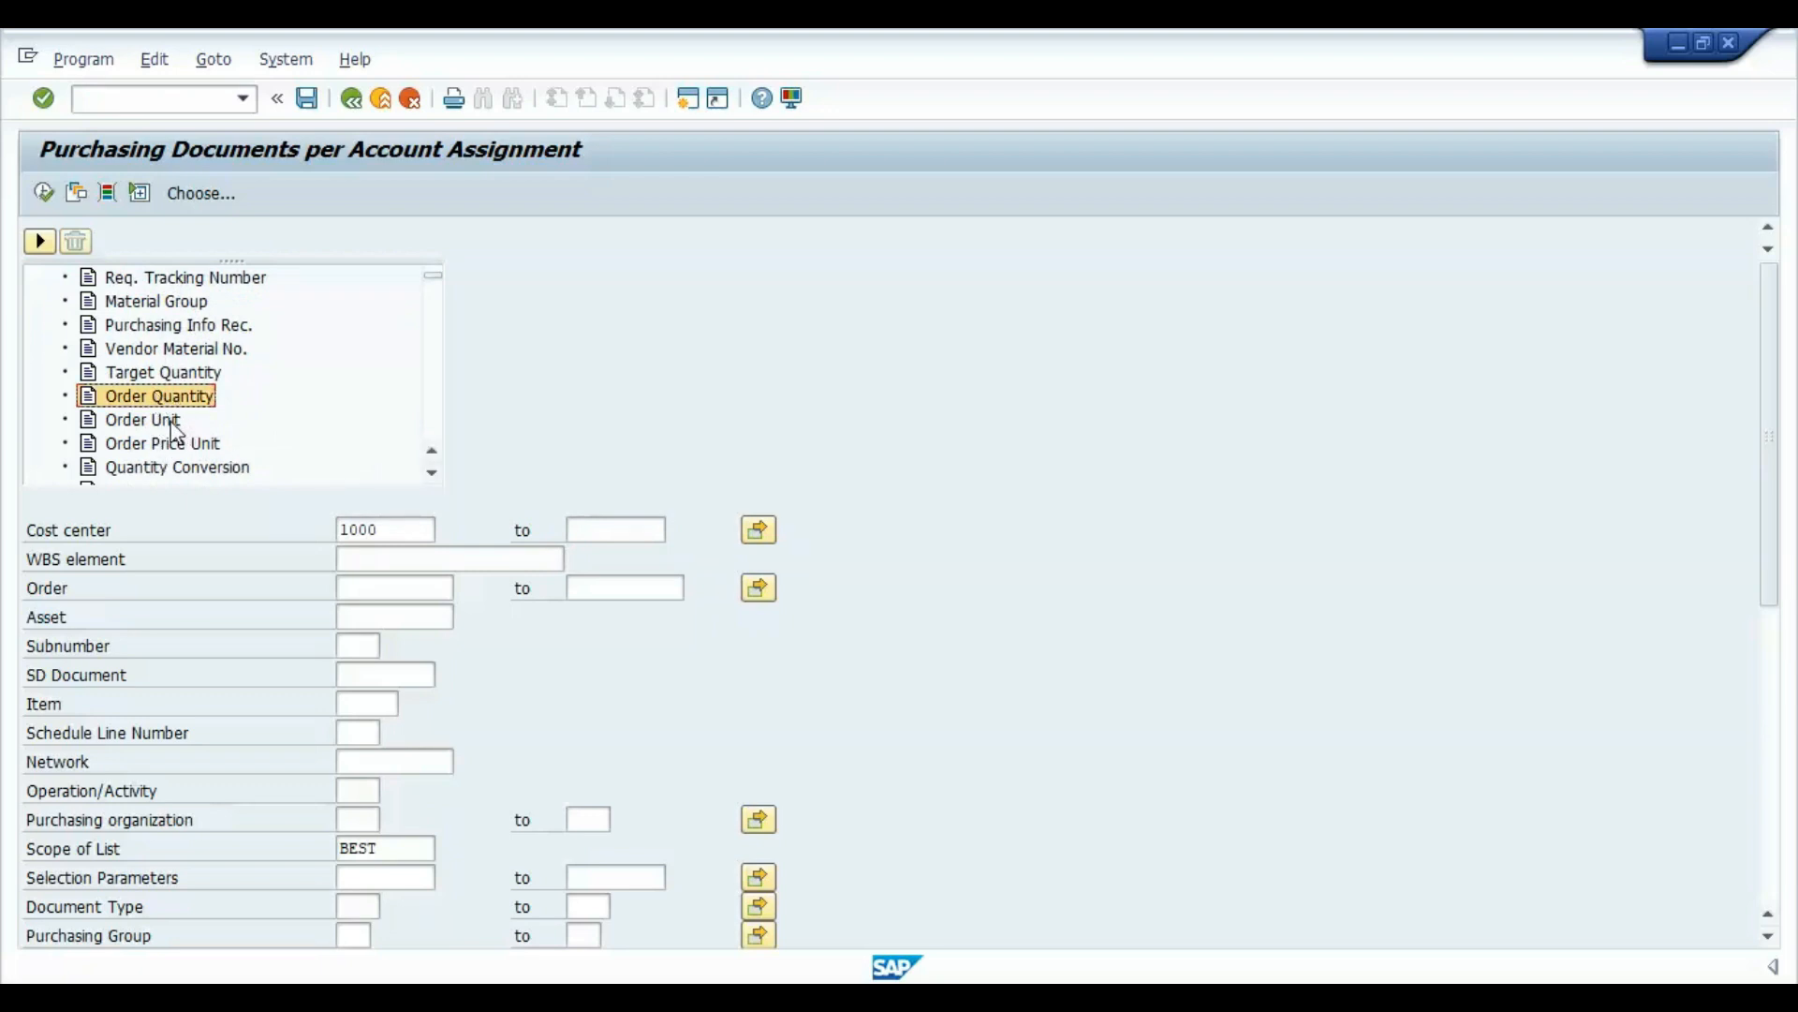
{"action": "left_click", "coordinate": [175, 423], "text": "ctrl"}
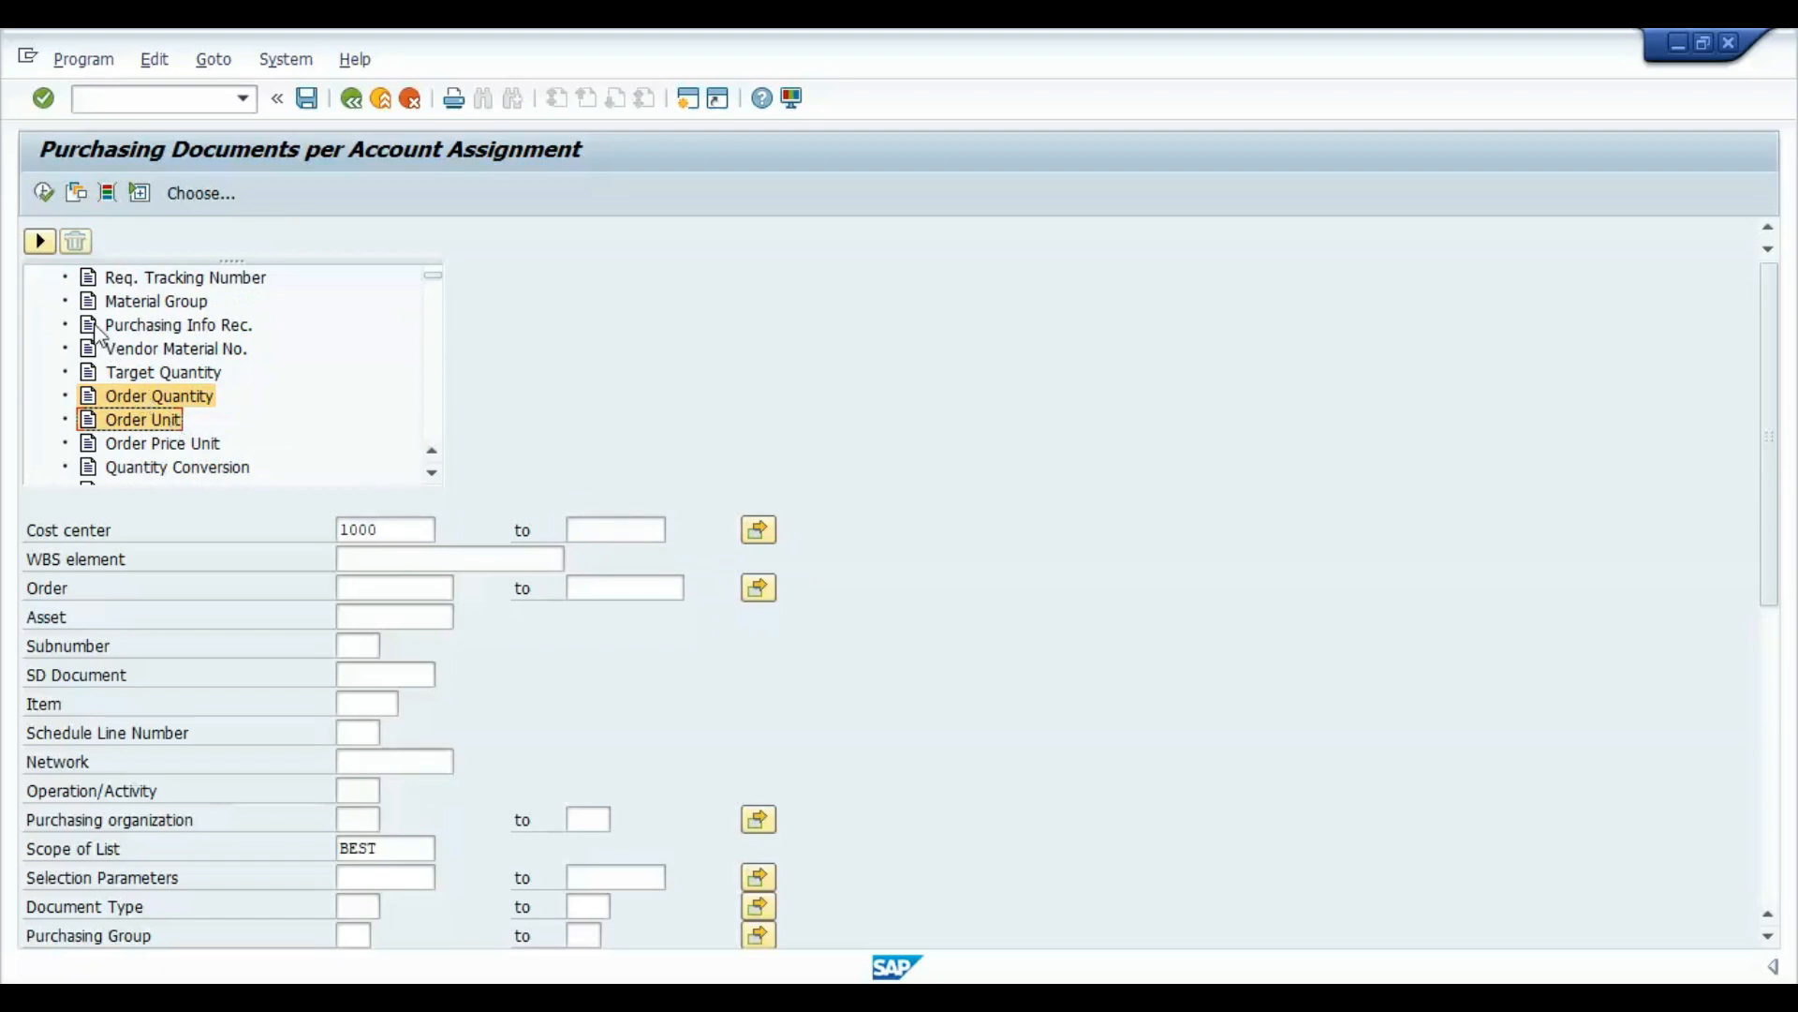
{"action": "left_click", "coordinate": [39, 242]}
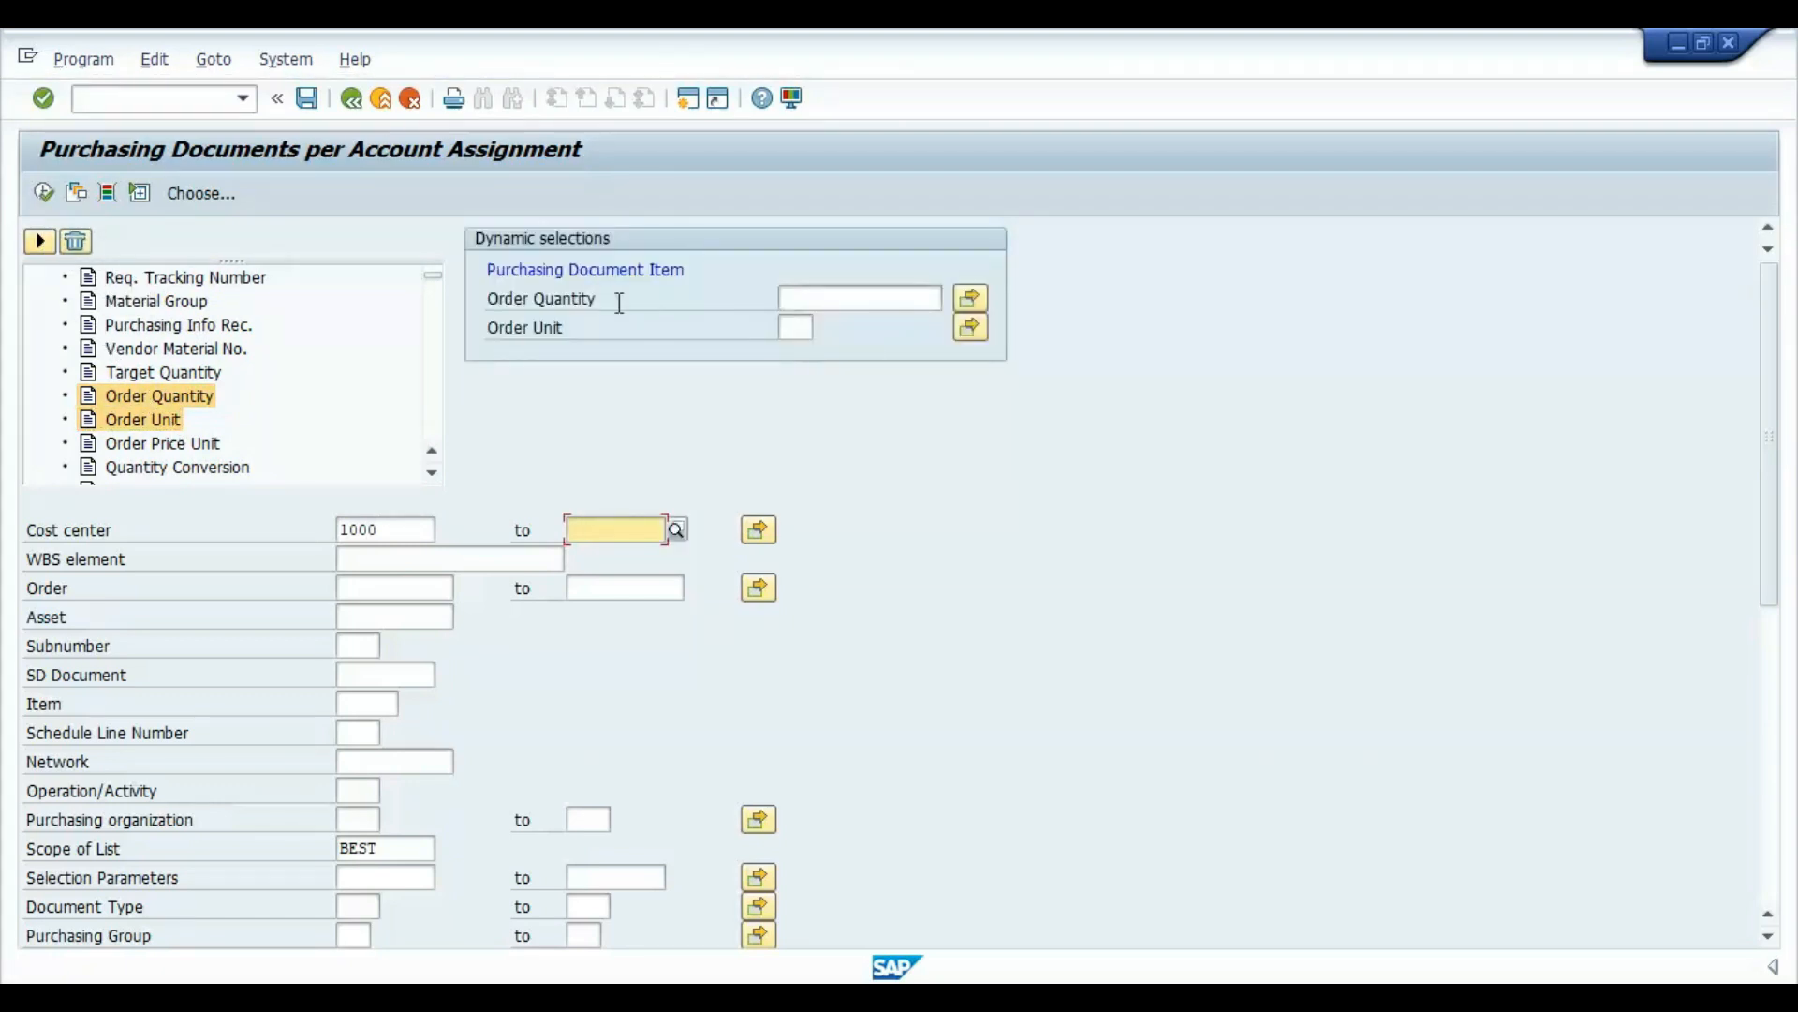
Filter the purchasing document items by order quantity 10 and order unit EA
{"action": "left_click", "coordinate": [810, 297]}
{"action": "type", "text": "10"}
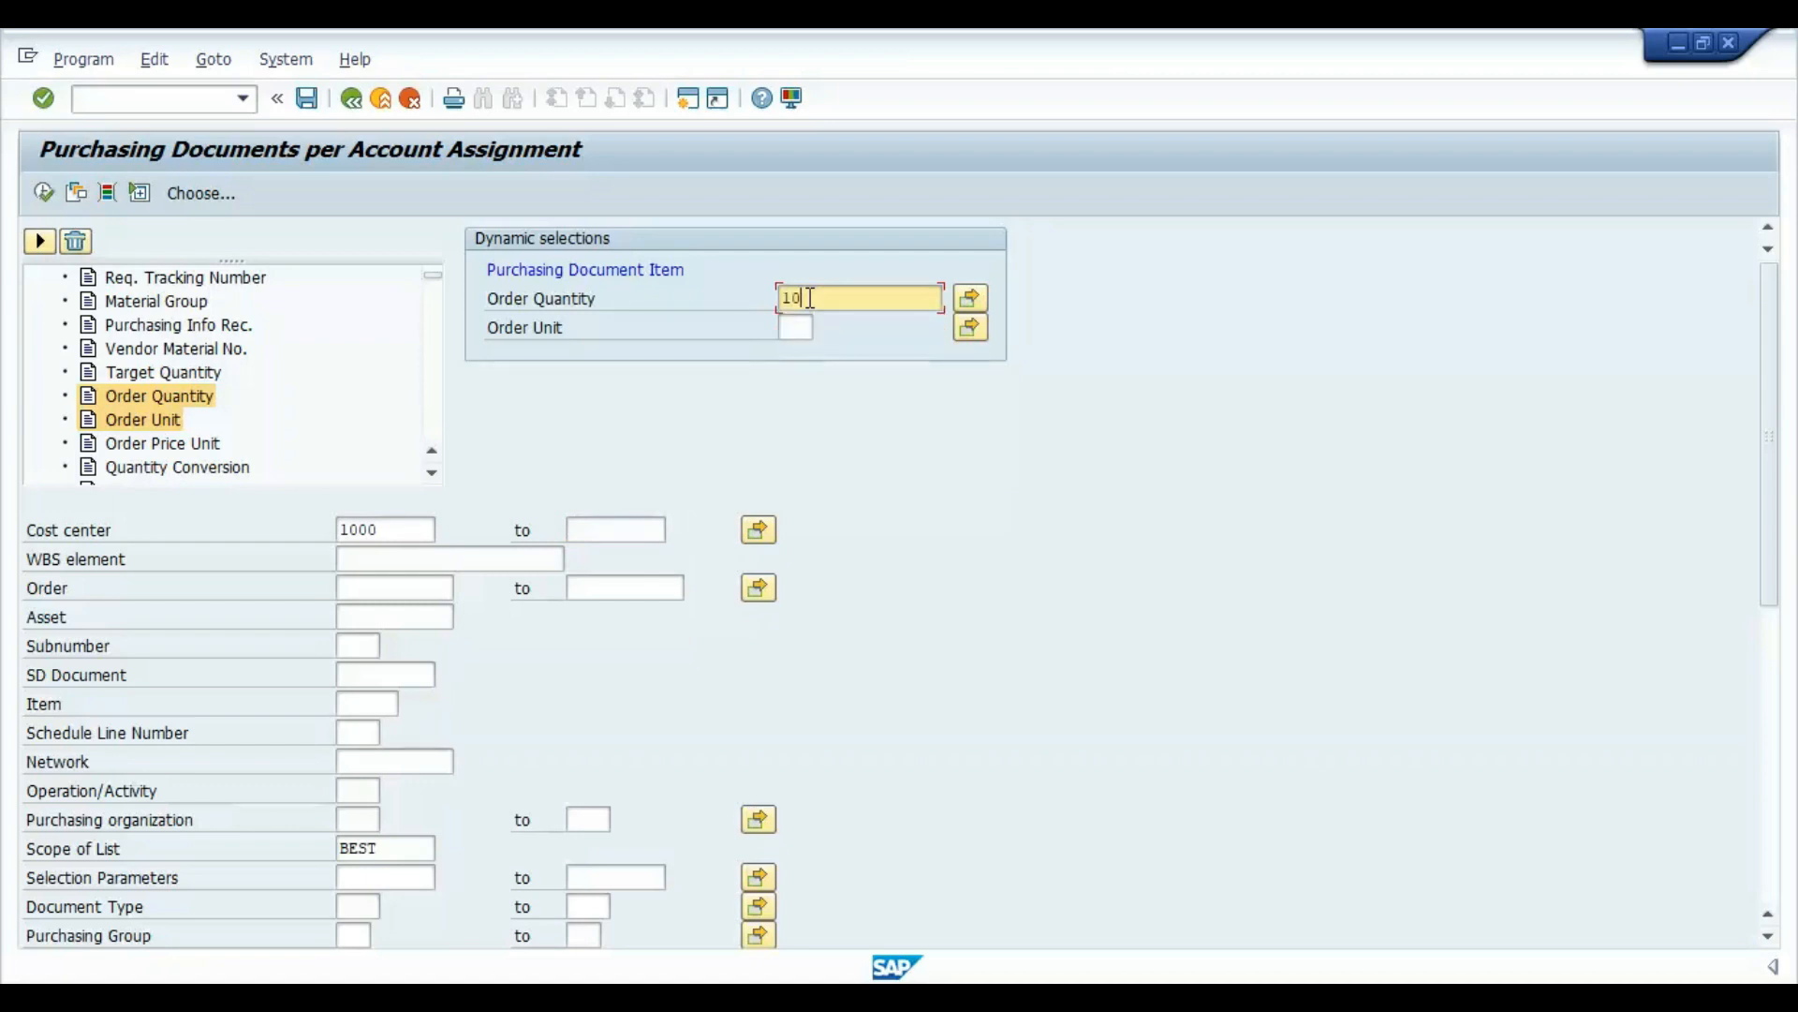
{"action": "key", "text": "Tab"}
{"action": "key", "text": "Tab"}
{"action": "type", "text": "ea"}
Exclude scheduling agreements so only purchase orders are chosen, and run the report
{"action": "left_click", "coordinate": [201, 193]}
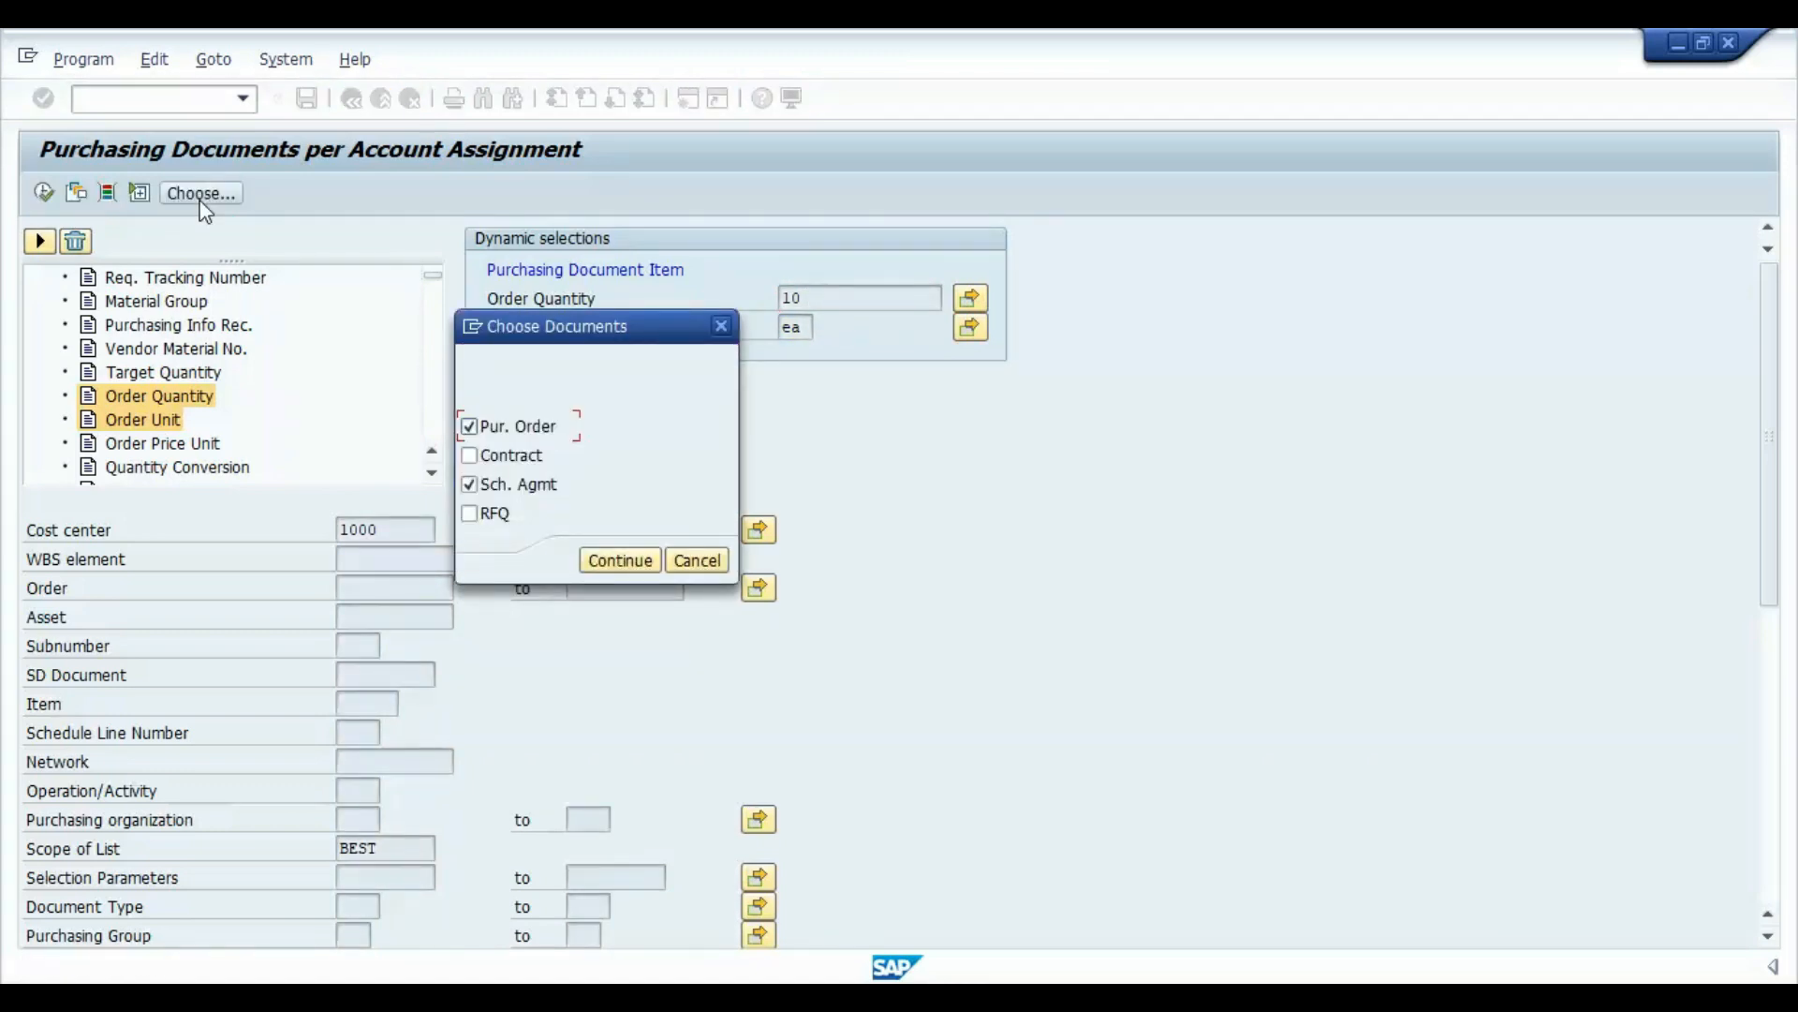
{"action": "left_click", "coordinate": [503, 493]}
{"action": "left_click", "coordinate": [607, 561]}
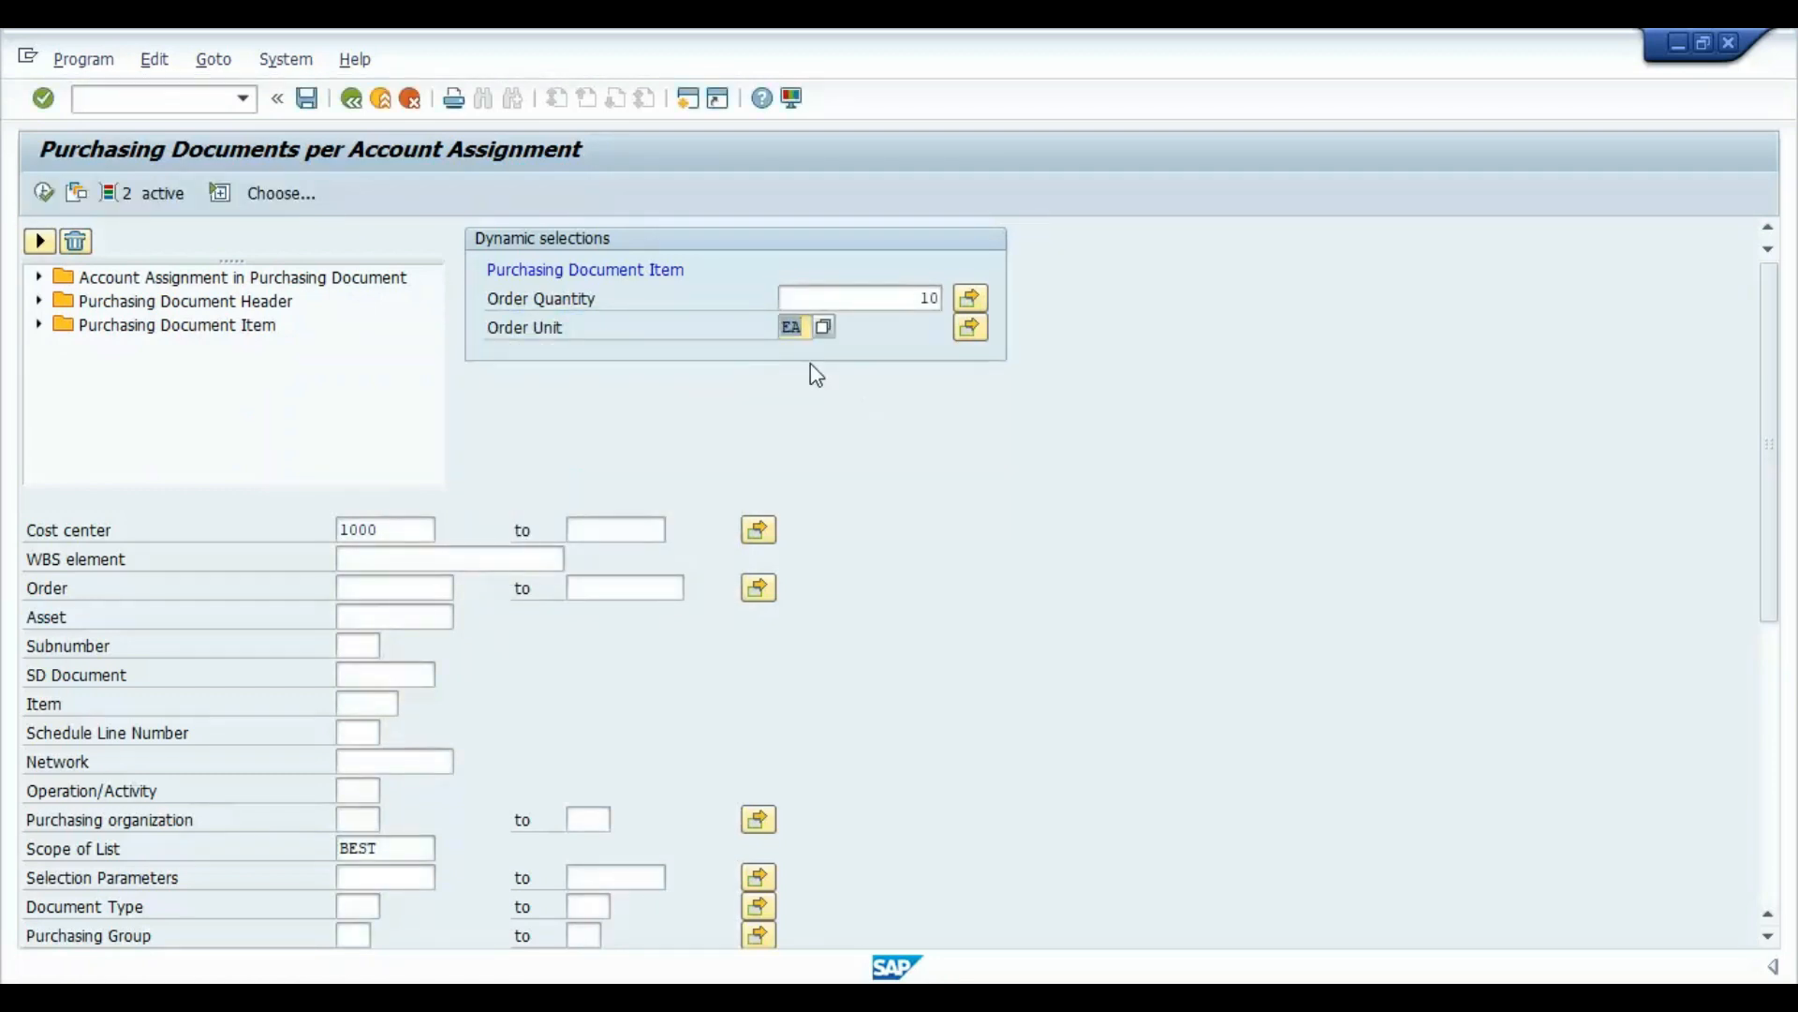
{"action": "left_click", "coordinate": [45, 193]}
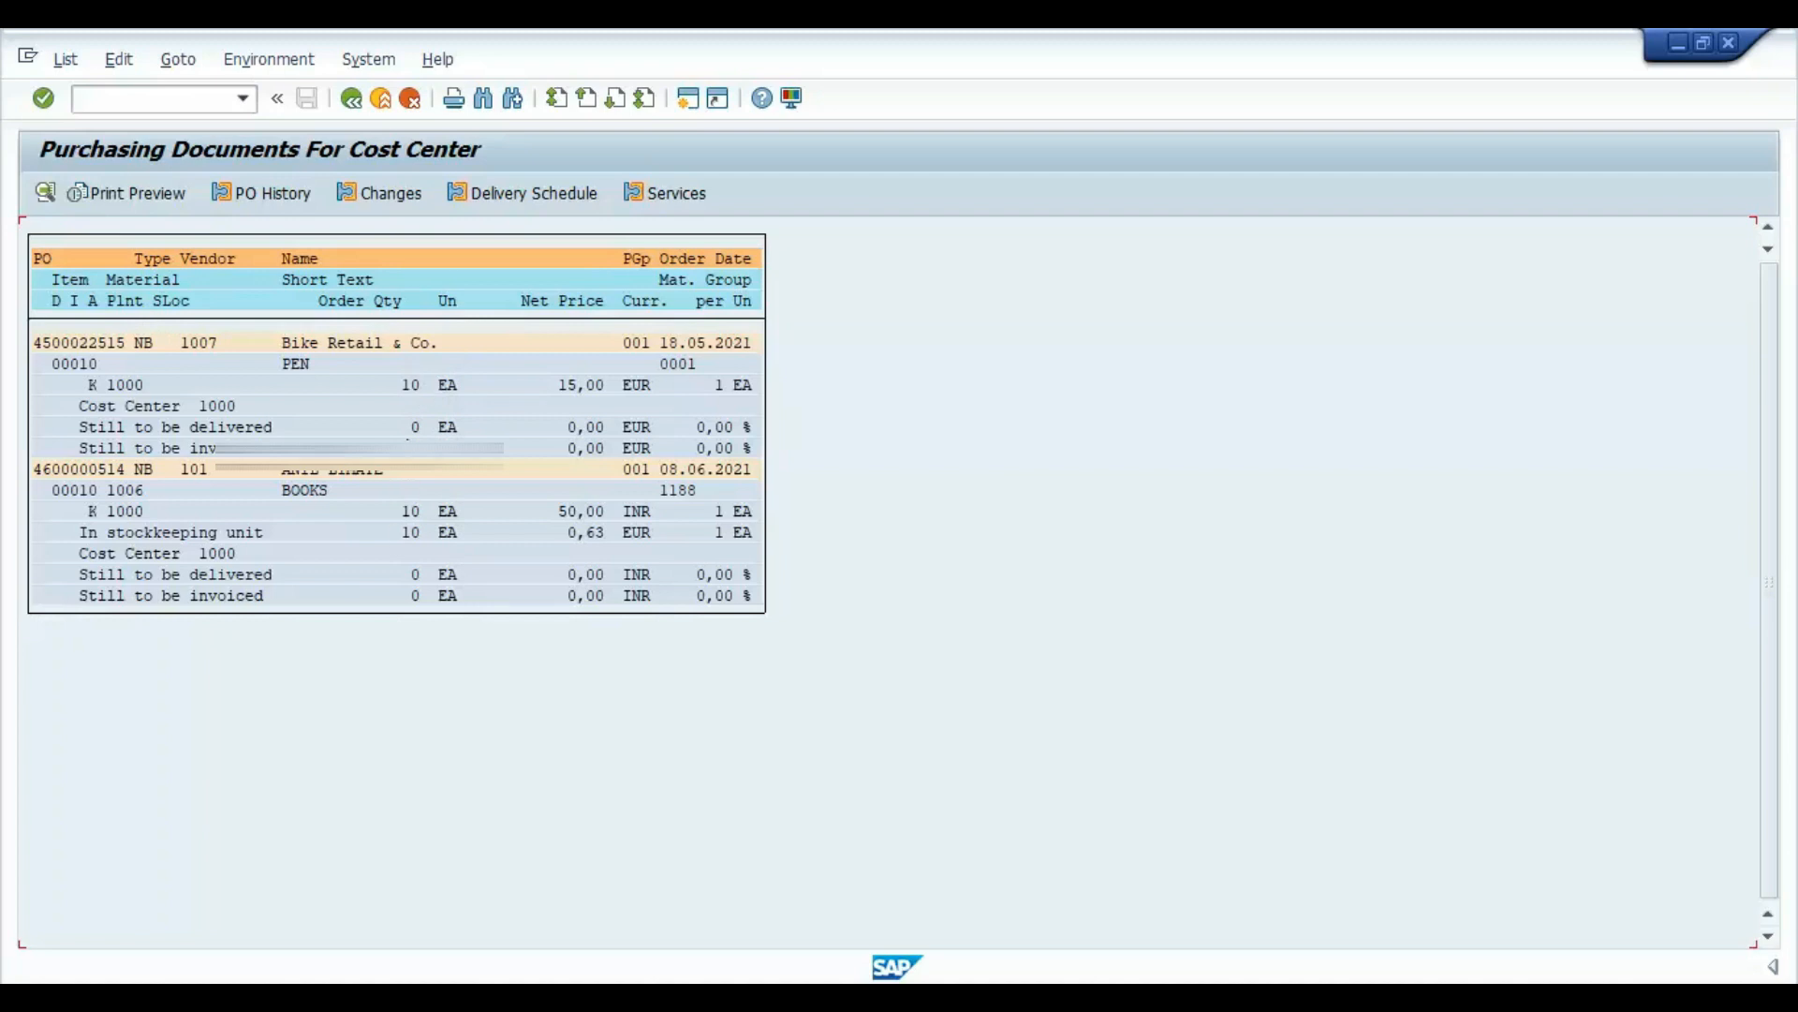
Check the third report requirement in the MSS.txt note and return to the report's selection screen
{"action": "left_click", "coordinate": [1144, 994]}
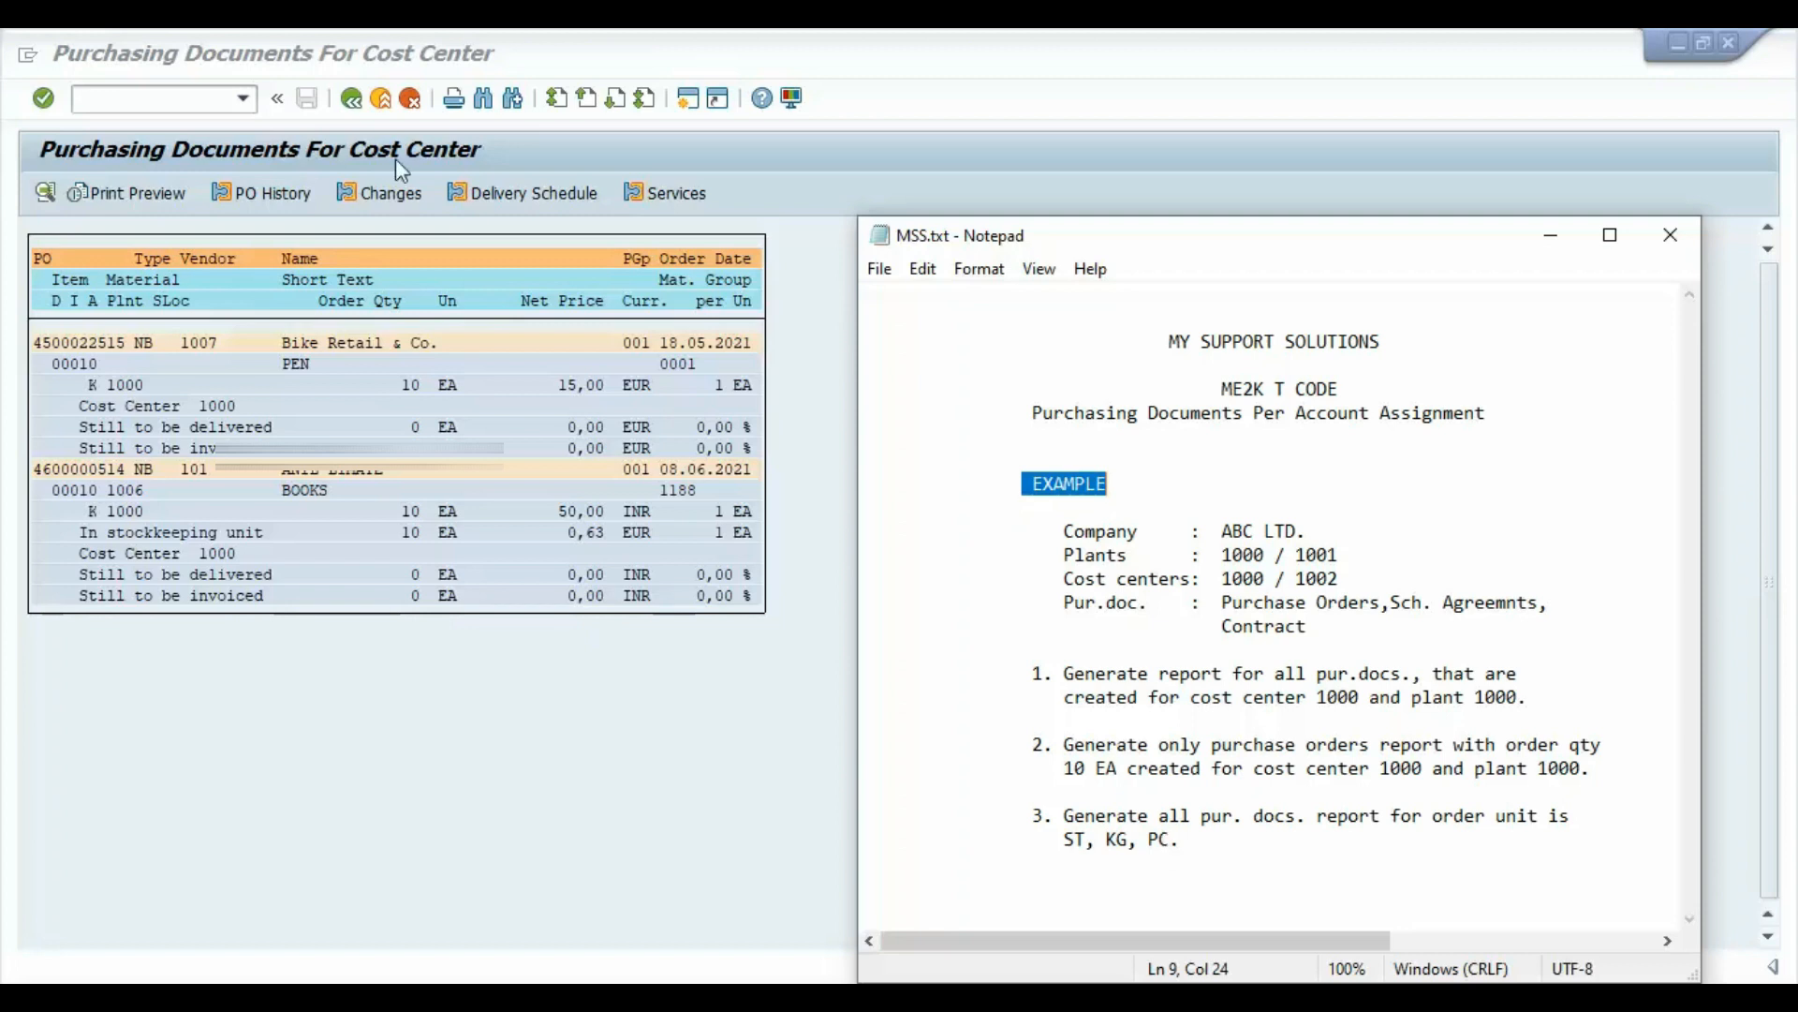
{"action": "left_click", "coordinate": [352, 101]}
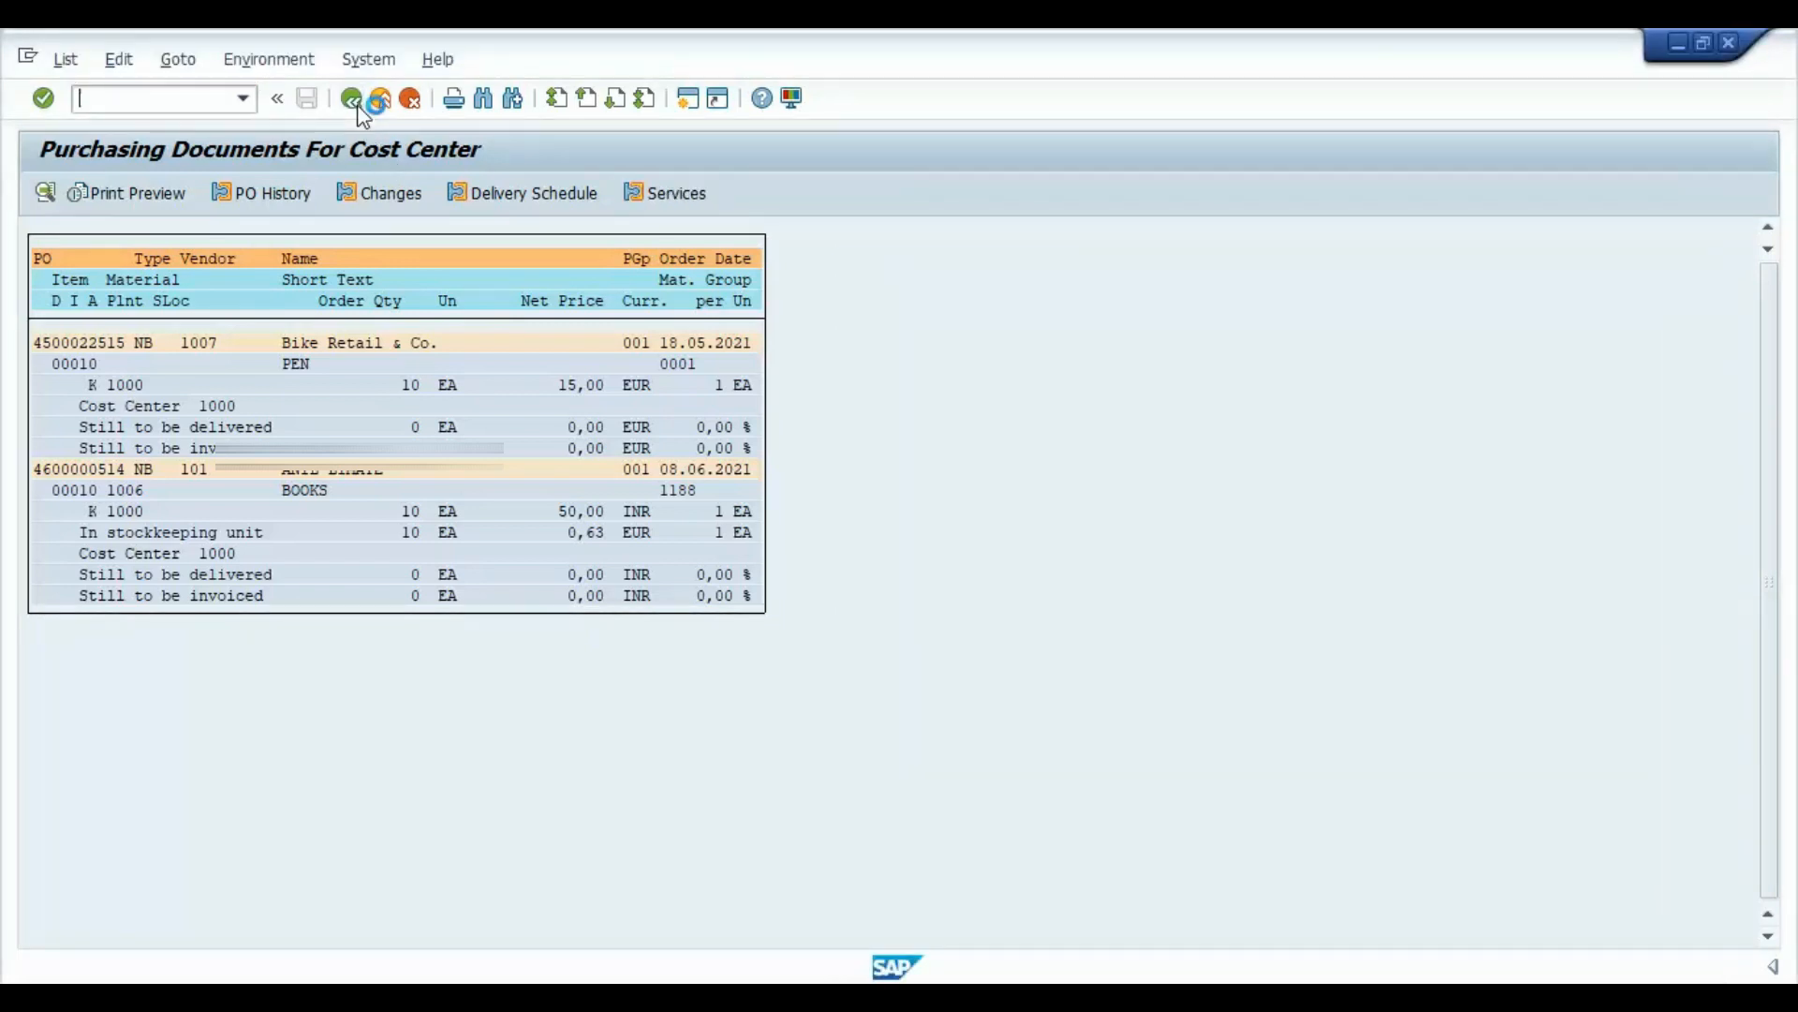
{"action": "left_click", "coordinate": [352, 105]}
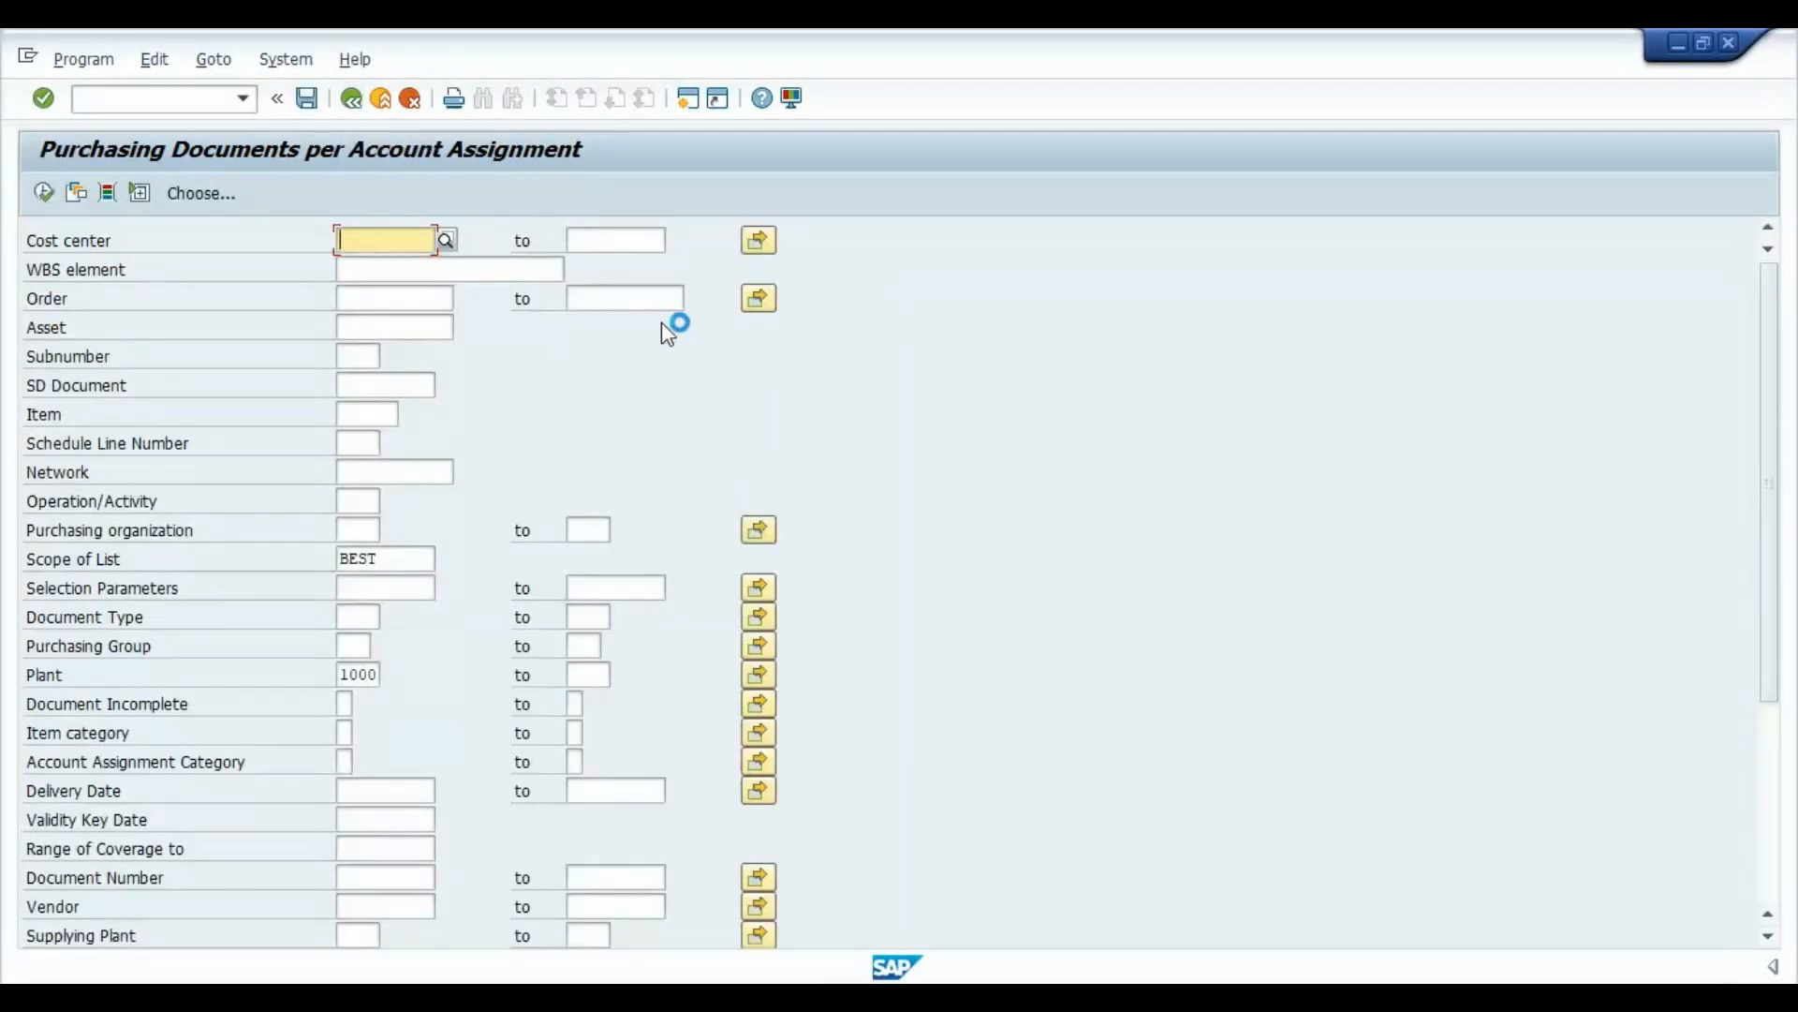
Enter cost center 1000 as the account assignment for the next purchasing document report
{"action": "type", "text": "1000"}
{"action": "key", "text": "F8"}
{"action": "type", "text": "100"}
{"action": "key", "text": "F8"}
{"action": "type", "text": "1000"}
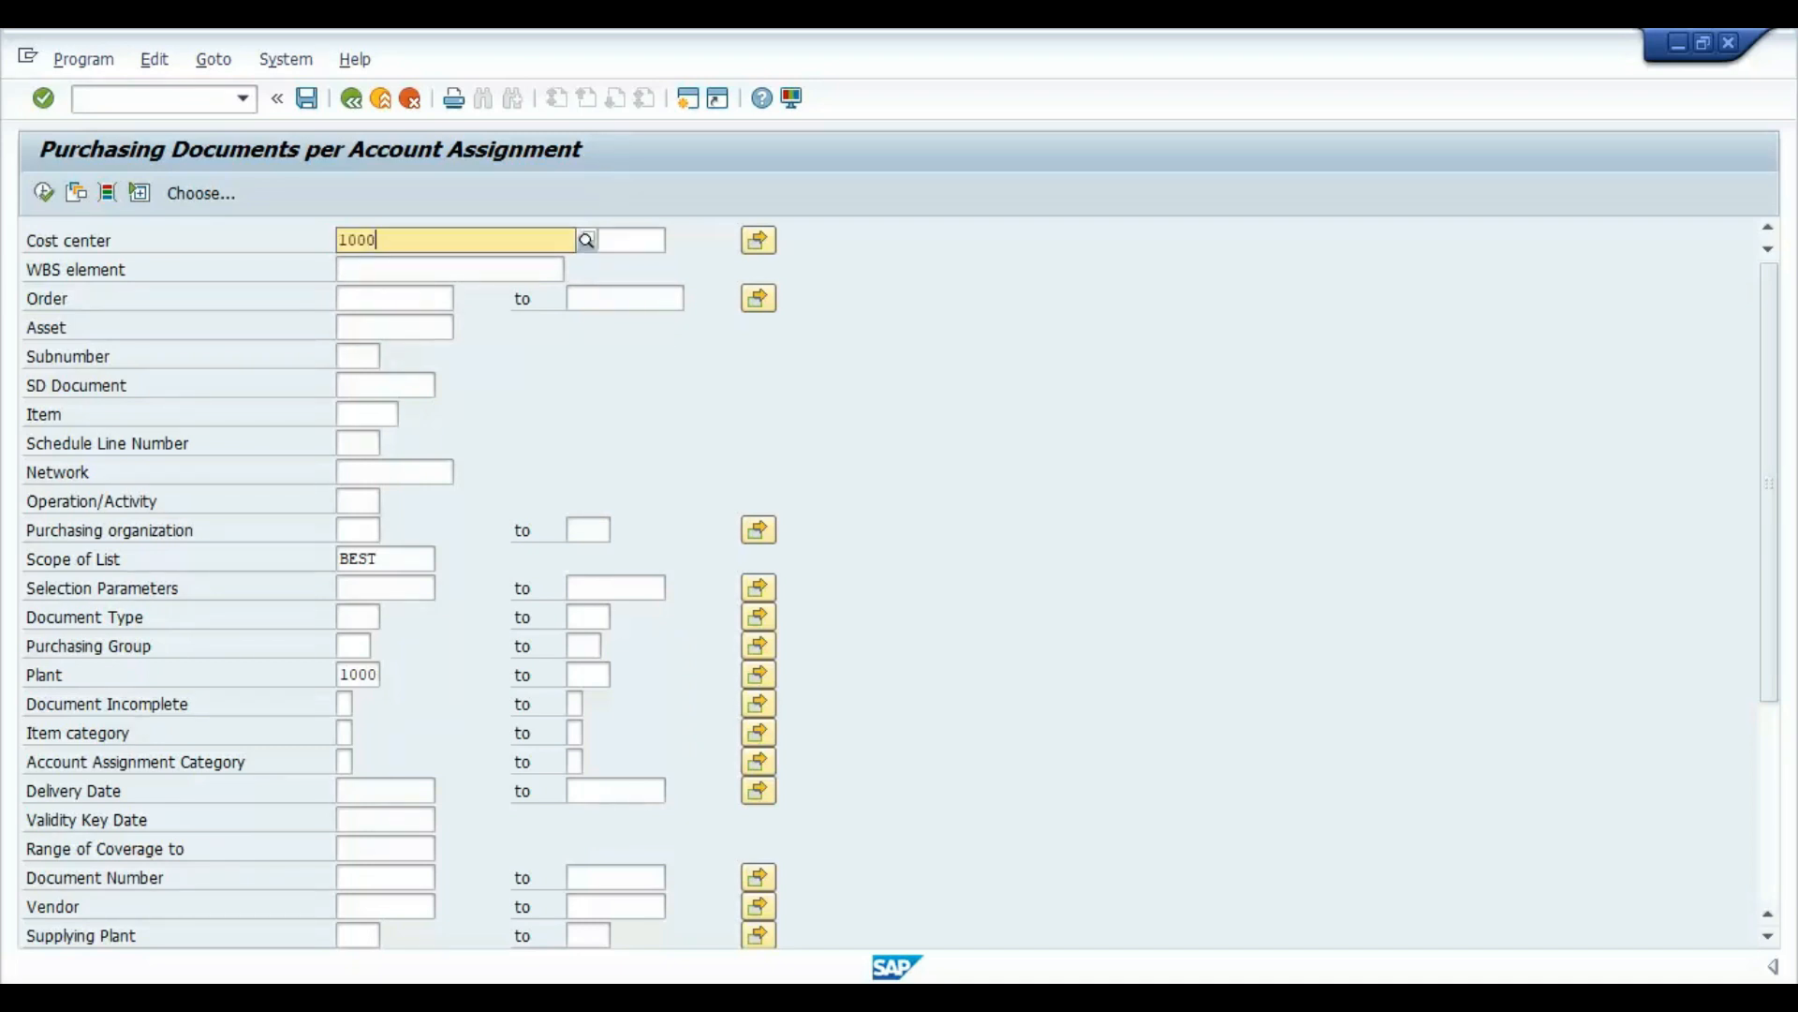
{"action": "key", "text": "F8"}
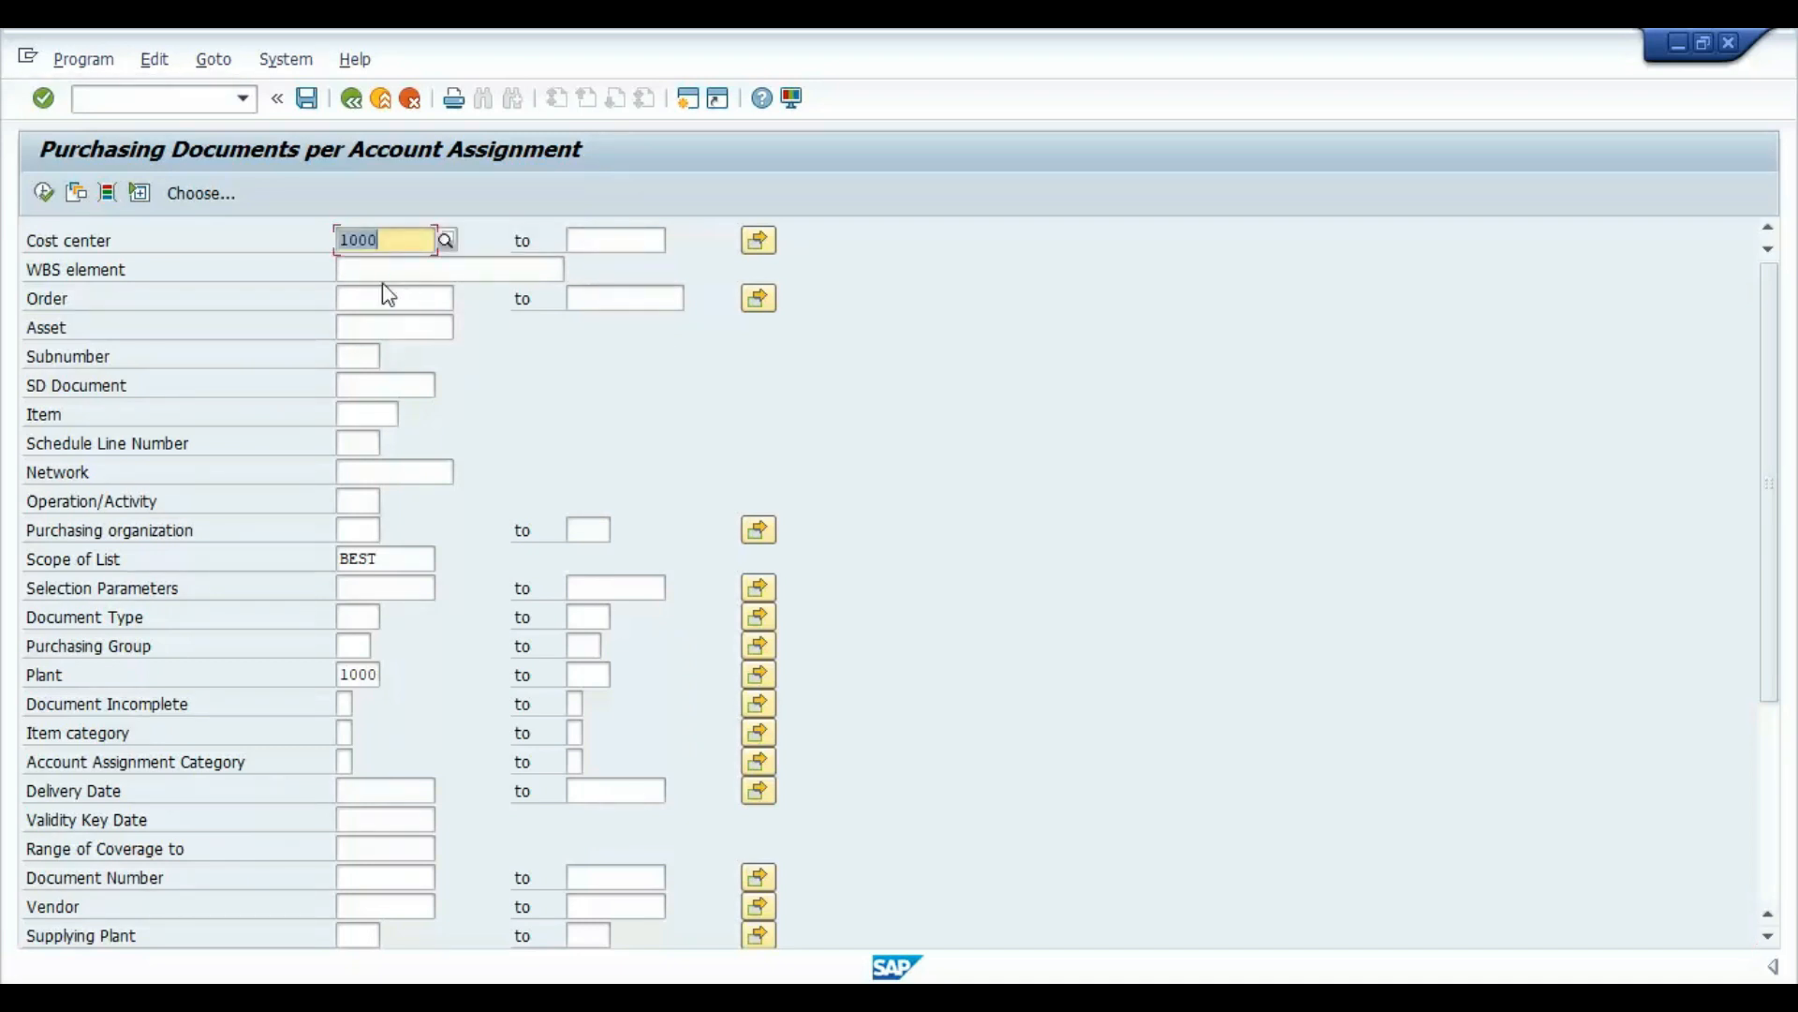
Include contracts along with purchase orders and scheduling agreements in the chosen document types
{"action": "left_click", "coordinate": [208, 199]}
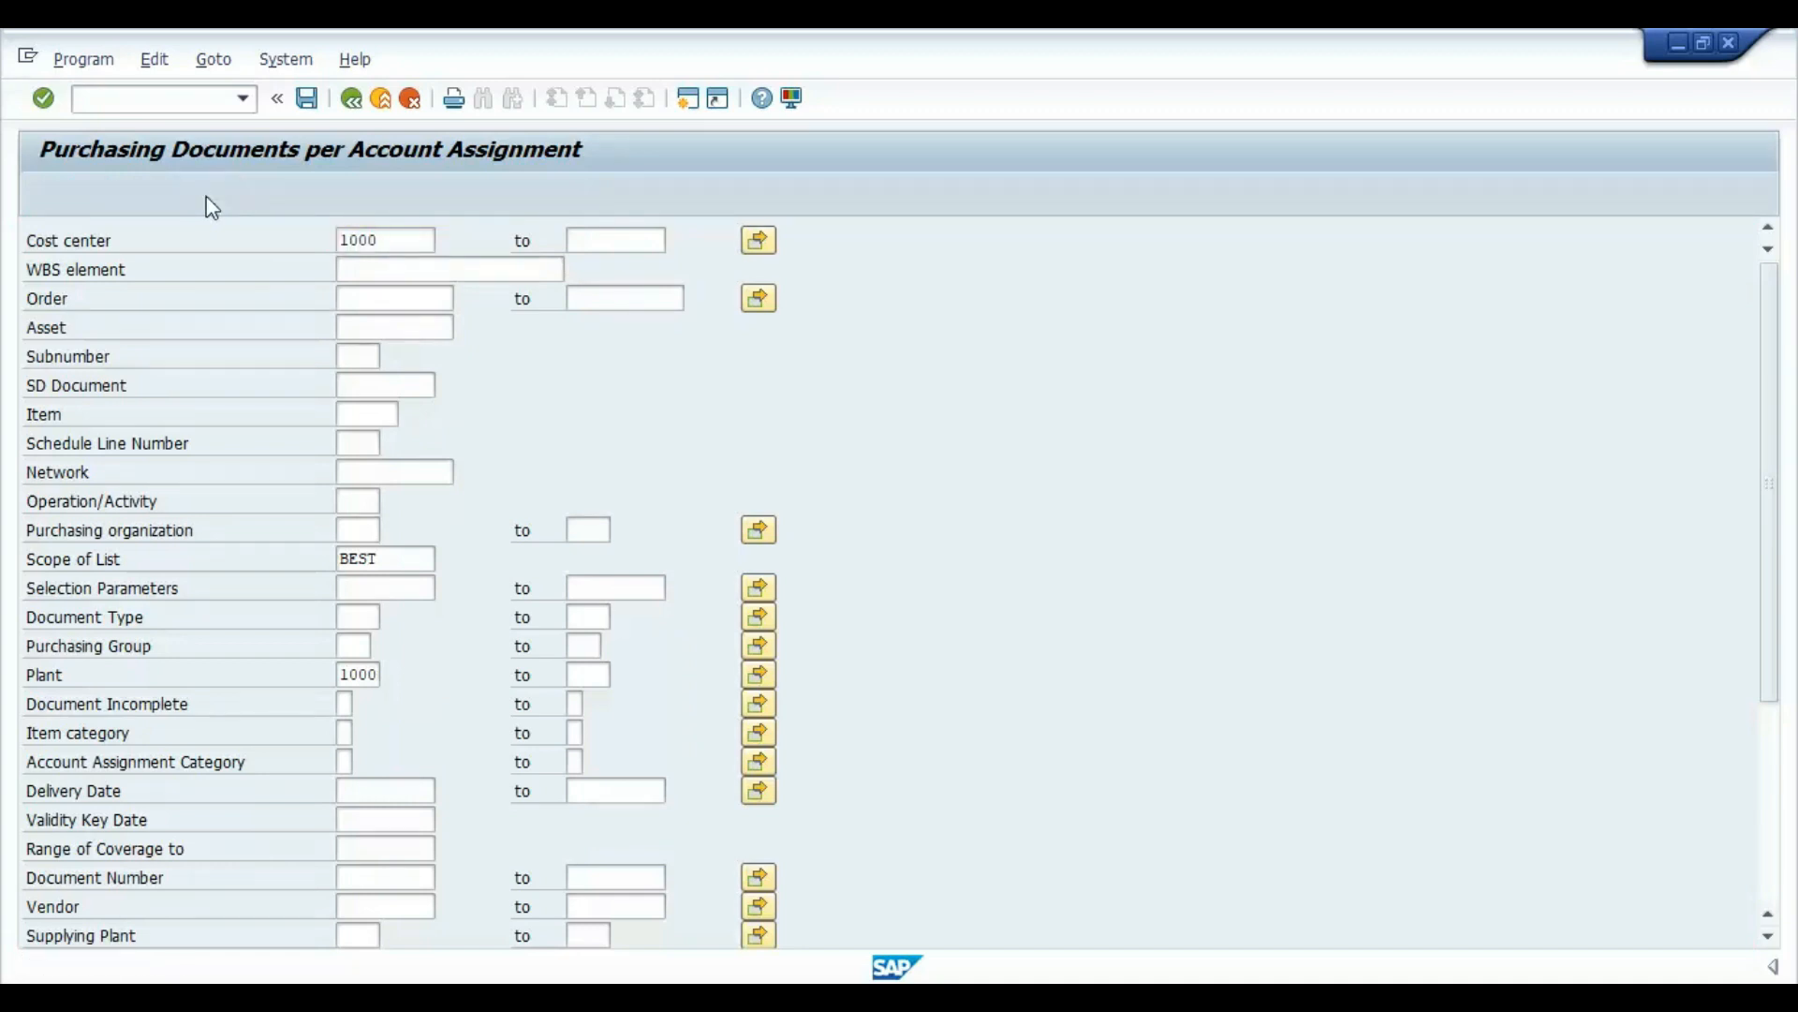
{"action": "left_click", "coordinate": [496, 459]}
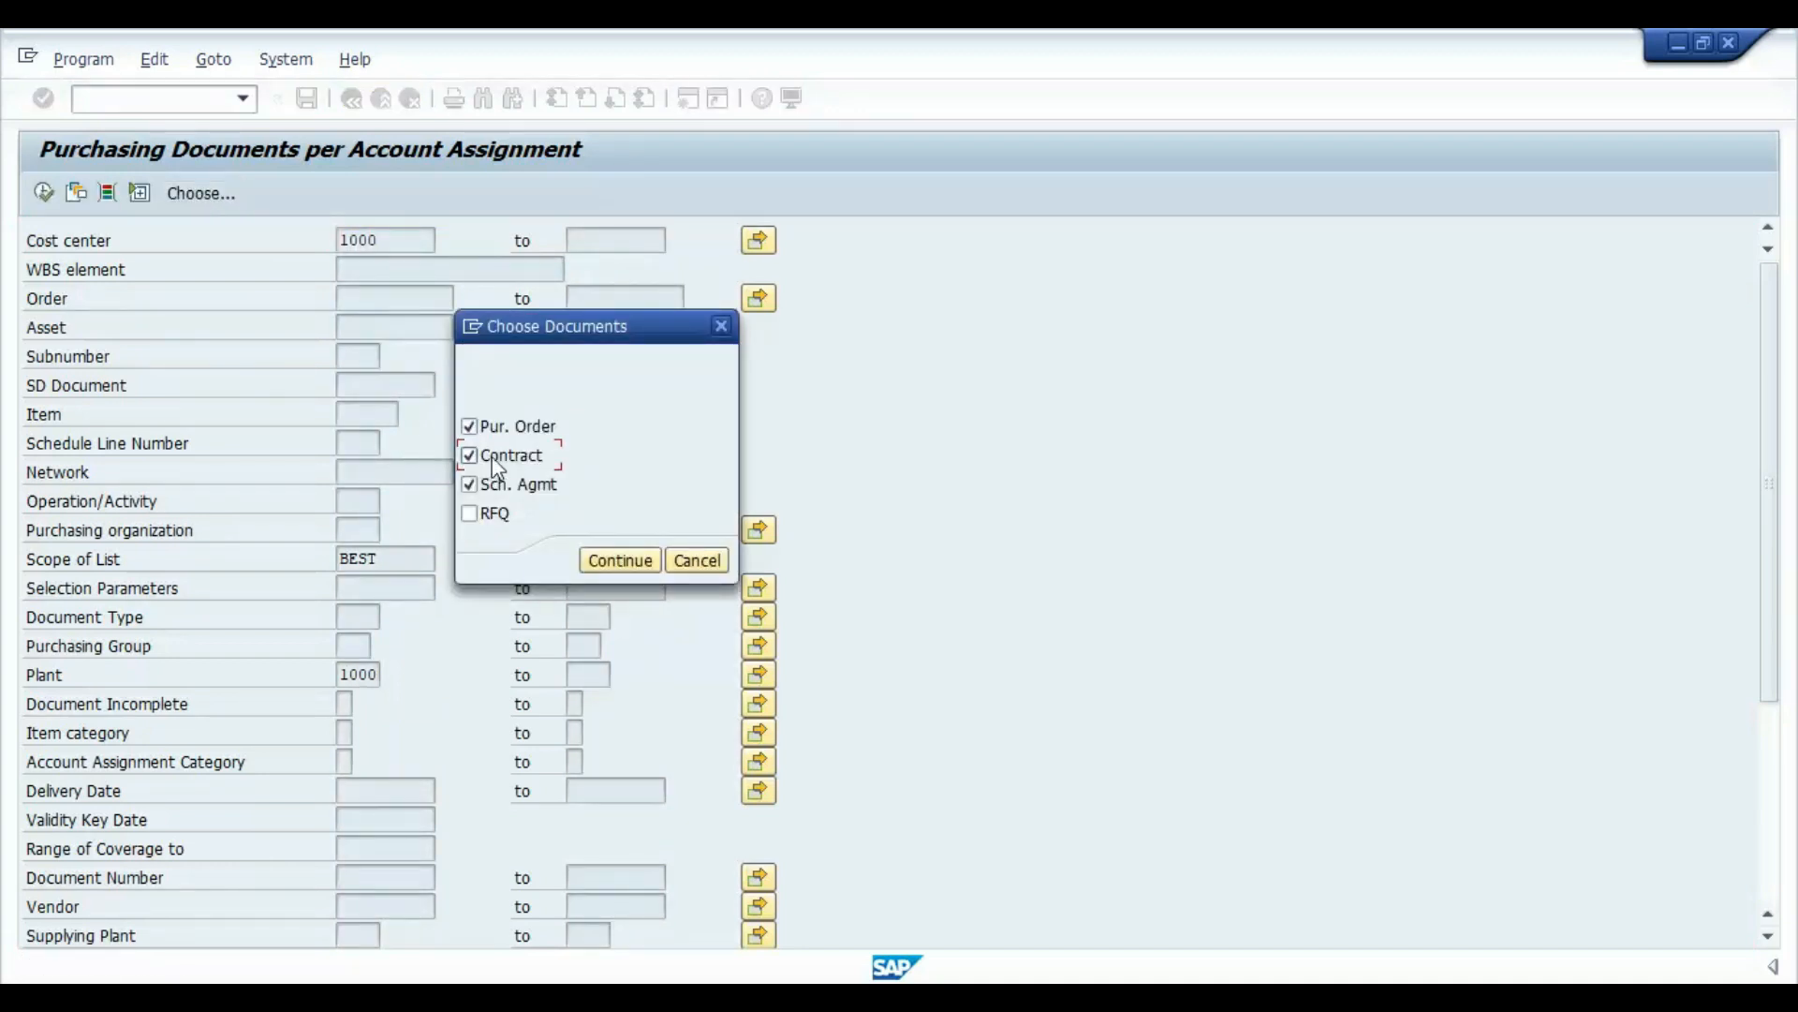
{"action": "left_click", "coordinate": [614, 562]}
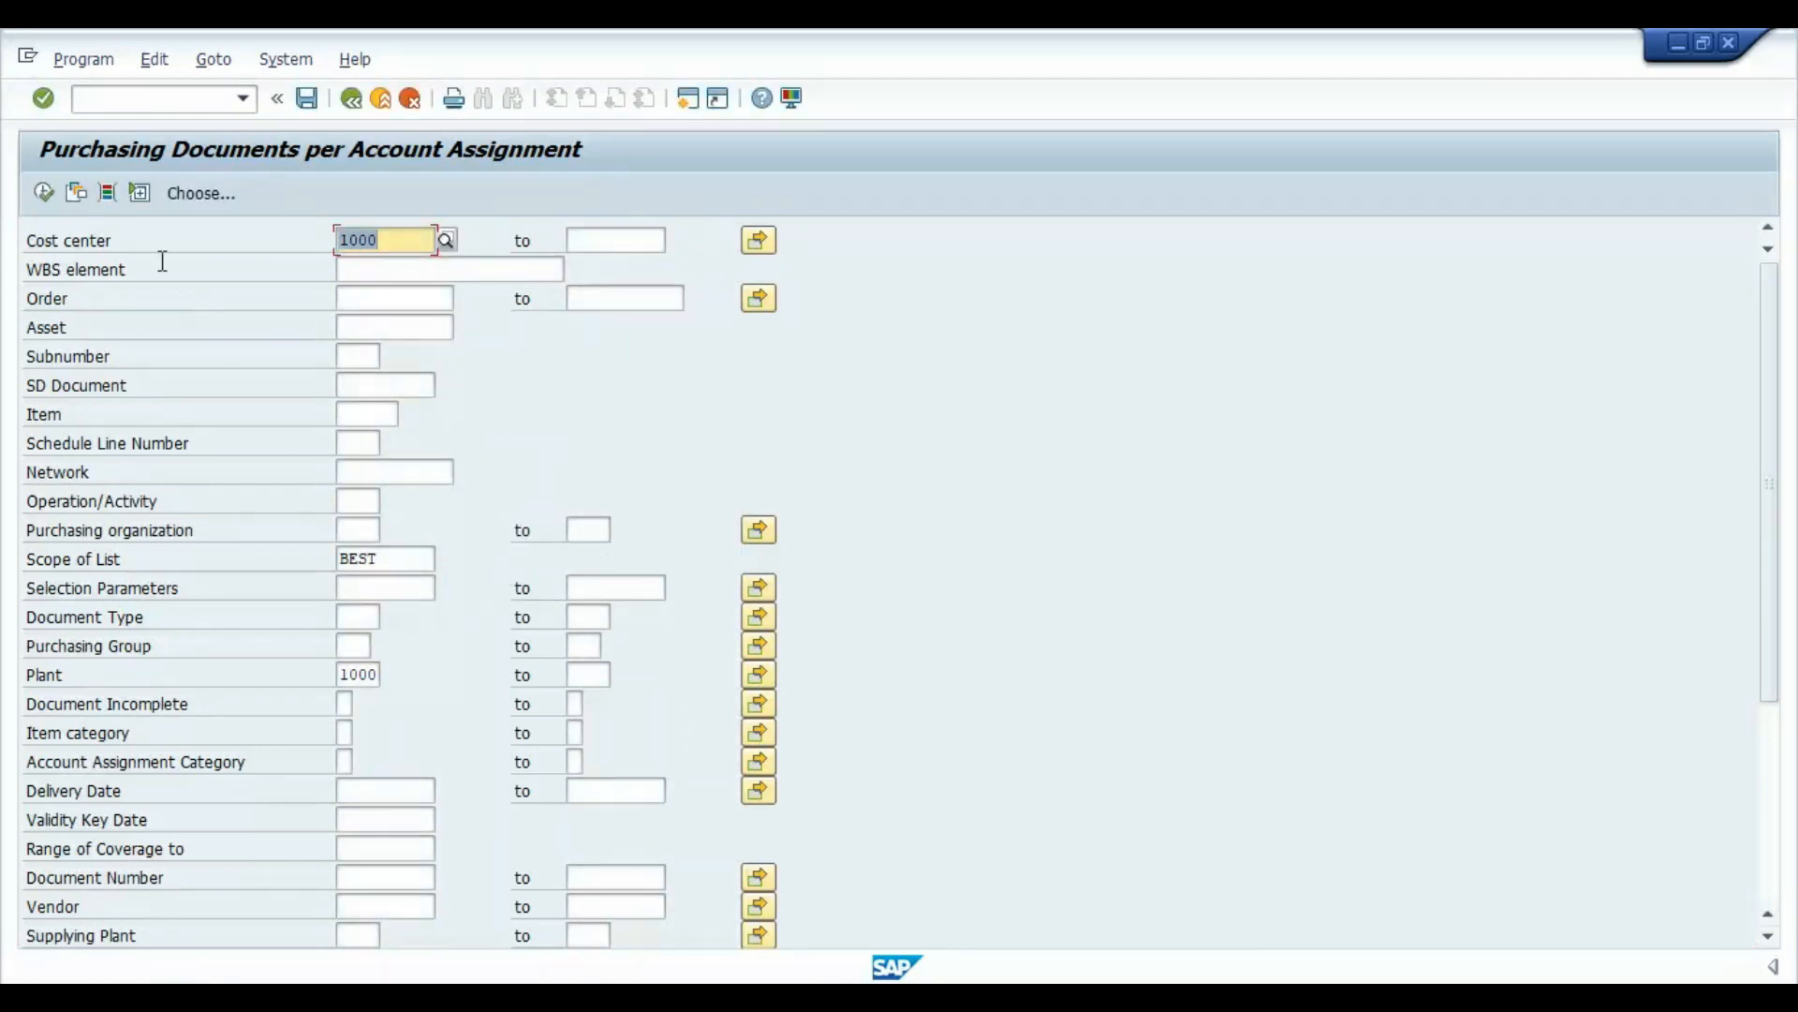
Open the dynamic selections and add Order Unit from the Purchasing Document Item fields as a filter
{"action": "left_click", "coordinate": [107, 197]}
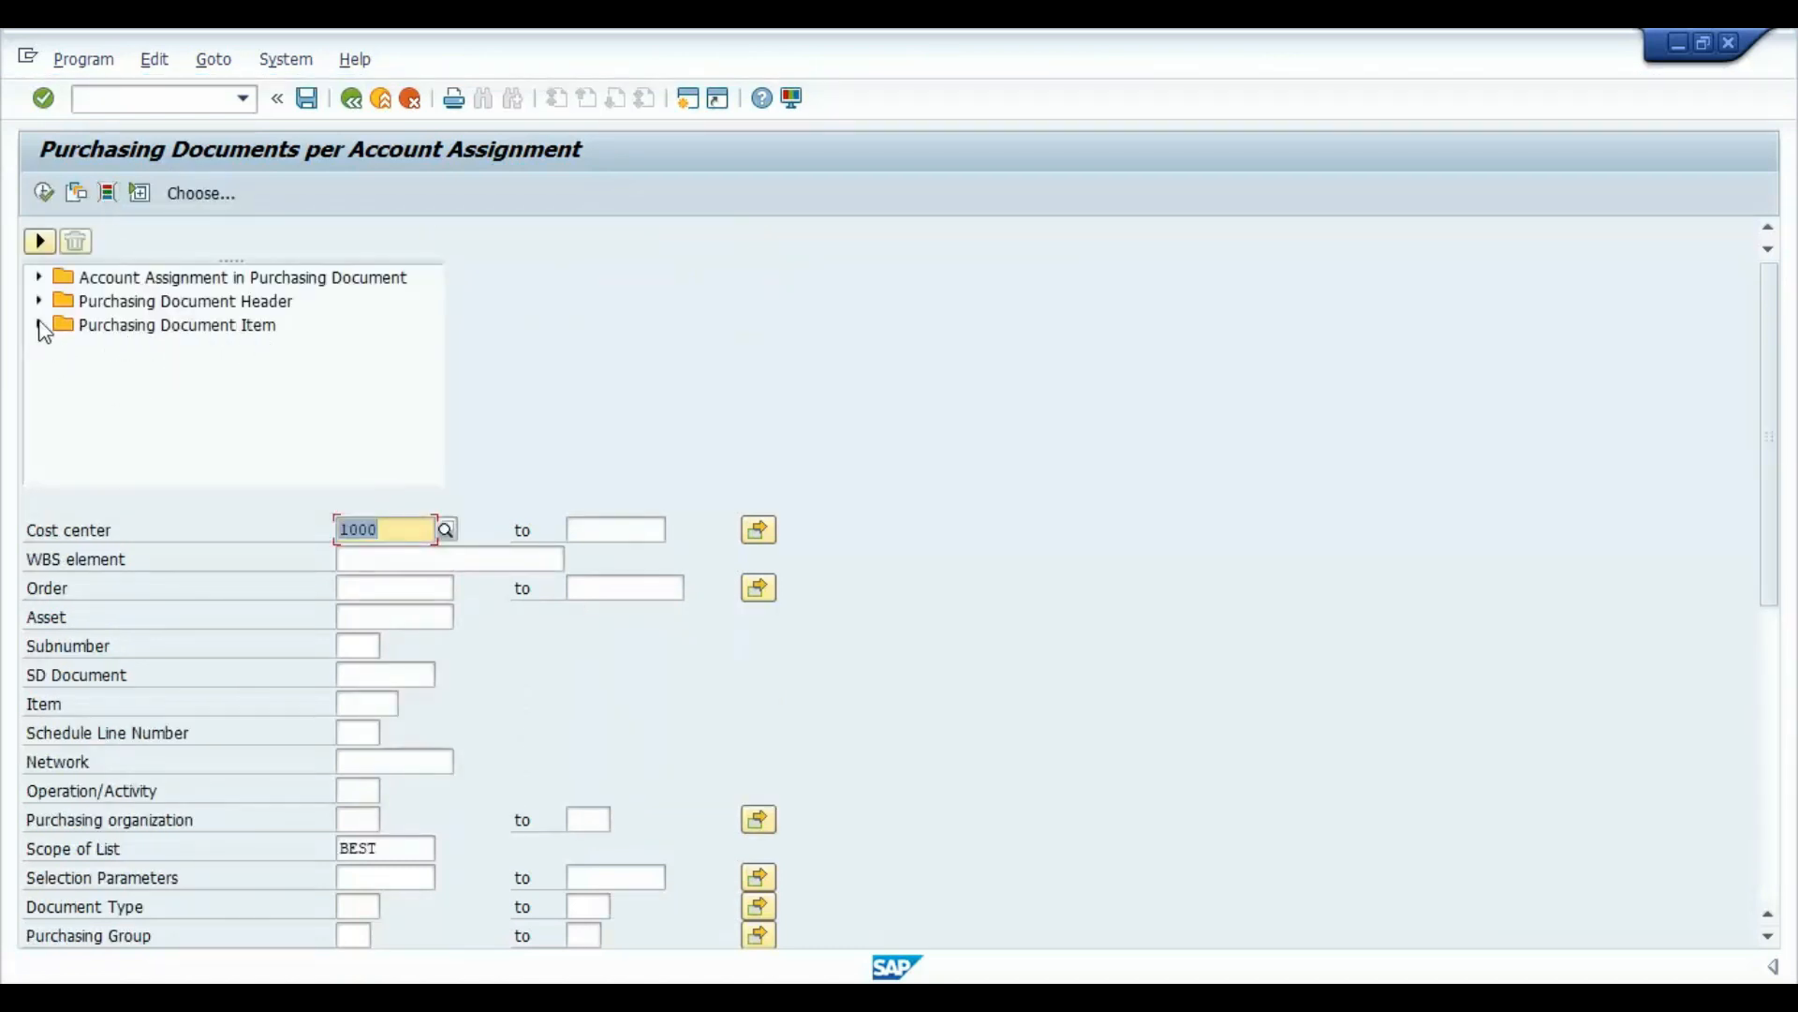
{"action": "left_click", "coordinate": [38, 325]}
{"action": "left_click_drag", "start_coordinate": [432, 473], "coordinate": [433, 473]}
{"action": "left_click", "coordinate": [176, 445]}
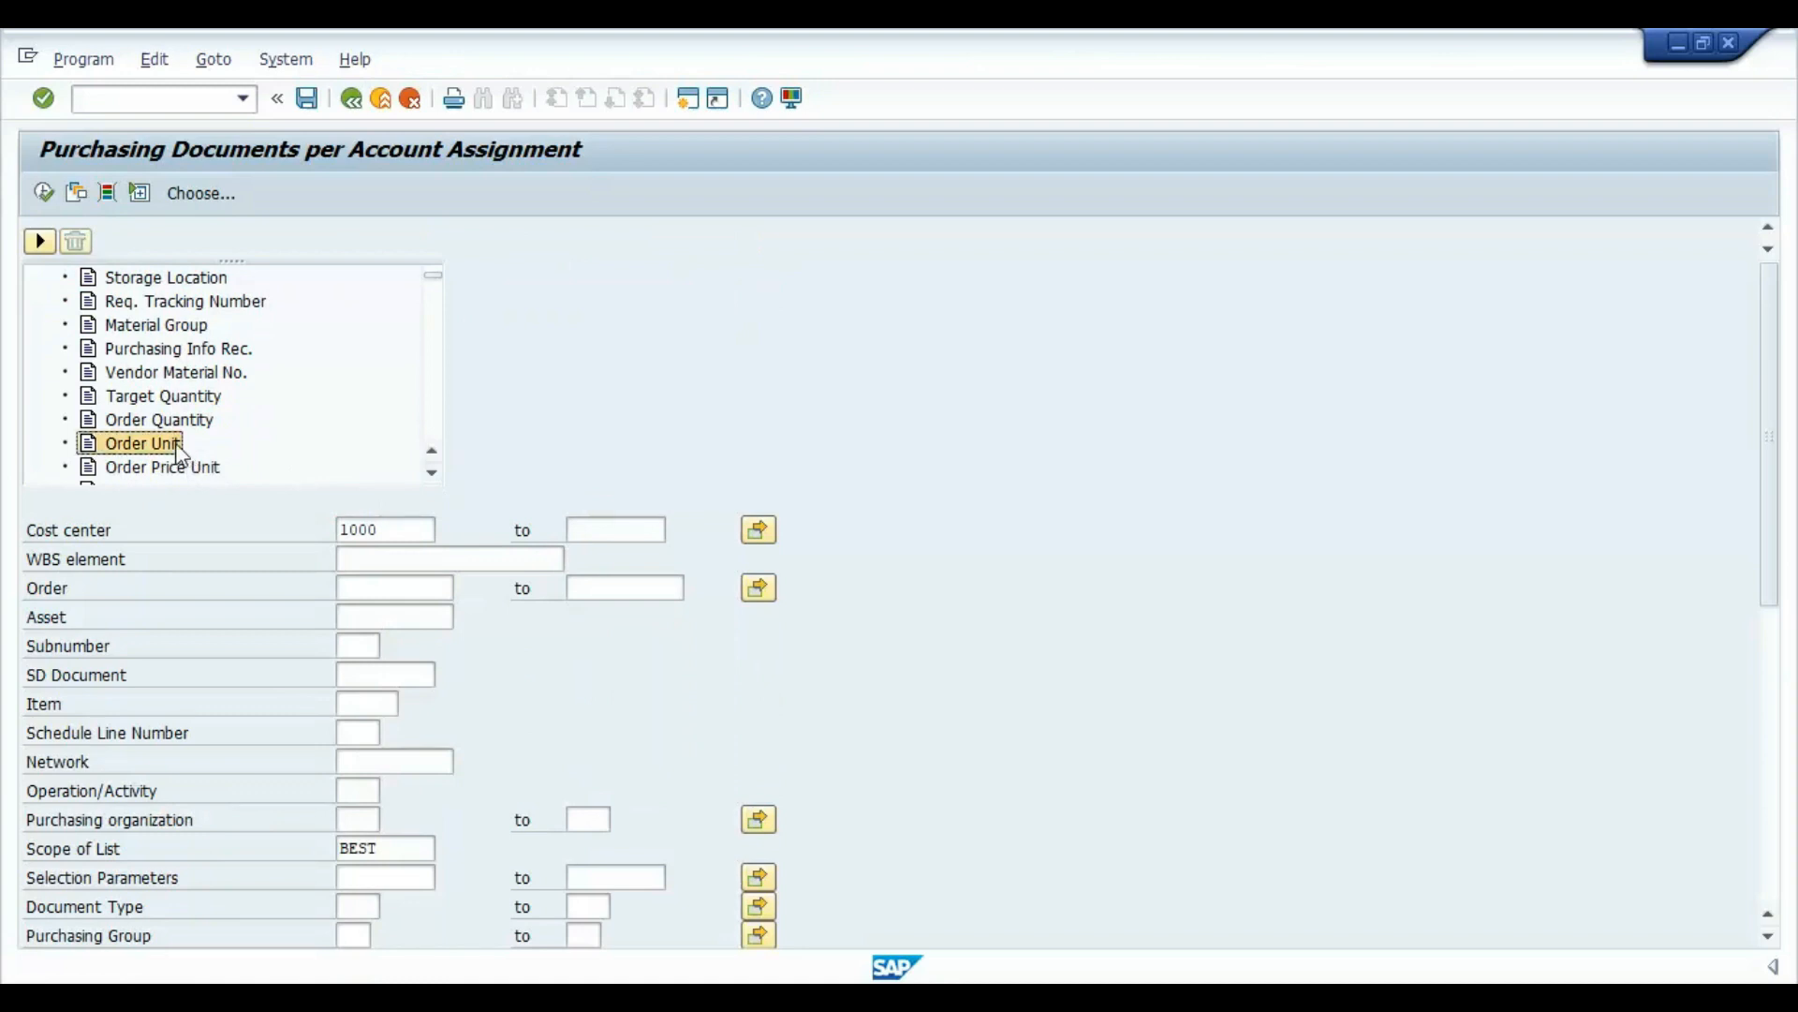
{"action": "left_click", "coordinate": [42, 244]}
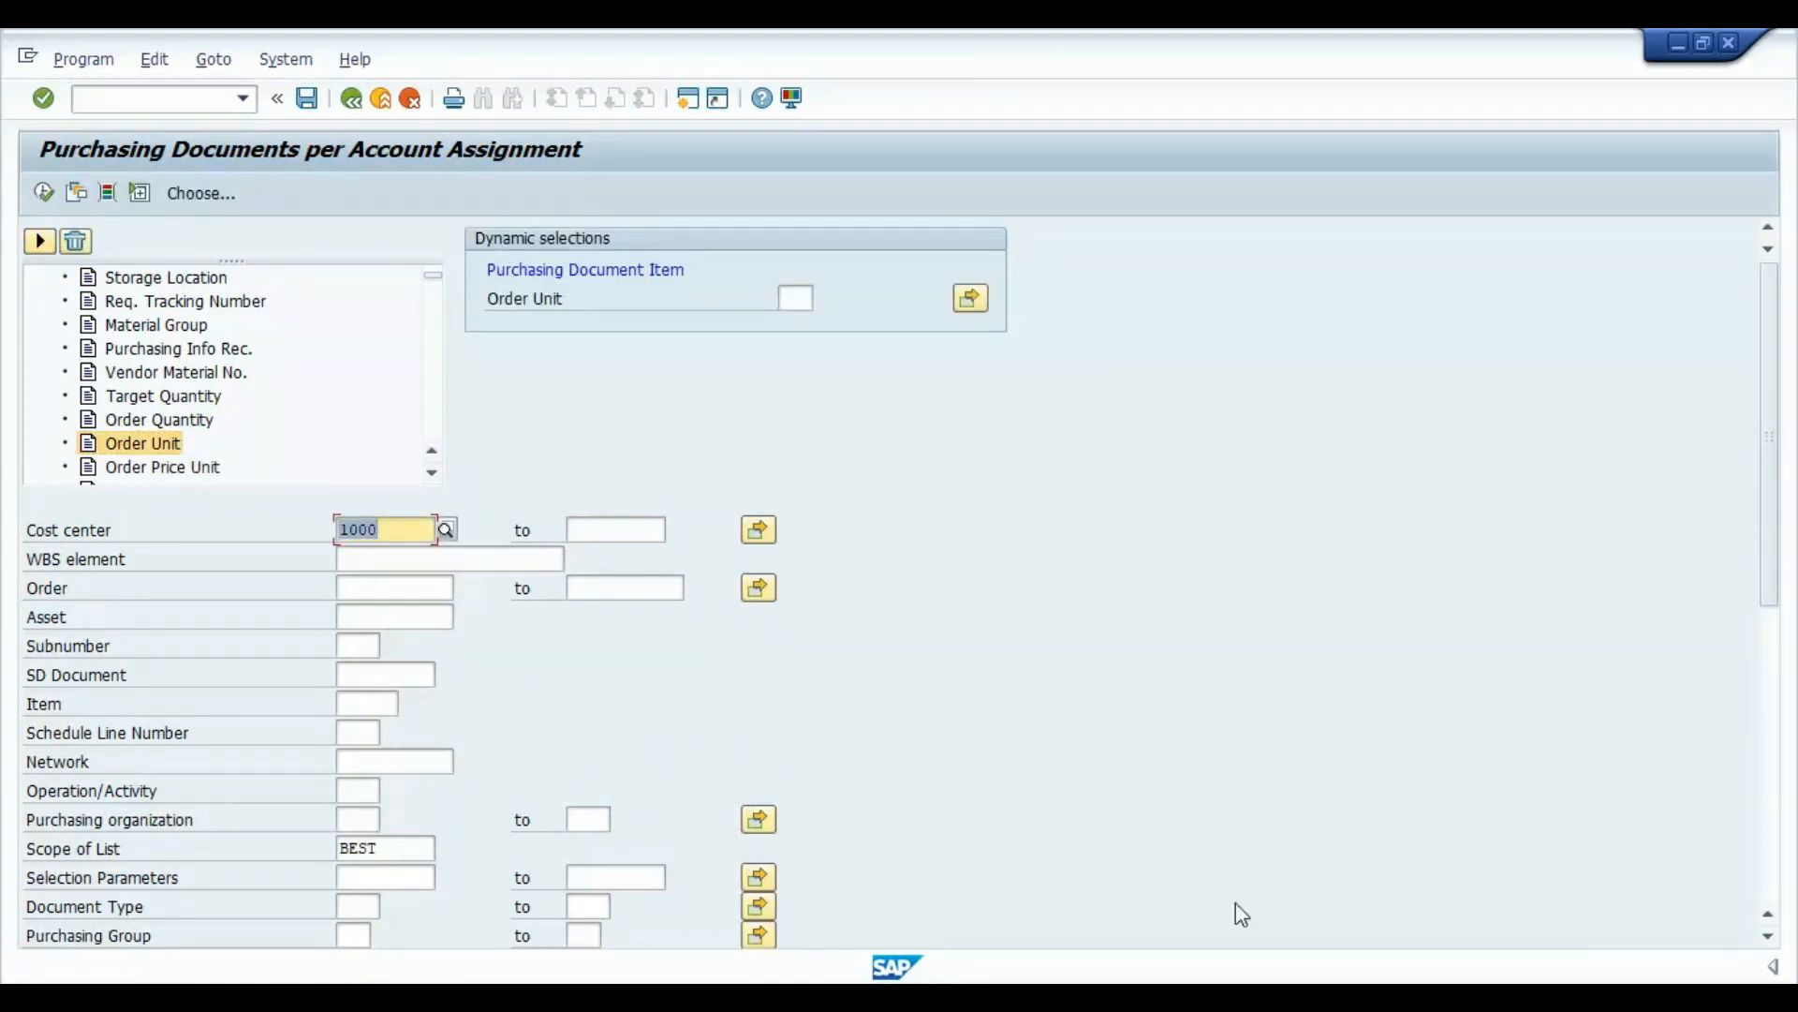
Check the required units in the MSS.txt note, filter Order Unit by the single values ST, KG and PC, and run the report
{"action": "key", "text": "alt+Tab"}
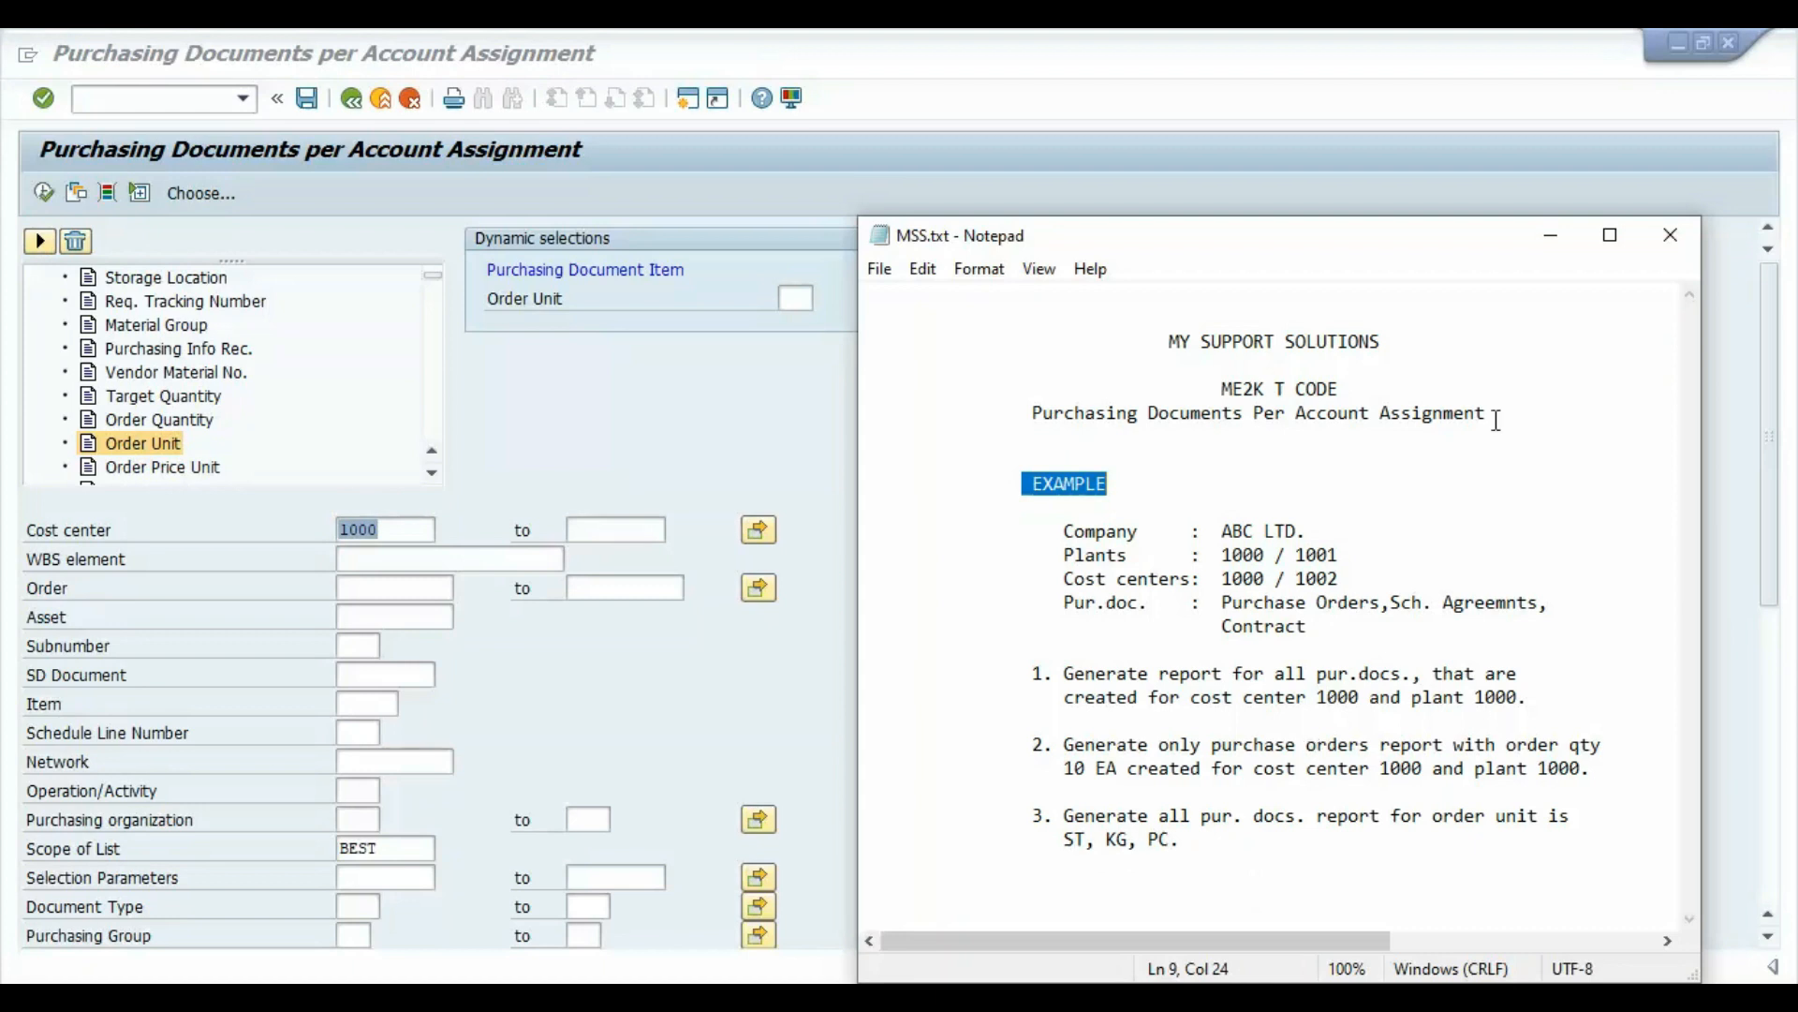
{"action": "left_click", "coordinate": [1551, 249]}
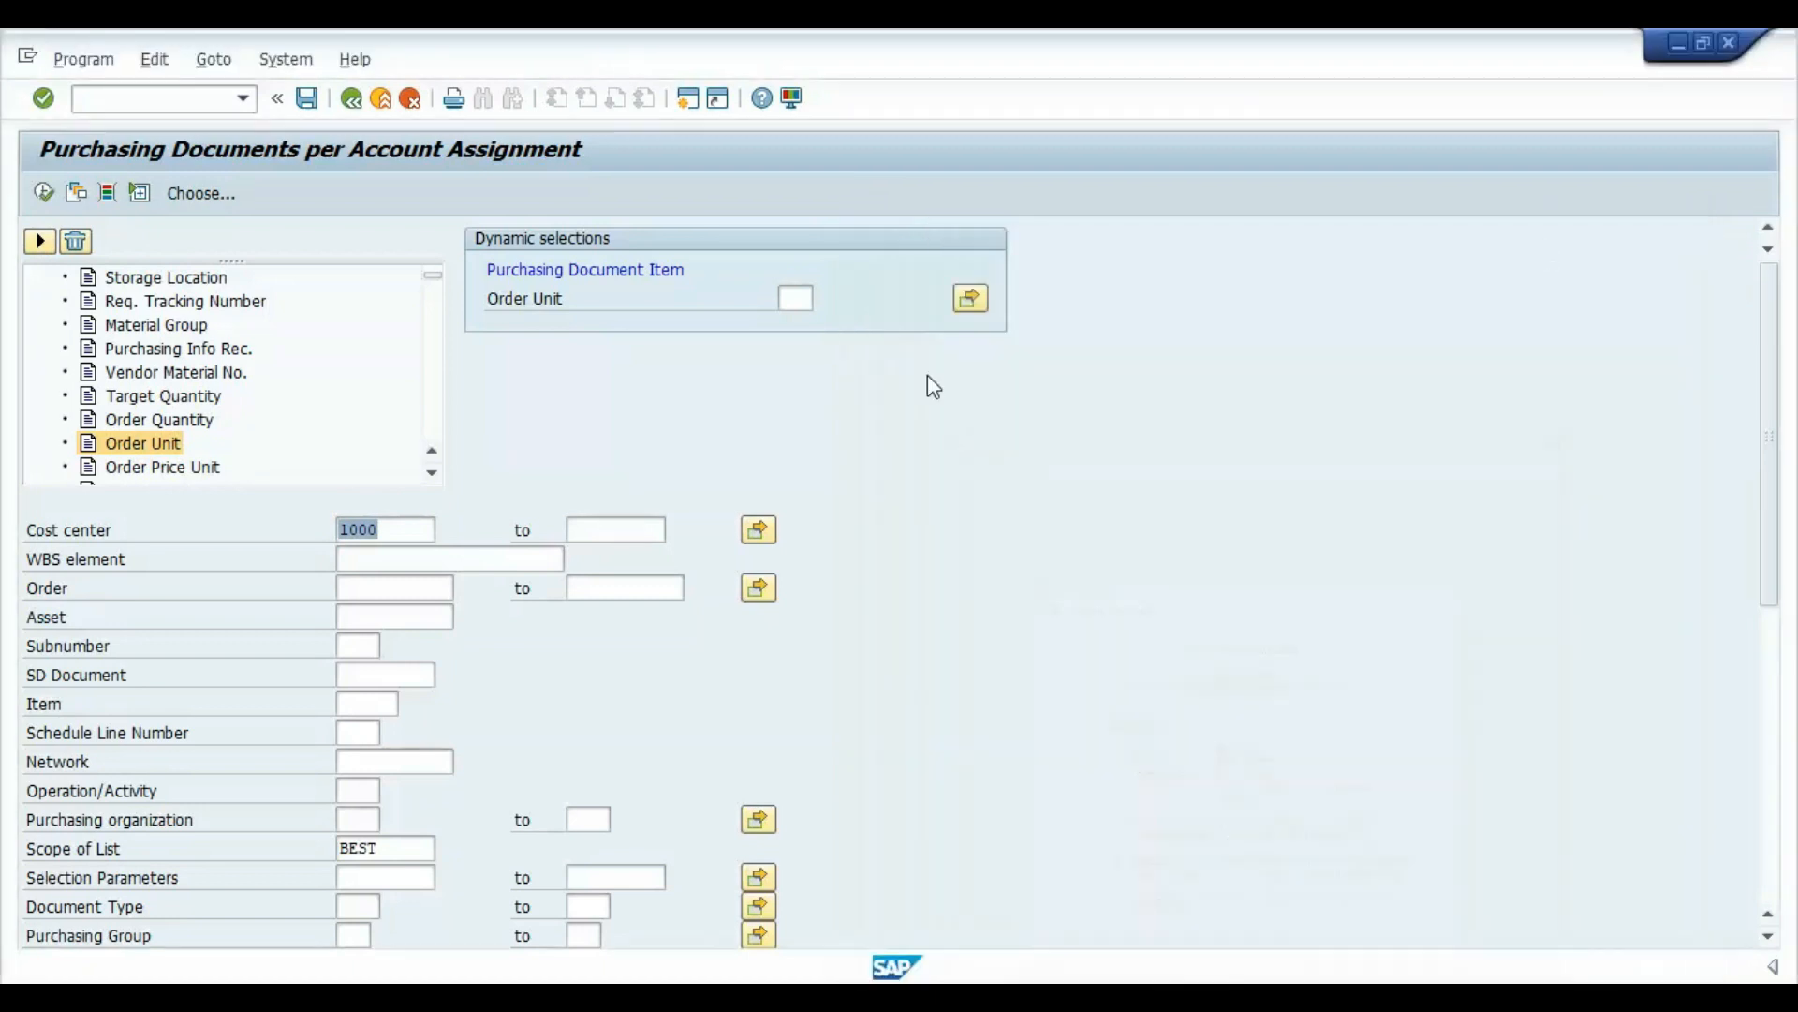
{"action": "left_click", "coordinate": [973, 301]}
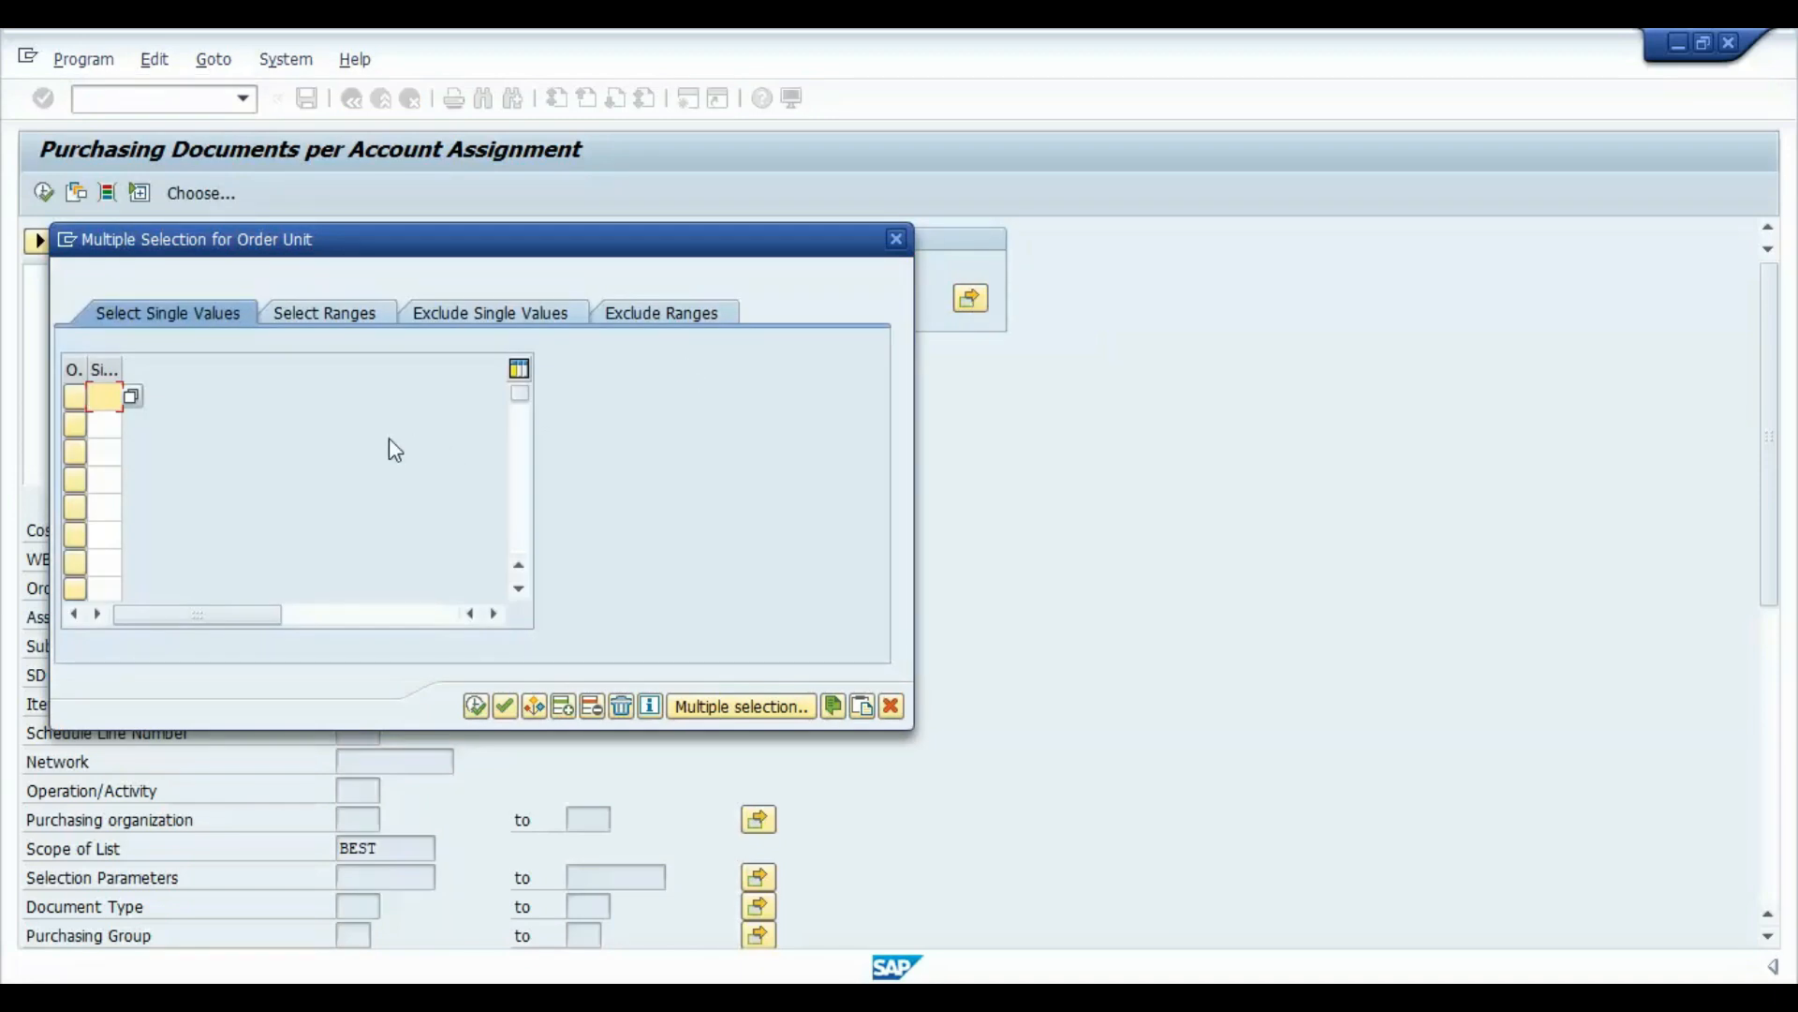
{"action": "type", "text": "st"}
{"action": "left_click", "coordinate": [103, 426]}
{"action": "type", "text": "kg"}
{"action": "left_click", "coordinate": [116, 454]}
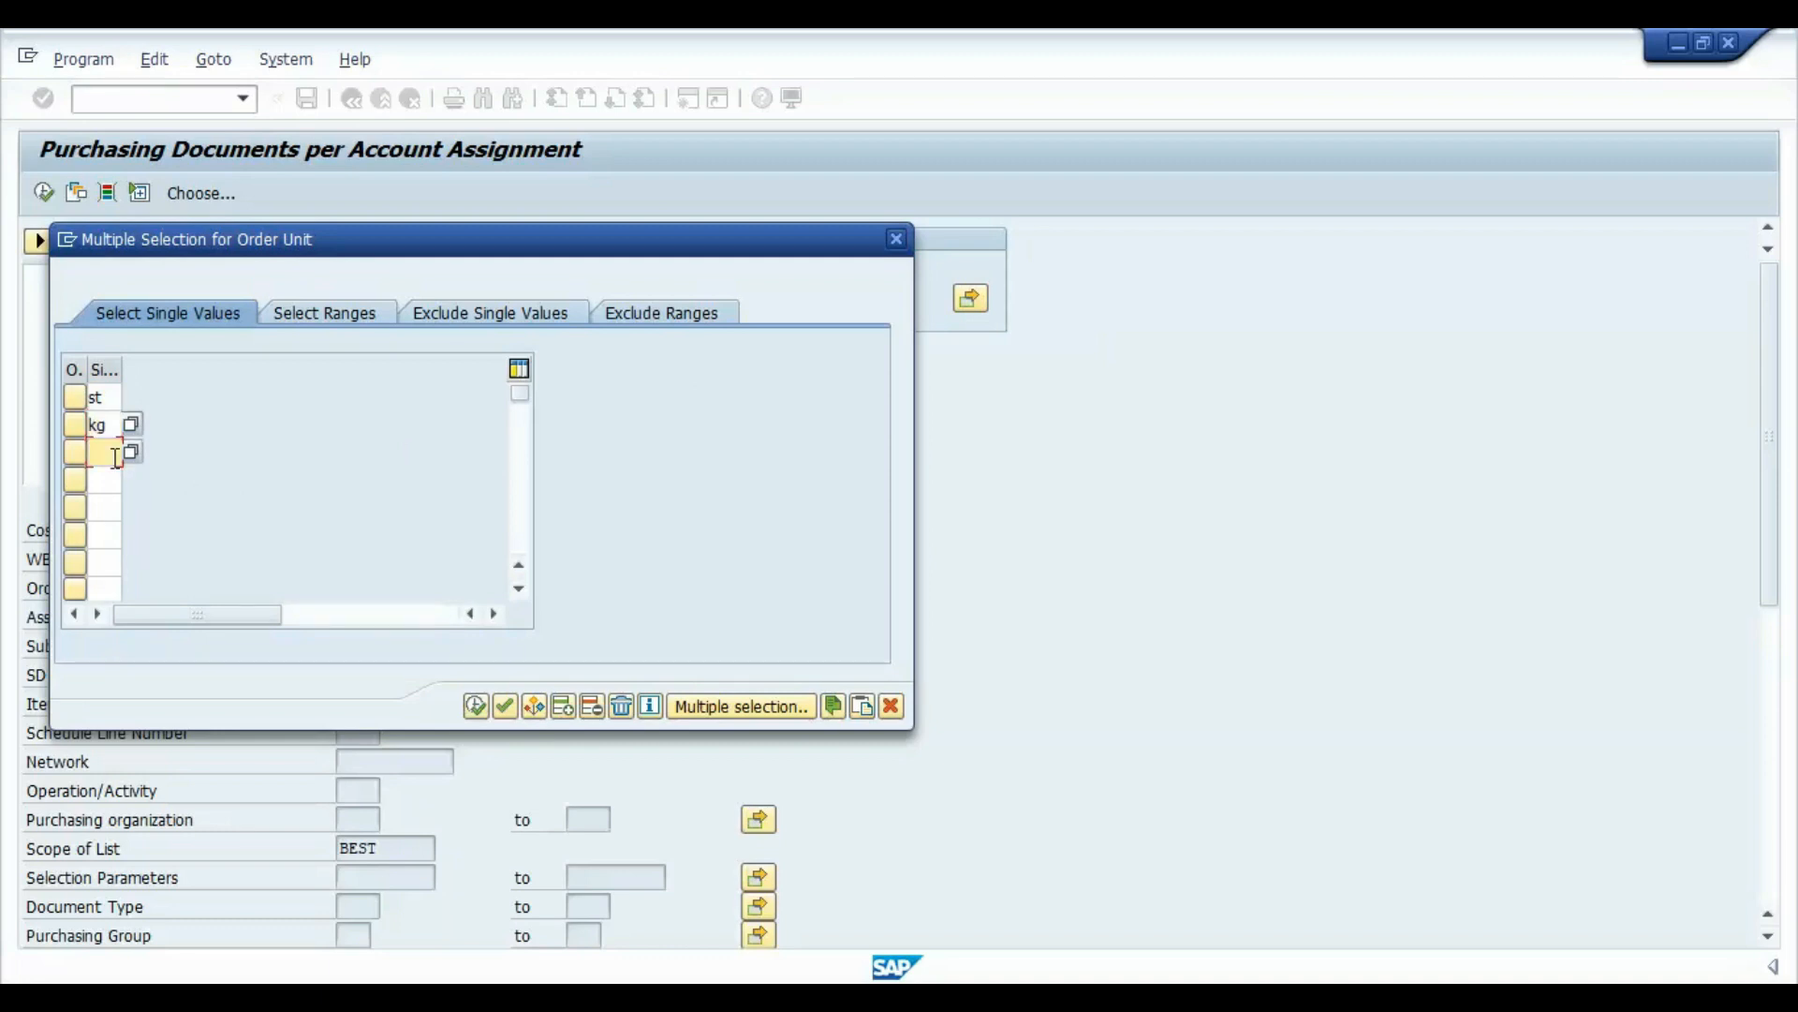
{"action": "type", "text": "pd"}
{"action": "key", "text": "BackSpace"}
{"action": "type", "text": "c"}
{"action": "left_click", "coordinate": [475, 710]}
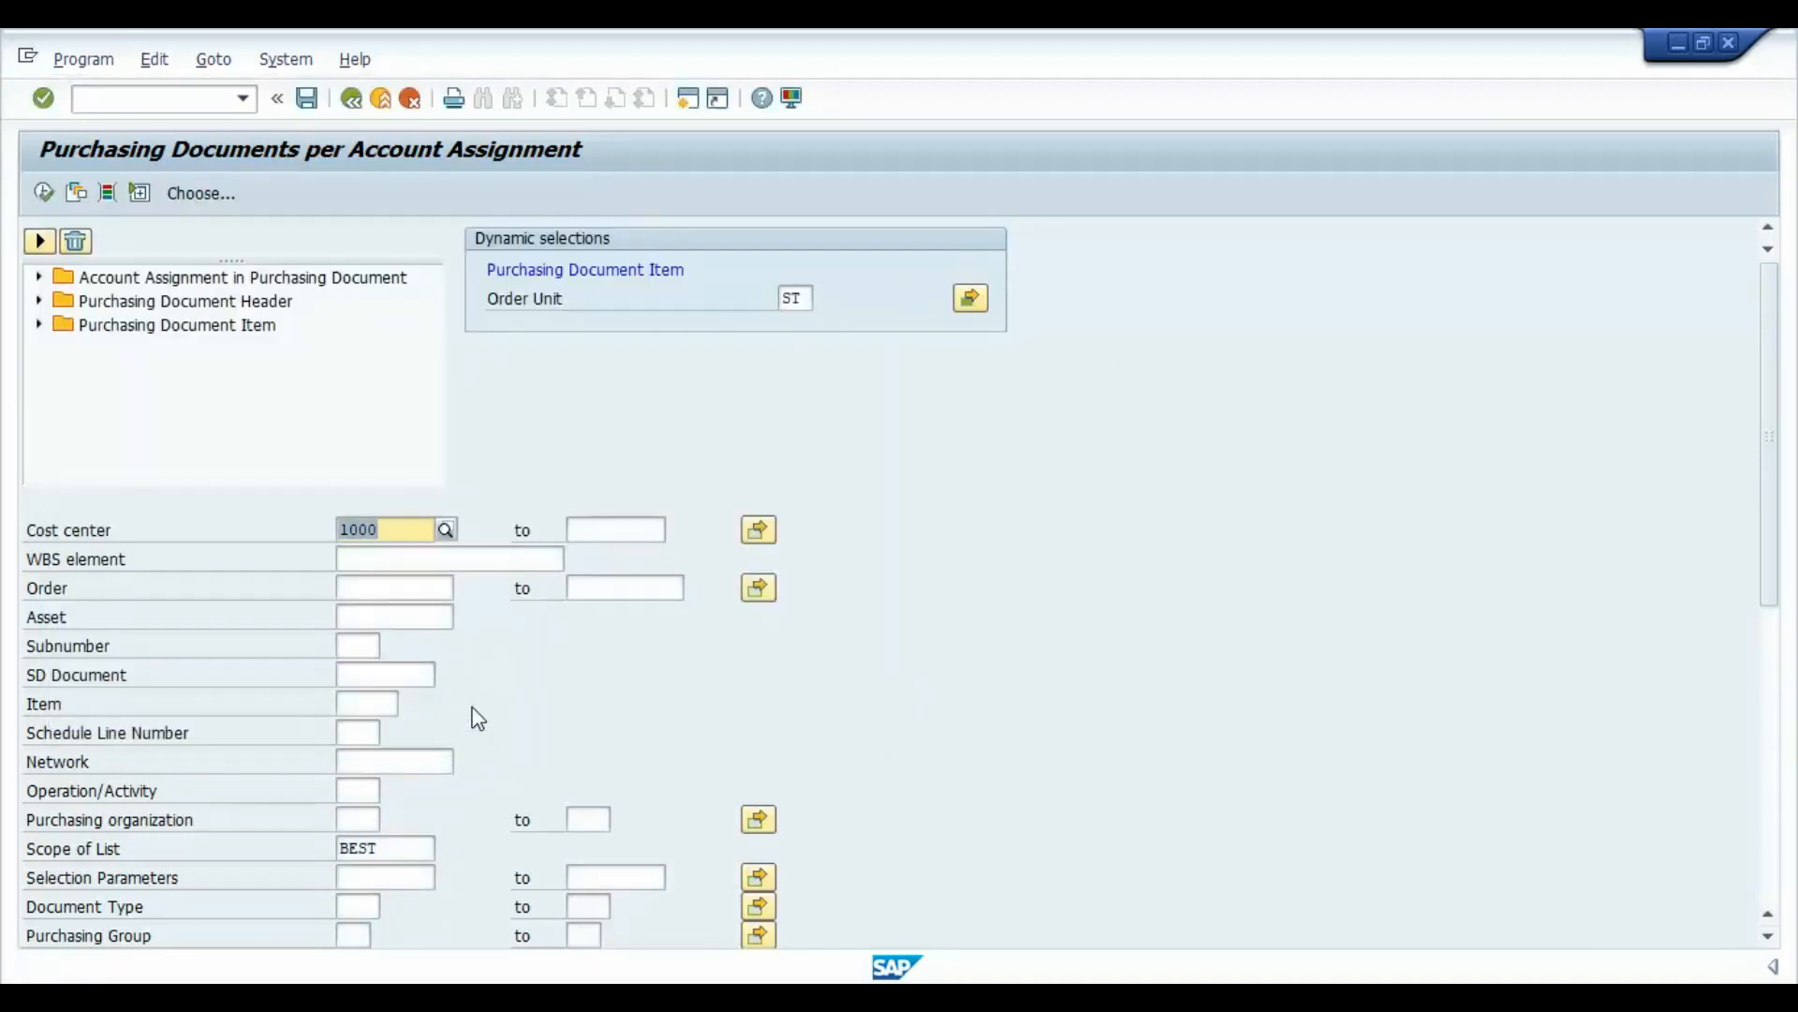
{"action": "left_click", "coordinate": [43, 193]}
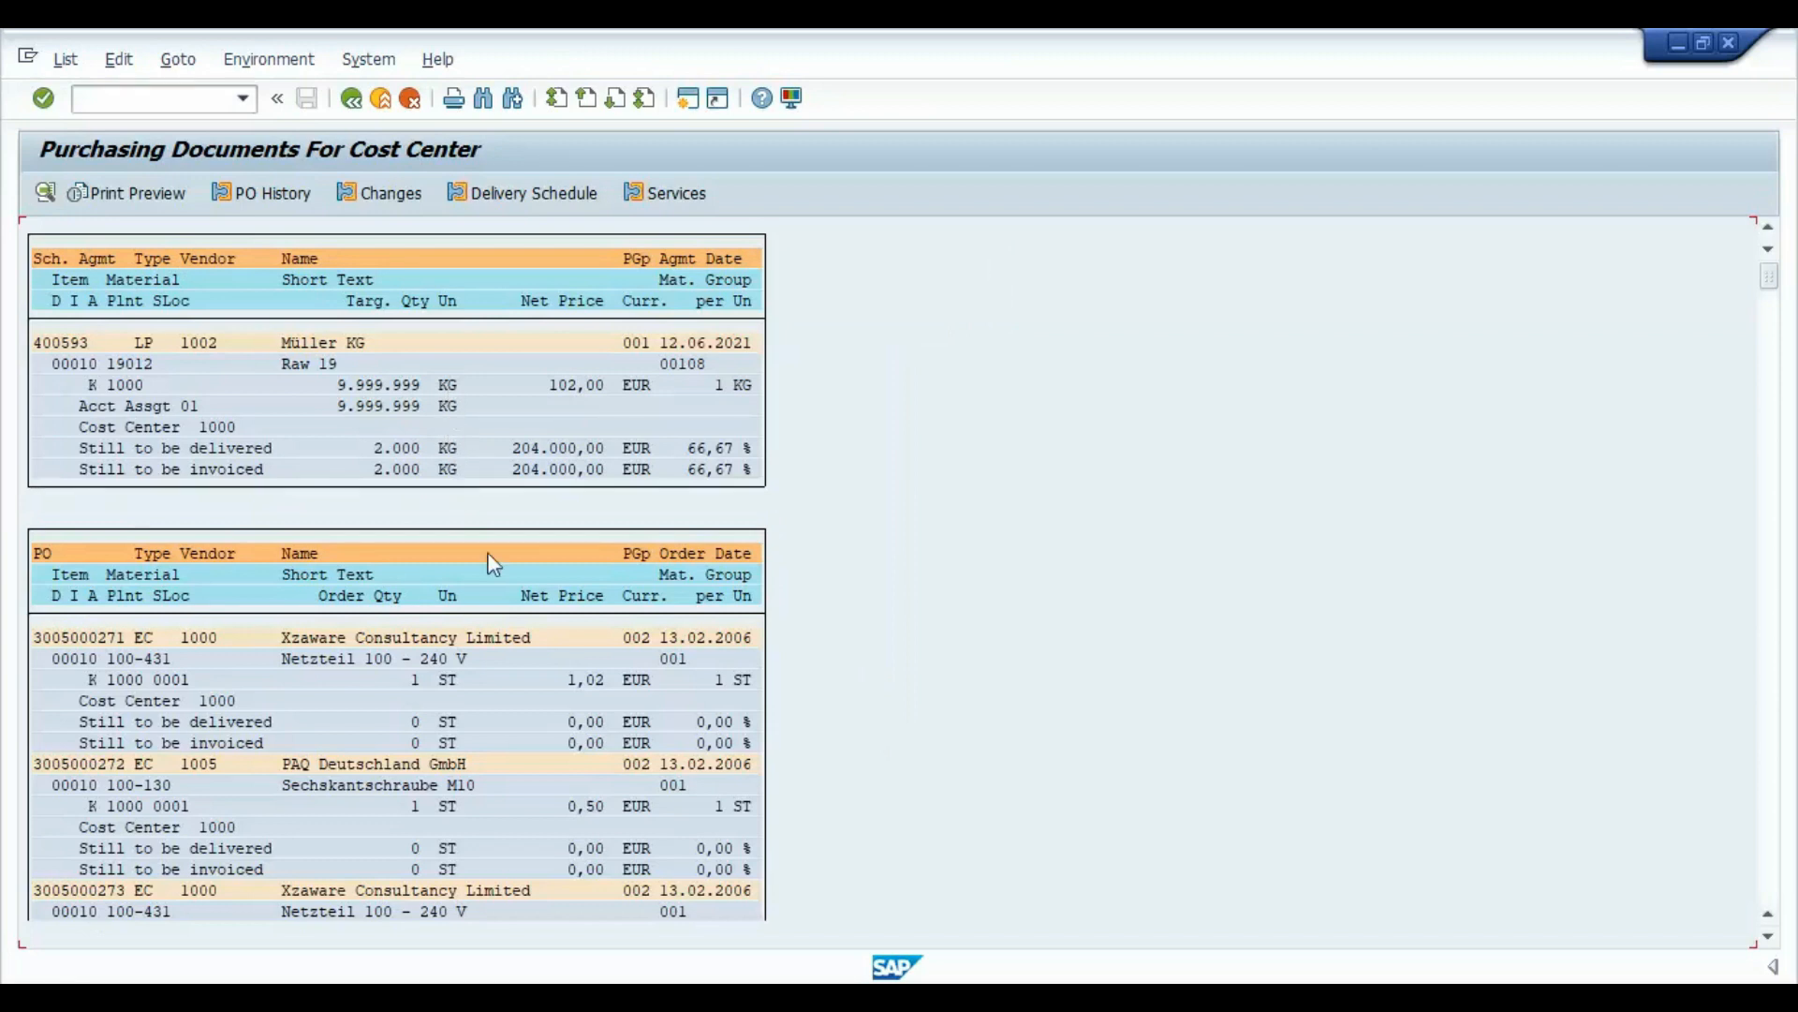
Reread the third requirement in the MSS.txt note and look through the order units in the report list
{"action": "key", "text": "alt+Tab"}
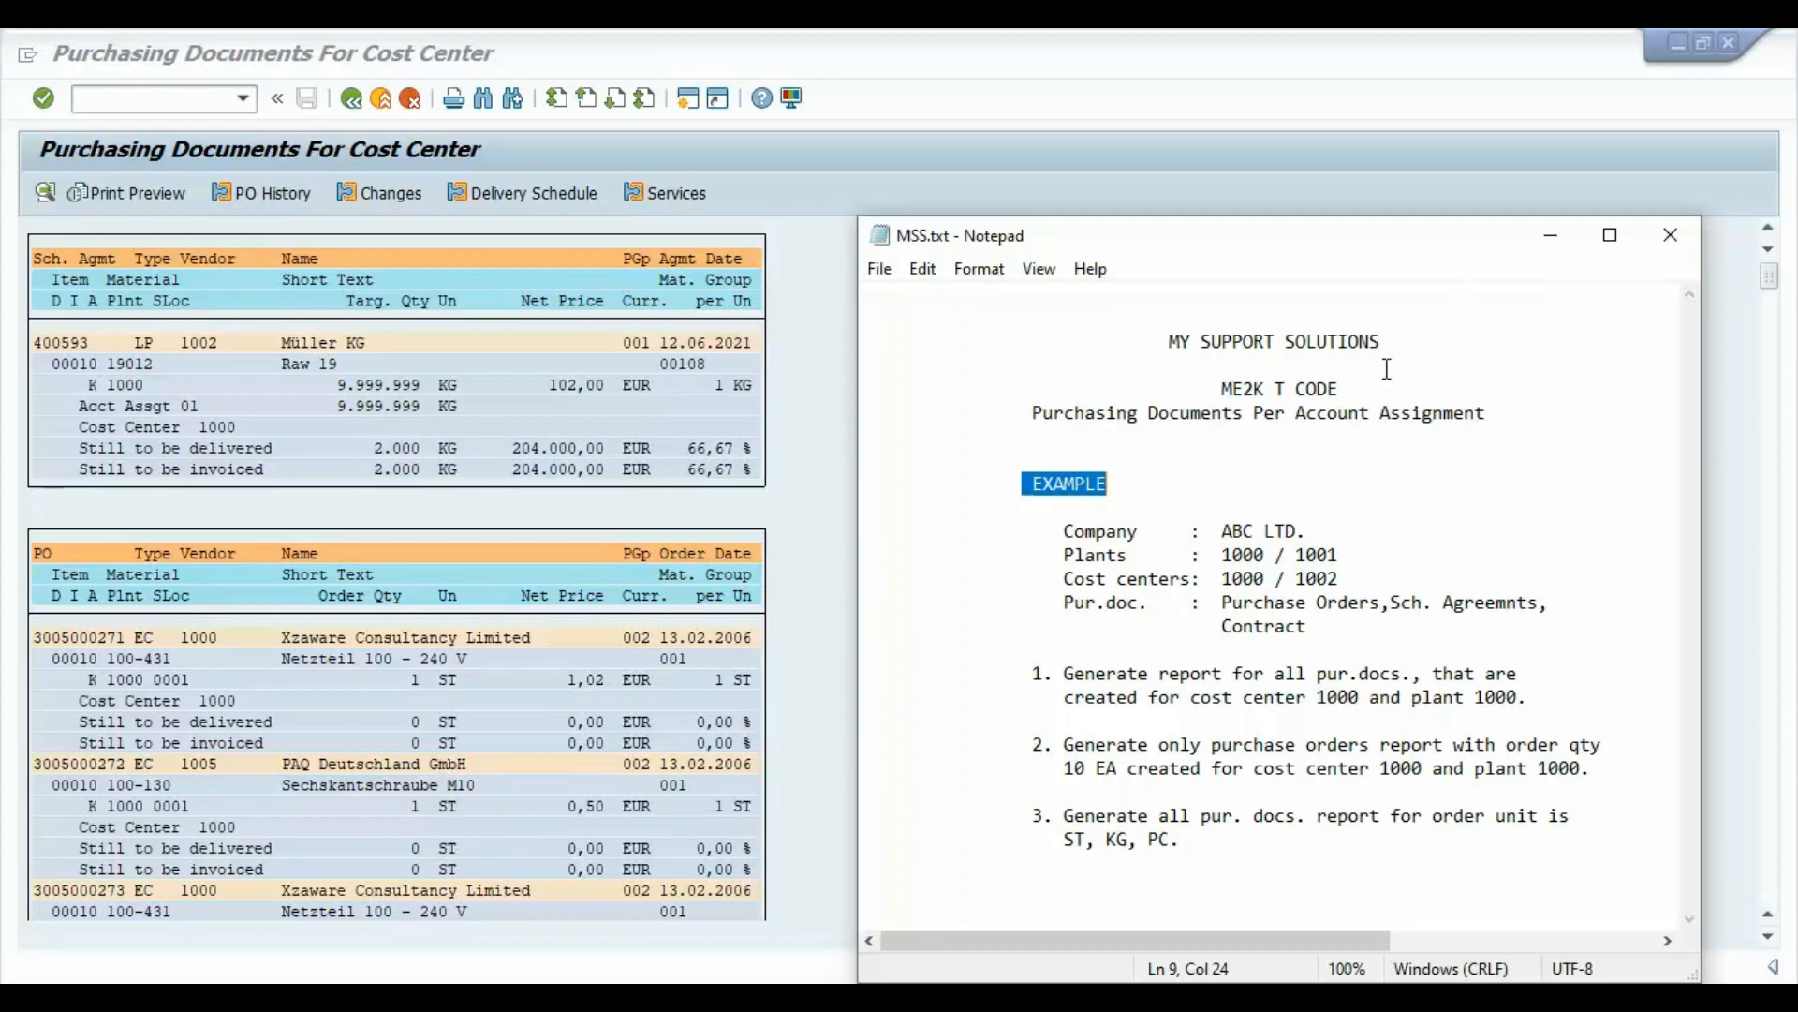
{"action": "left_click", "coordinate": [1550, 235]}
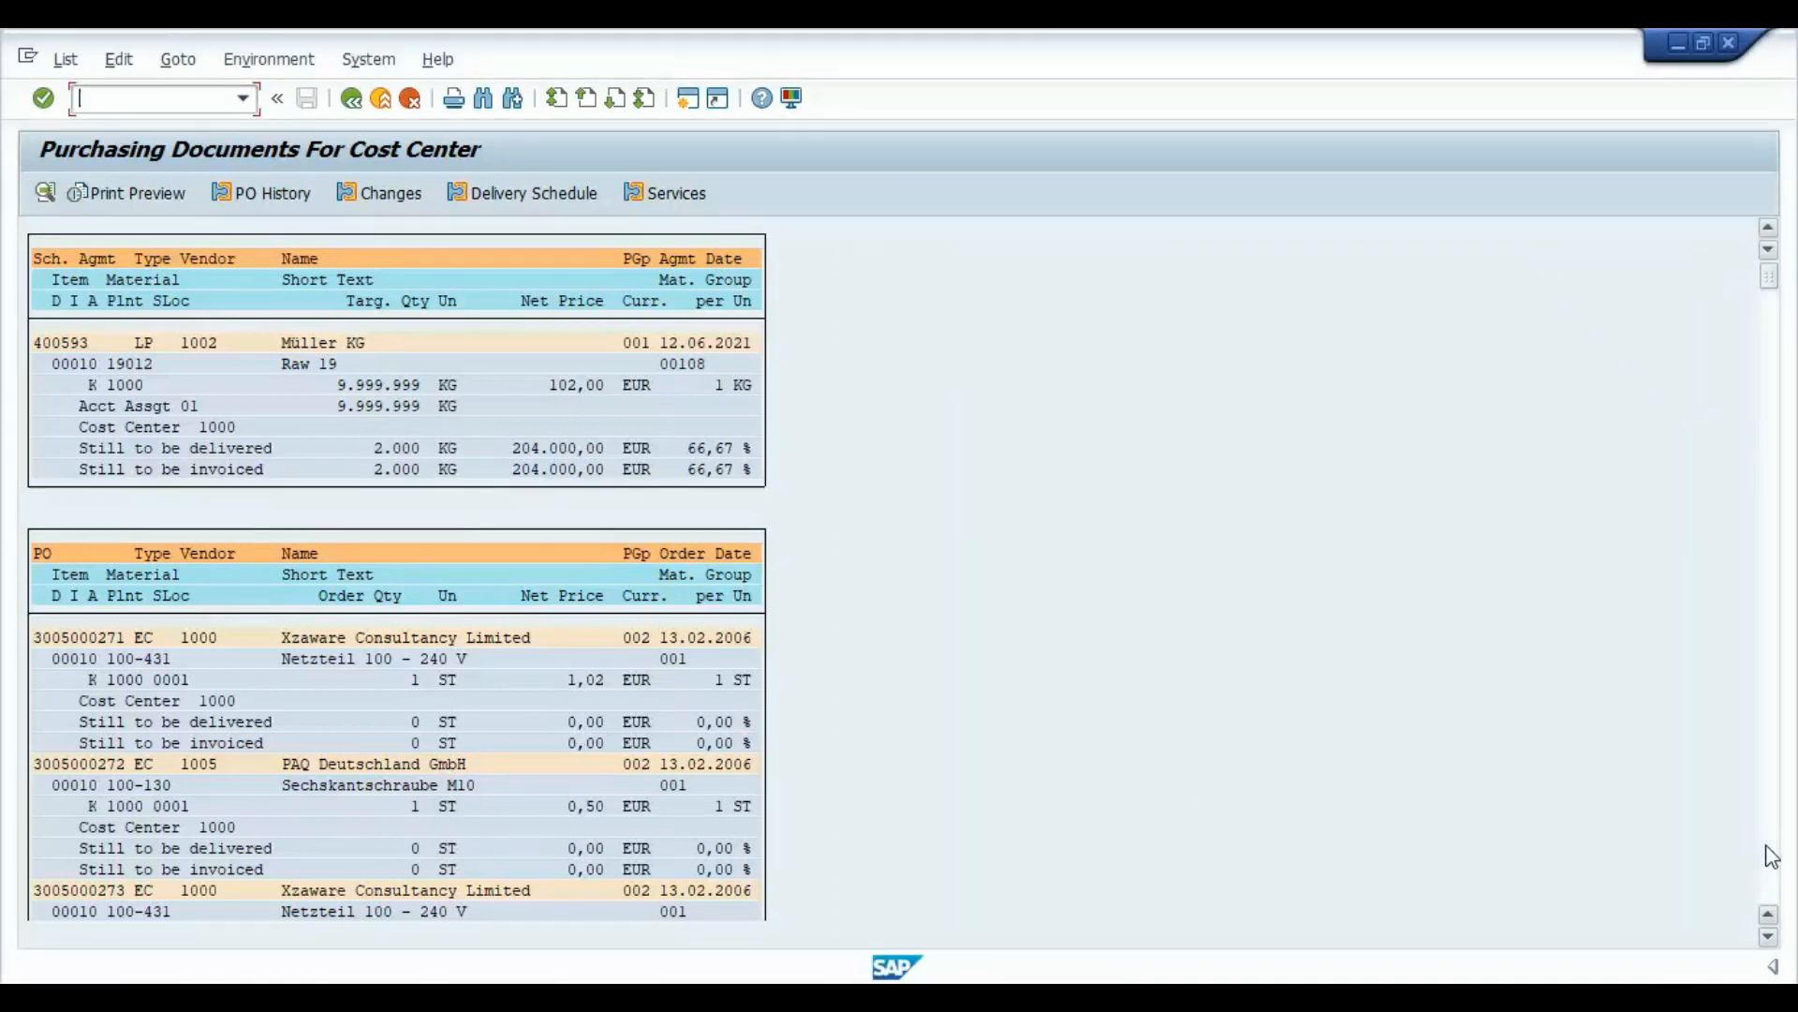
{"action": "scroll", "coordinate": [1771, 856], "scroll_direction": "down", "scroll_amount": 5}
{"action": "scroll", "coordinate": [1771, 856], "scroll_direction": "down", "scroll_amount": 5}
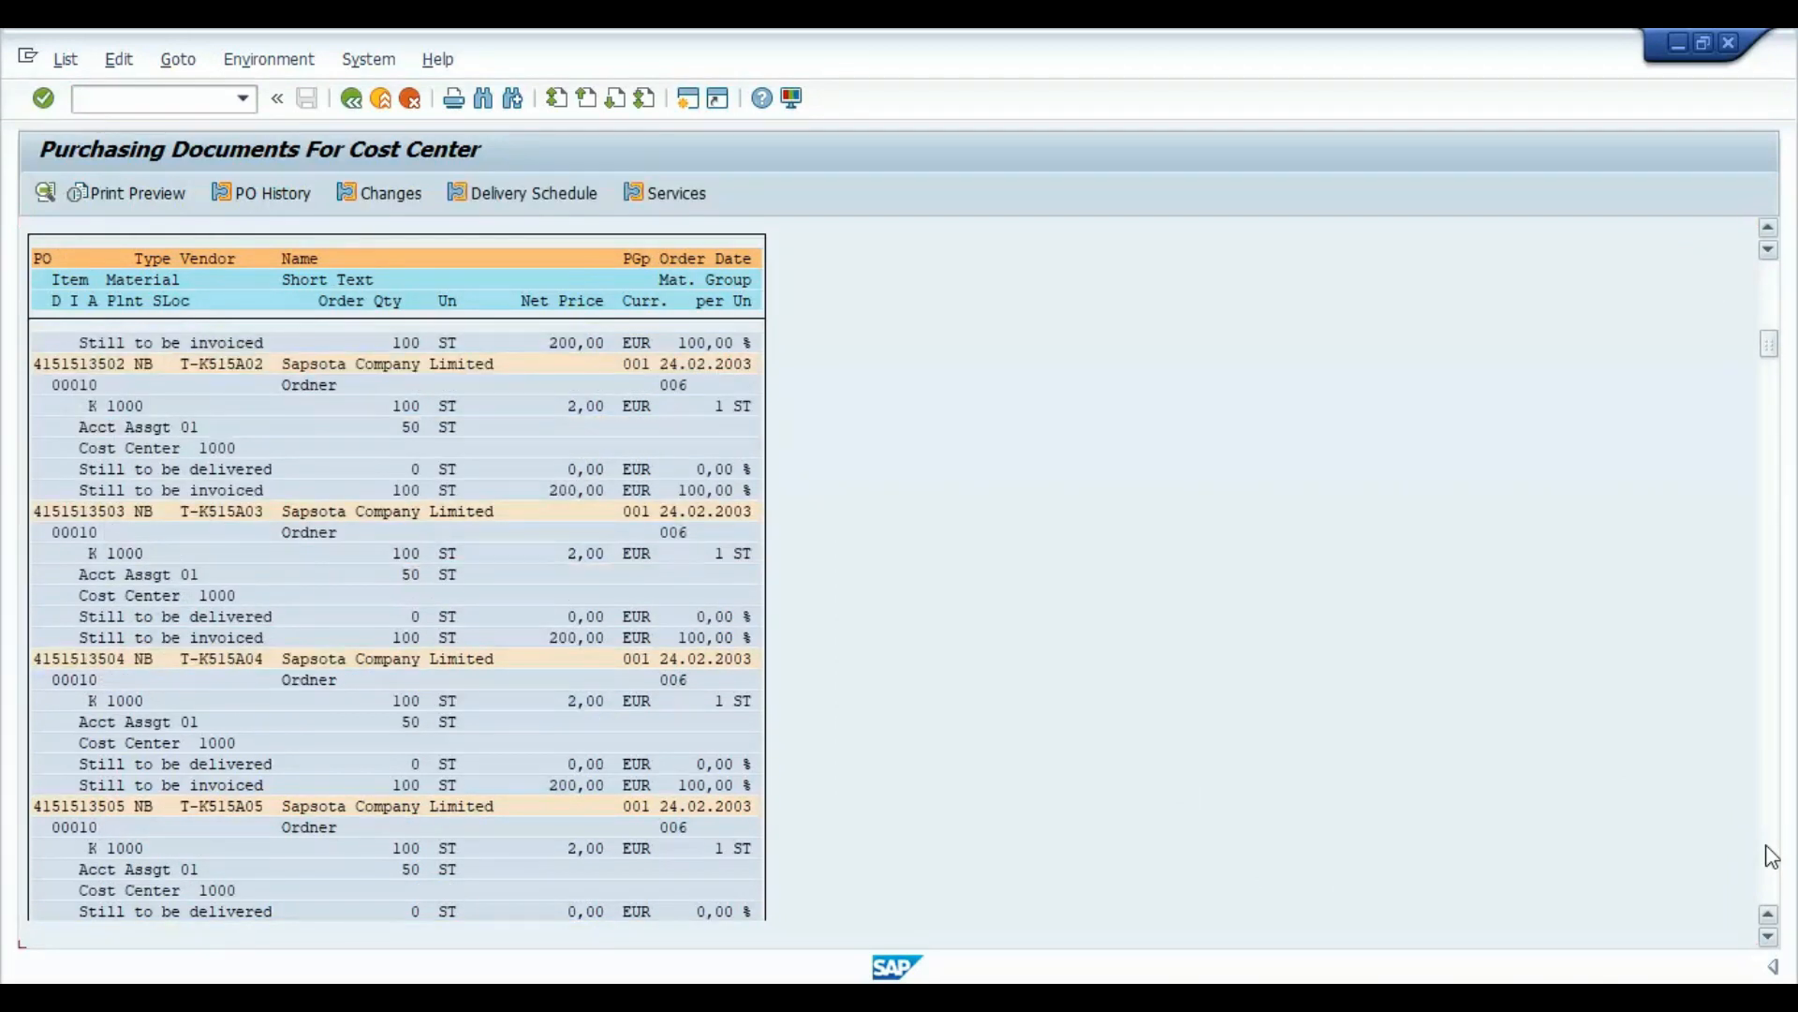
{"action": "scroll", "coordinate": [1771, 856], "scroll_direction": "down", "scroll_amount": 10}
{"action": "scroll", "coordinate": [1771, 856], "scroll_direction": "down", "scroll_amount": 3}
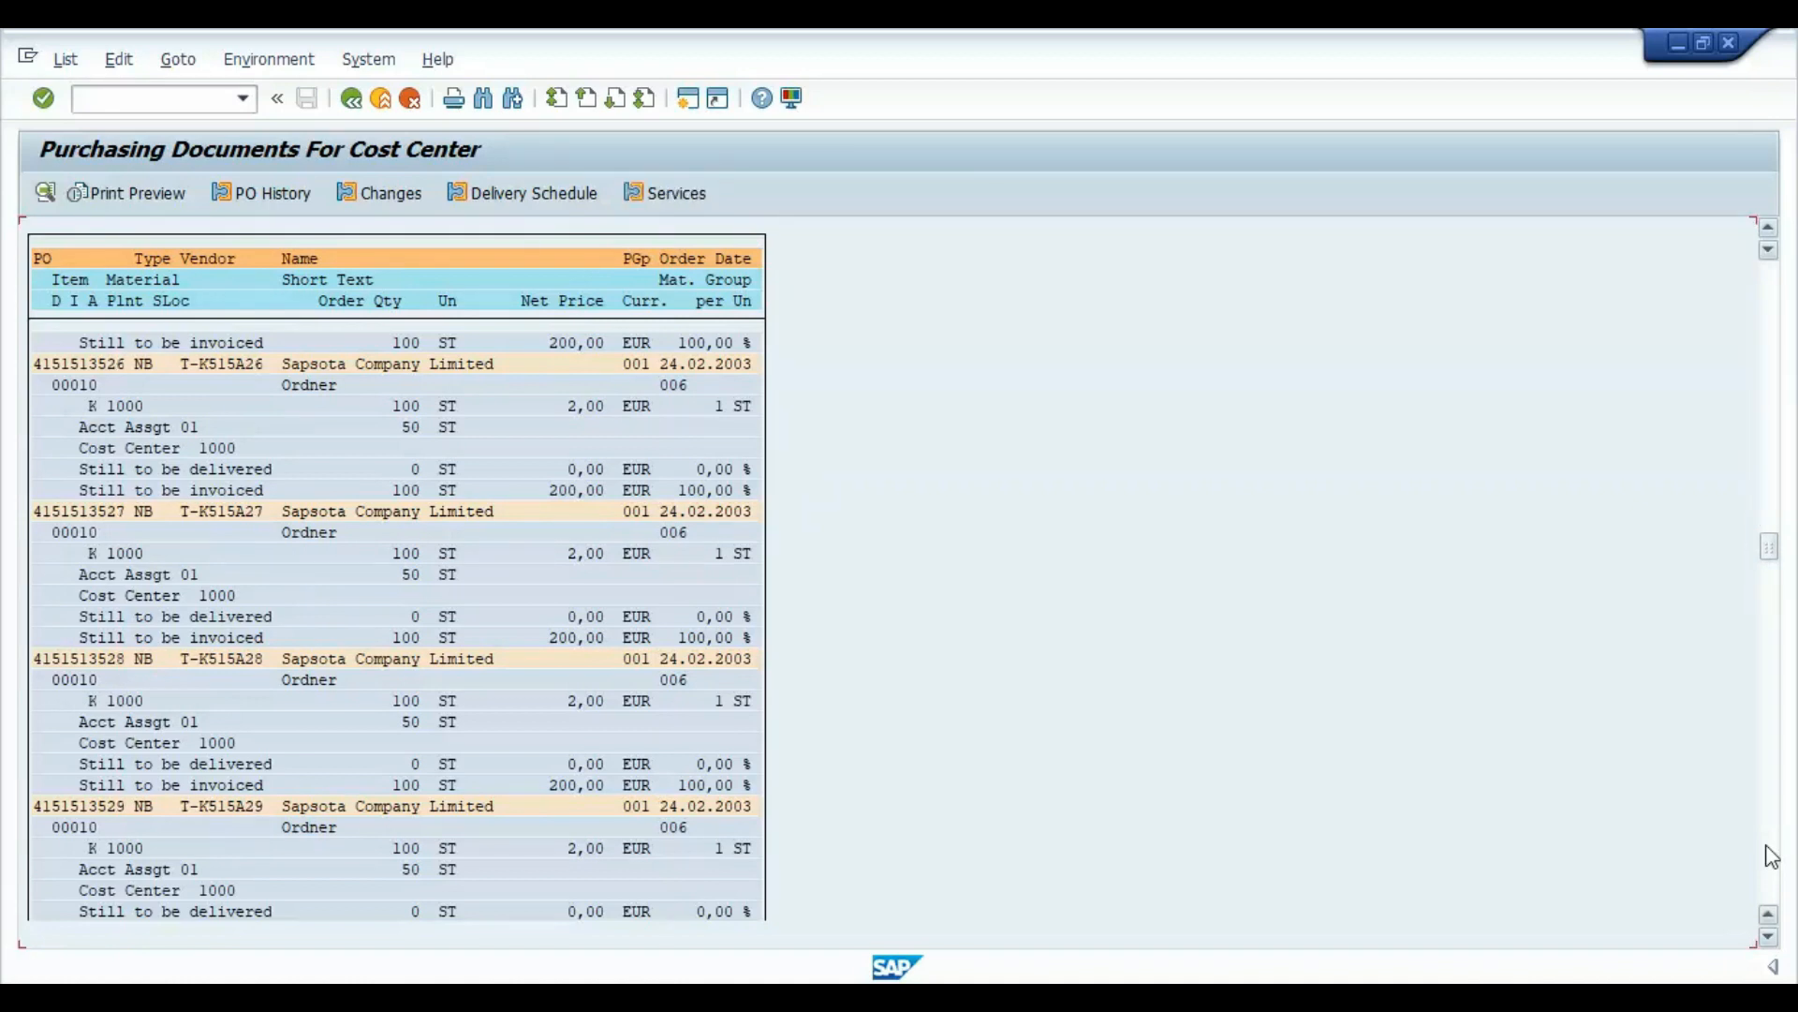
{"action": "scroll", "coordinate": [1771, 856], "scroll_direction": "down", "scroll_amount": 3}
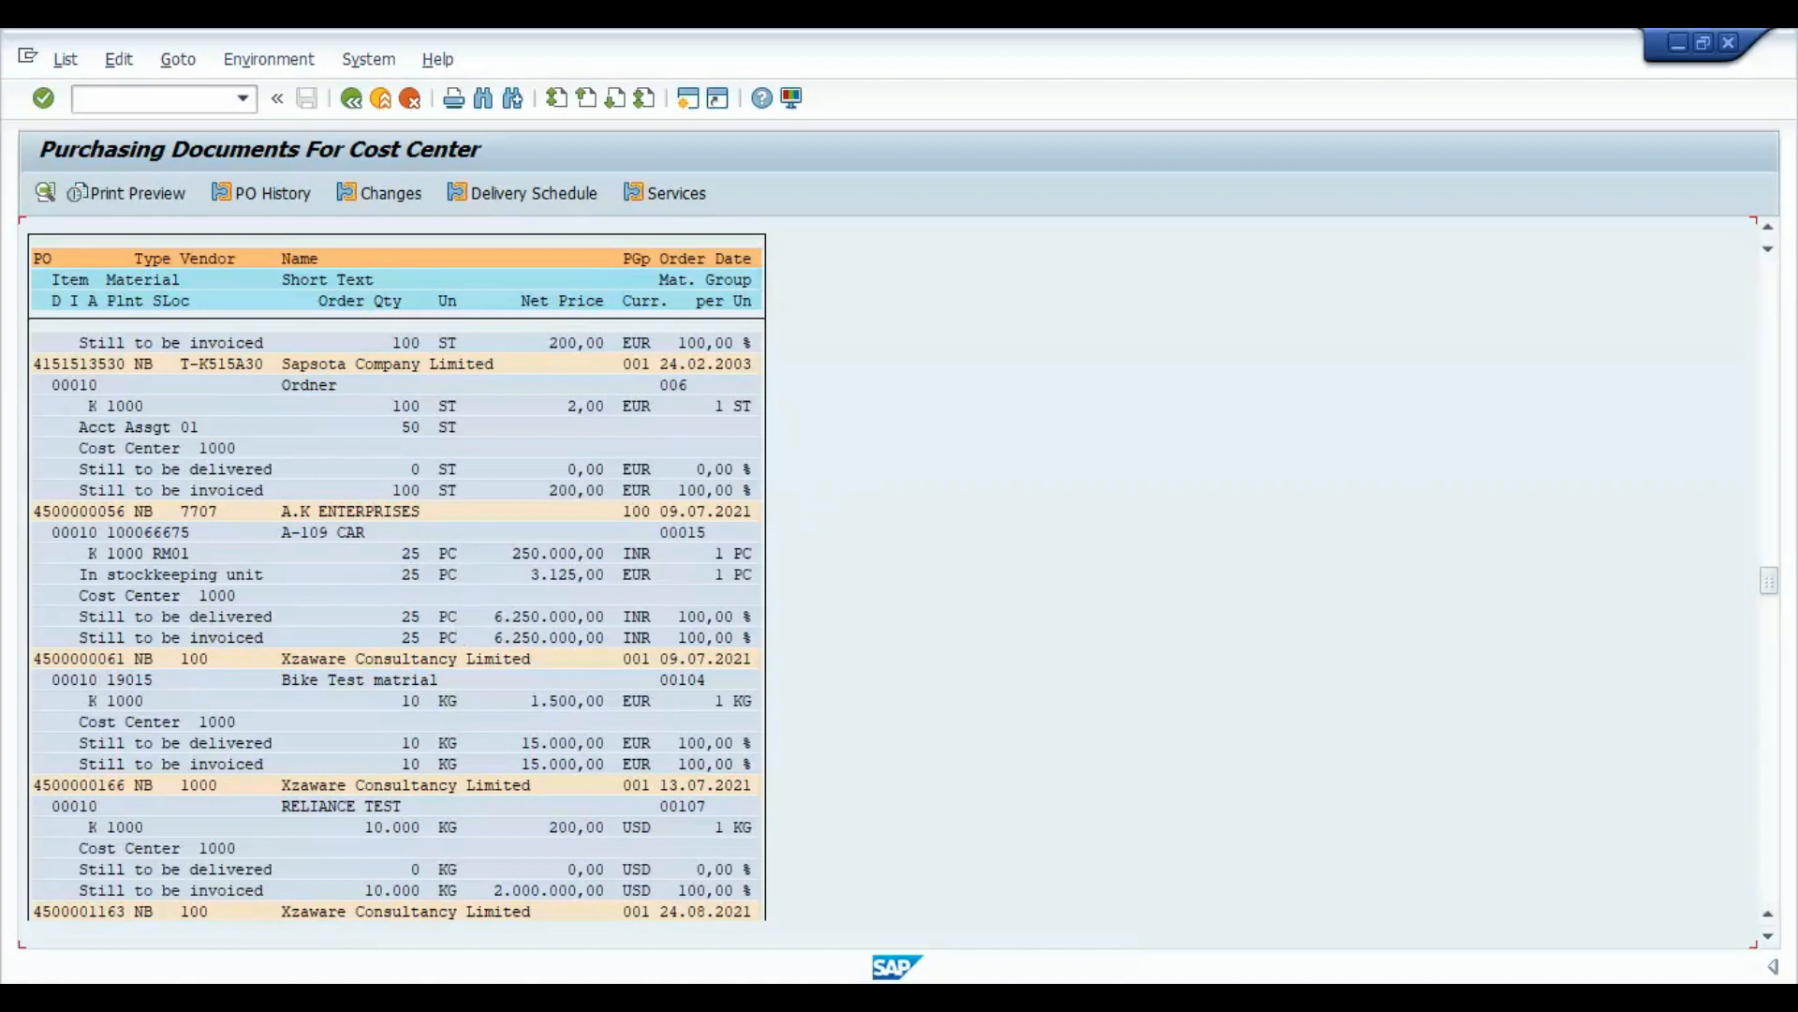
Bring up the MSS.txt note over the report list to review the three report requirements
{"action": "key", "text": "alt+Tab"}
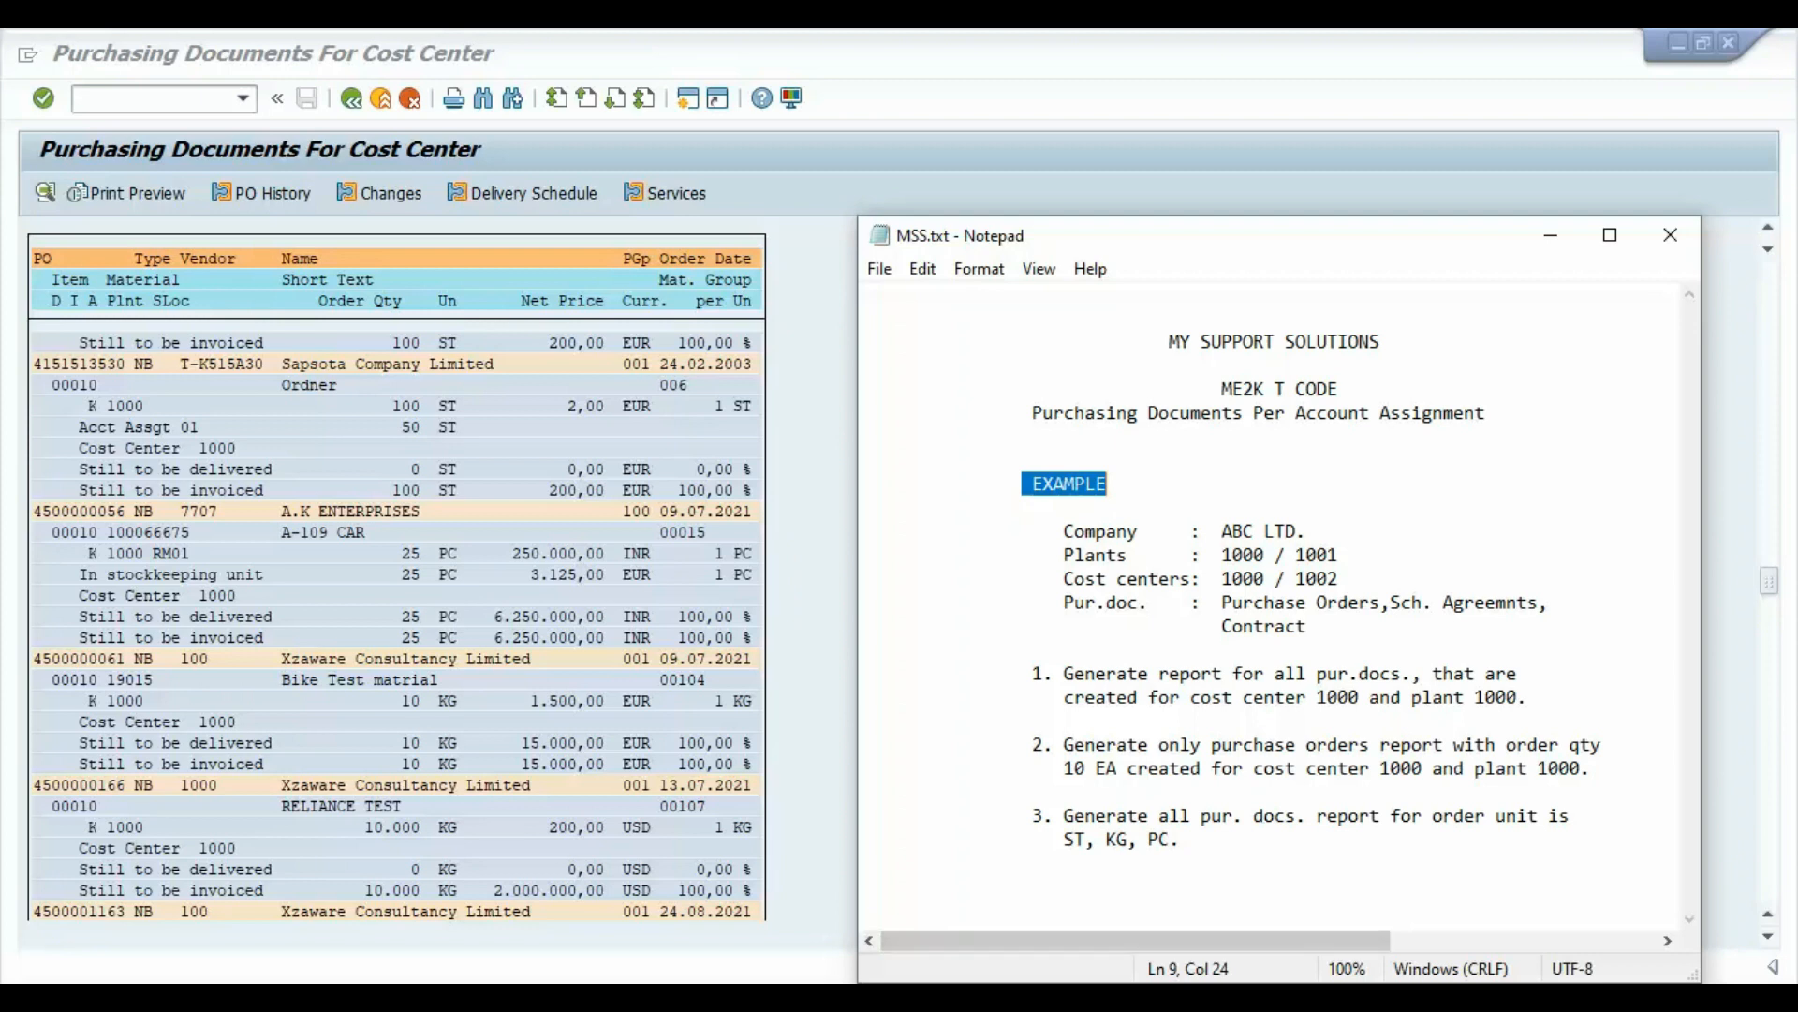
{"action": "left_click", "coordinate": [1383, 1000]}
{"action": "left_click", "coordinate": [1383, 1000]}
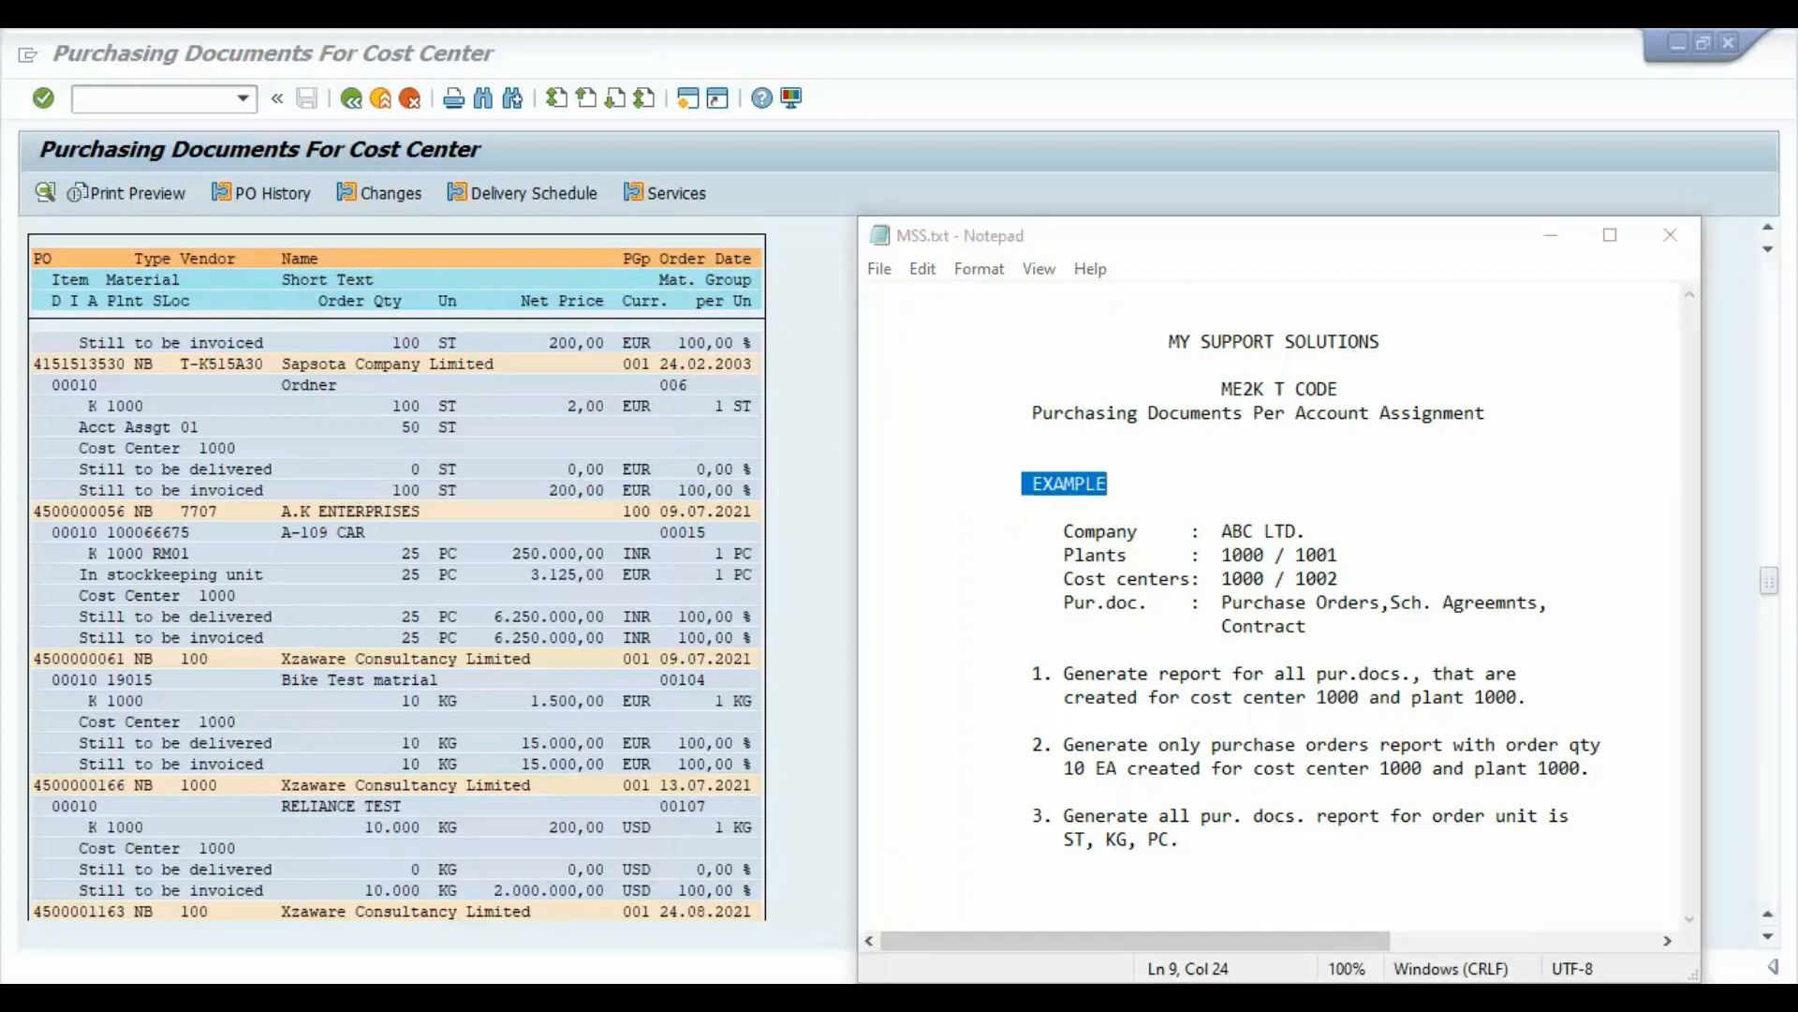